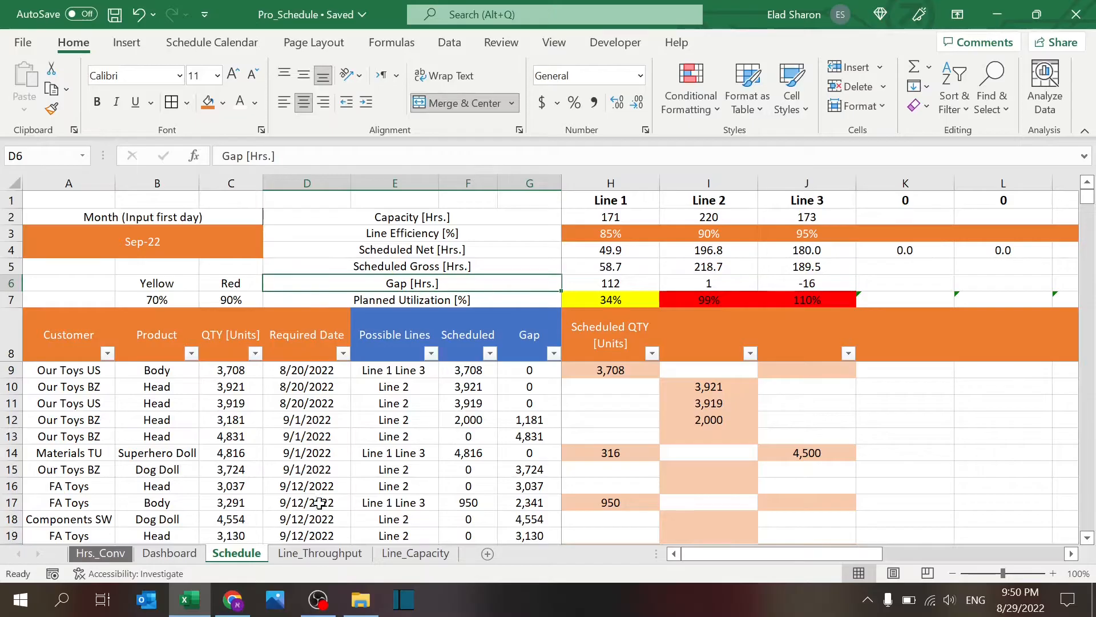
left_click(420, 554)
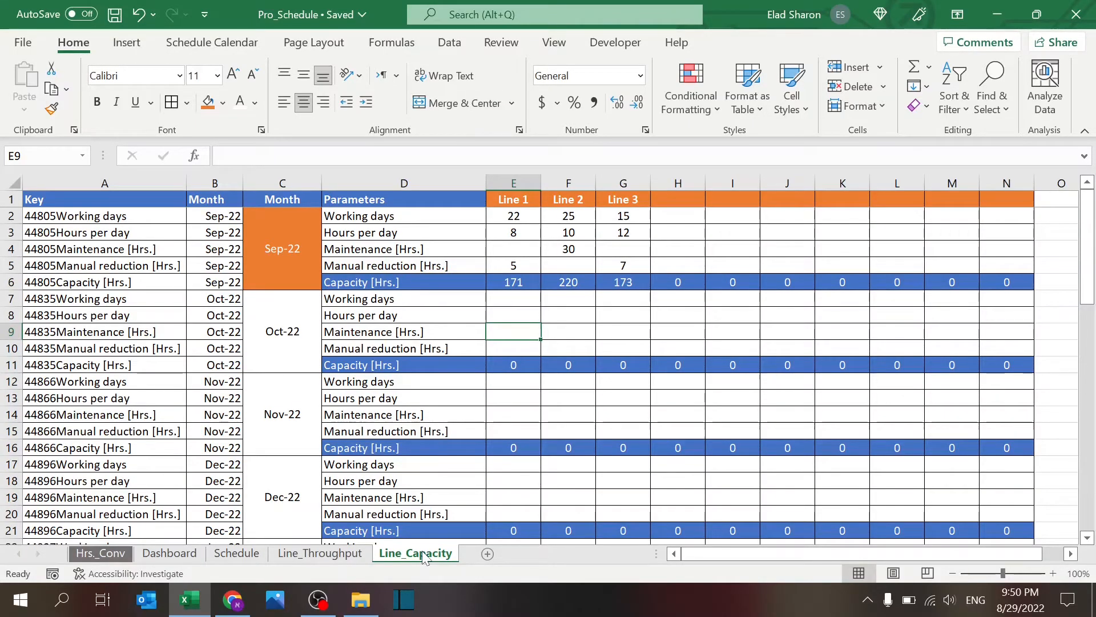
left_click(338, 553)
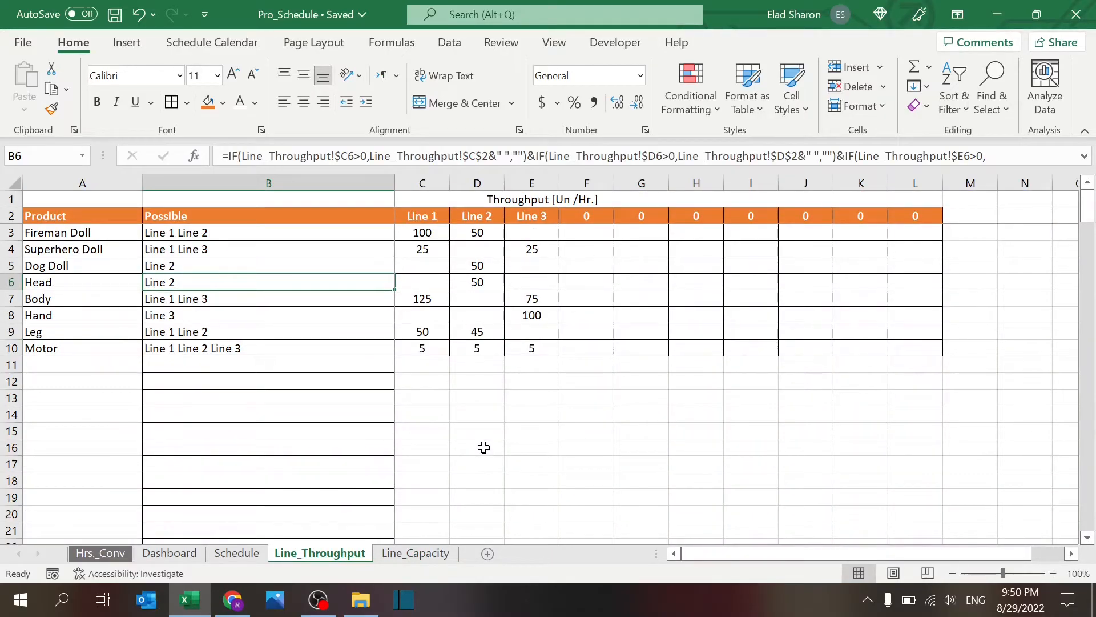
left_click(244, 557)
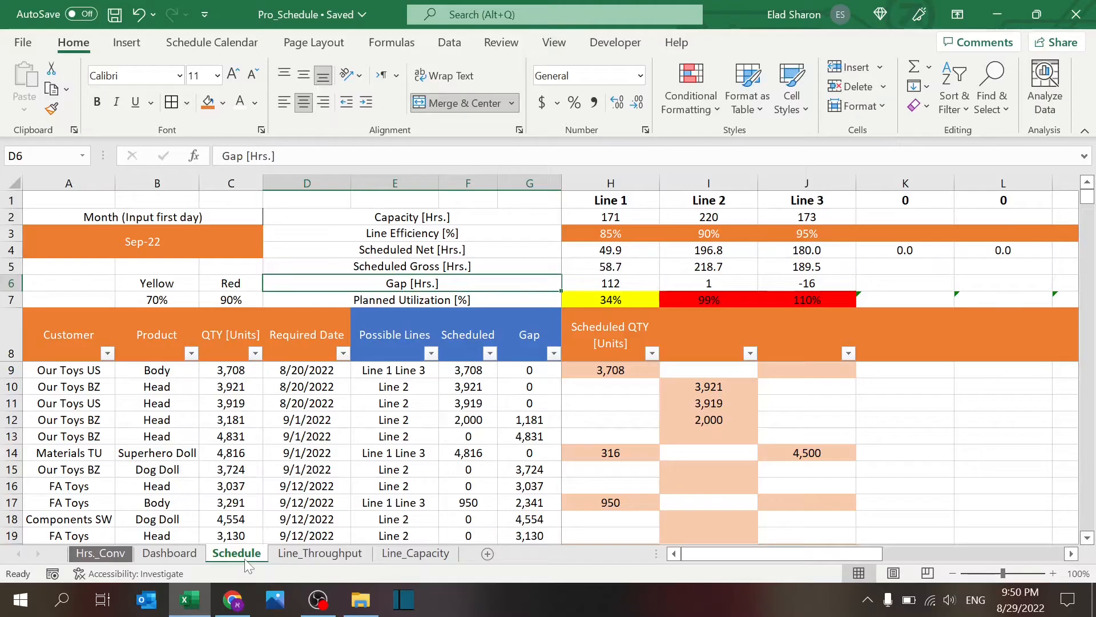
left_click(197, 558)
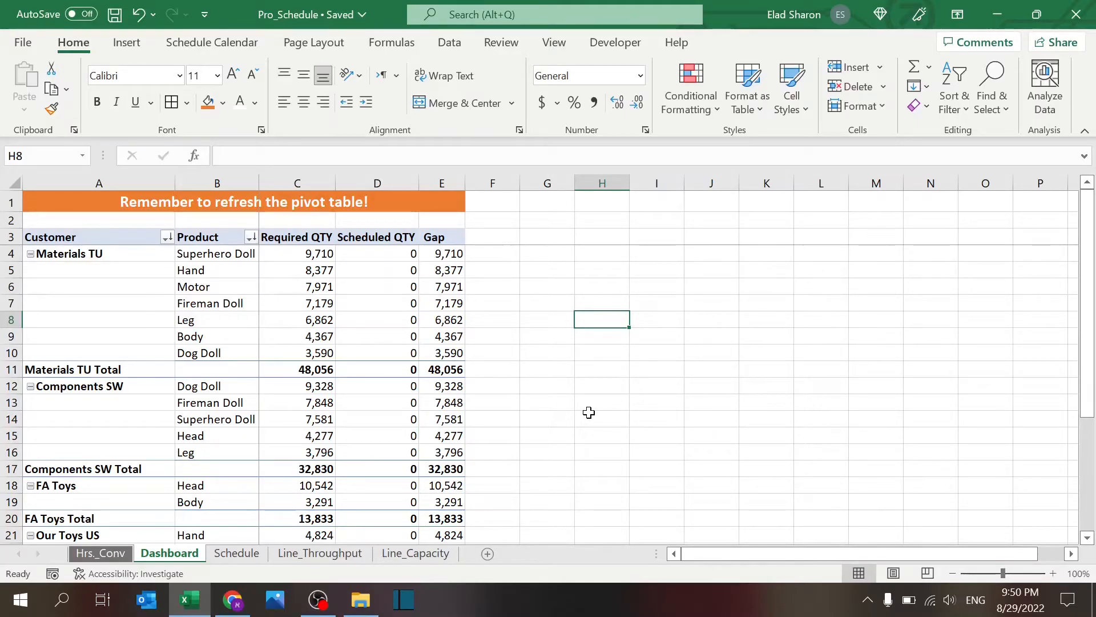
left_click(107, 554)
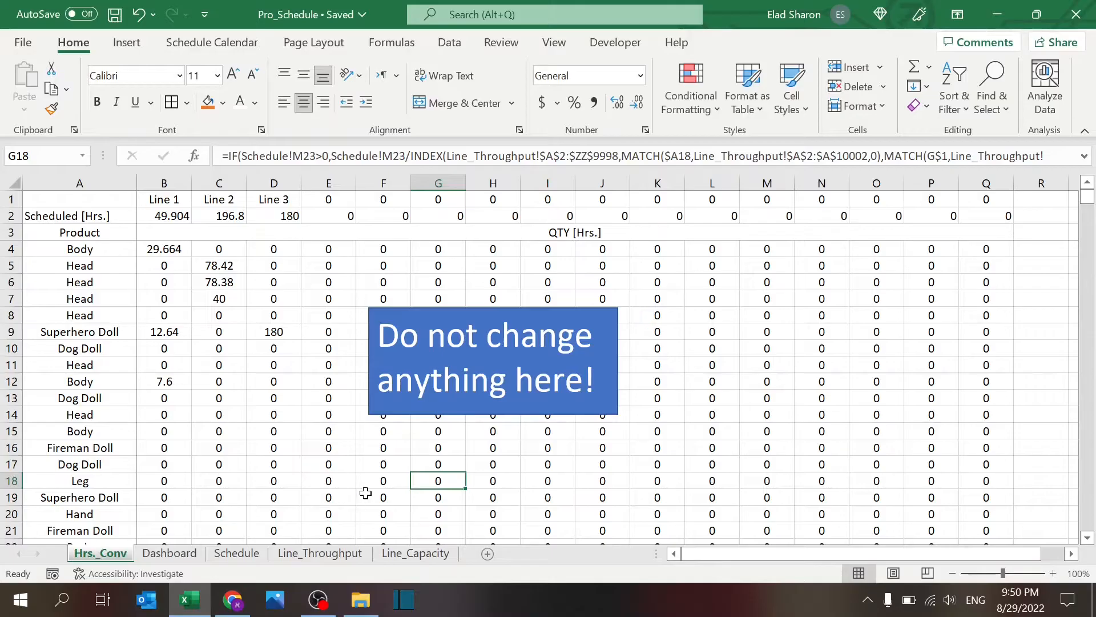
left_click(419, 553)
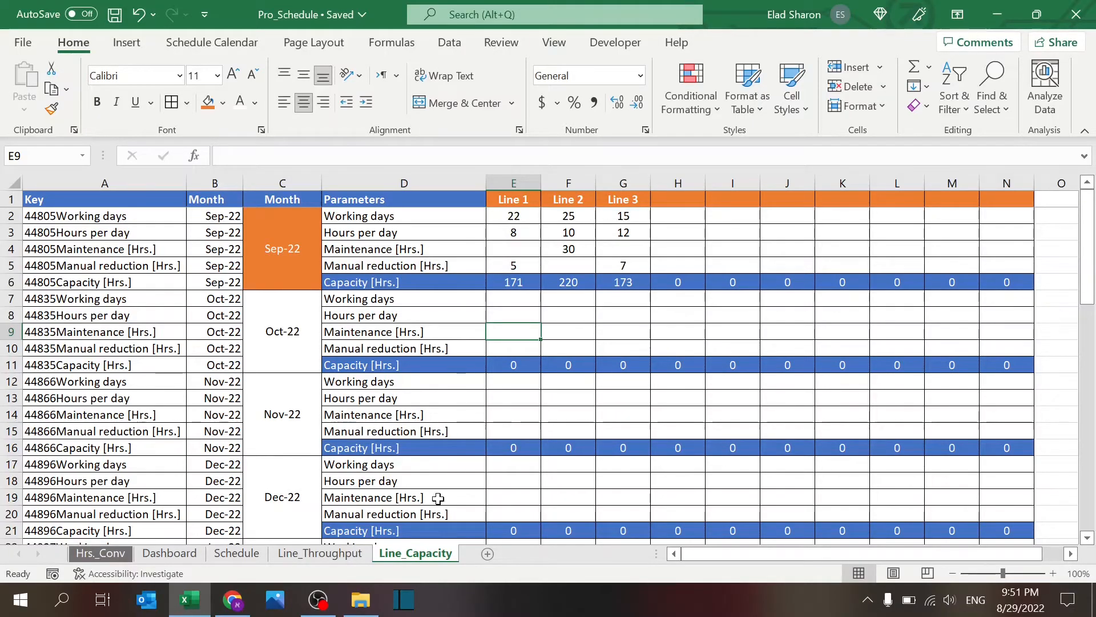
left_click(282, 184)
left_click(280, 245)
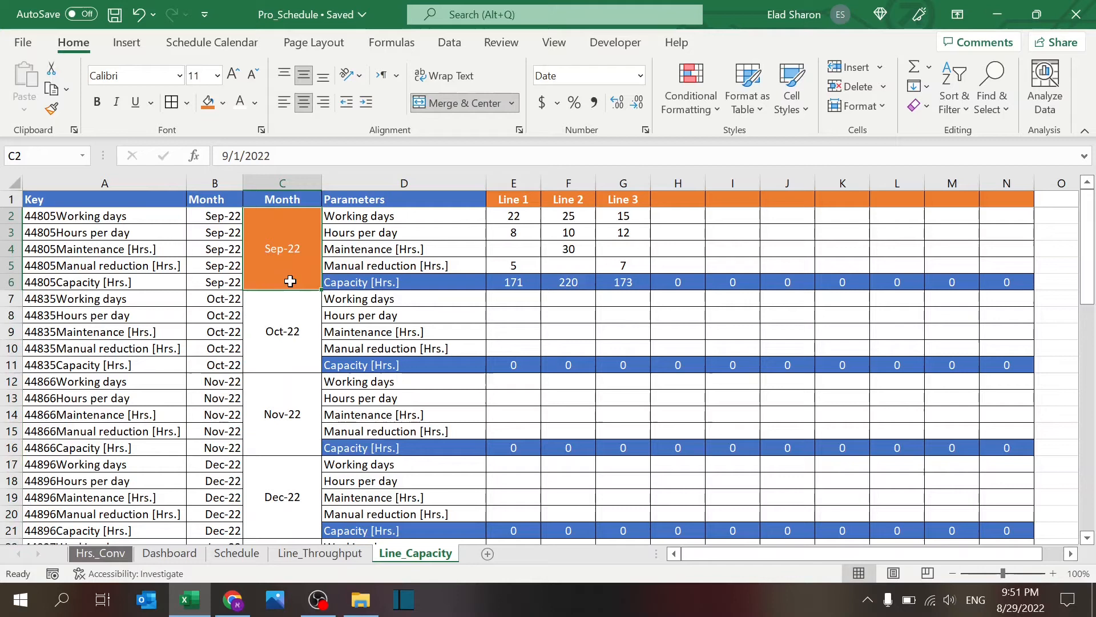
left_click(450, 217)
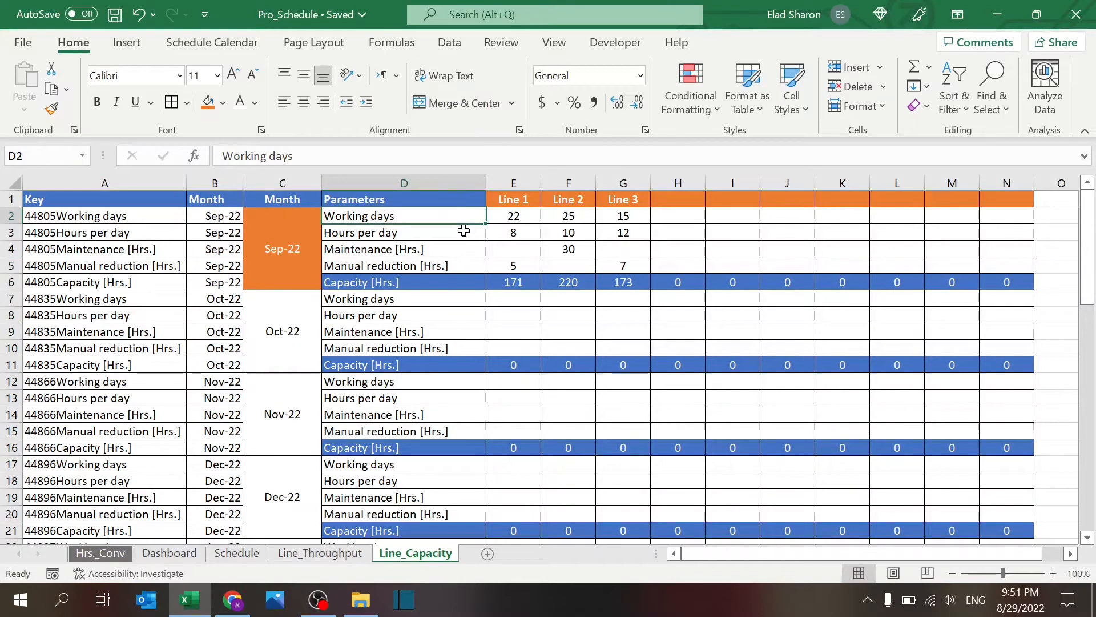
left_click_drag(424, 261, 431, 234)
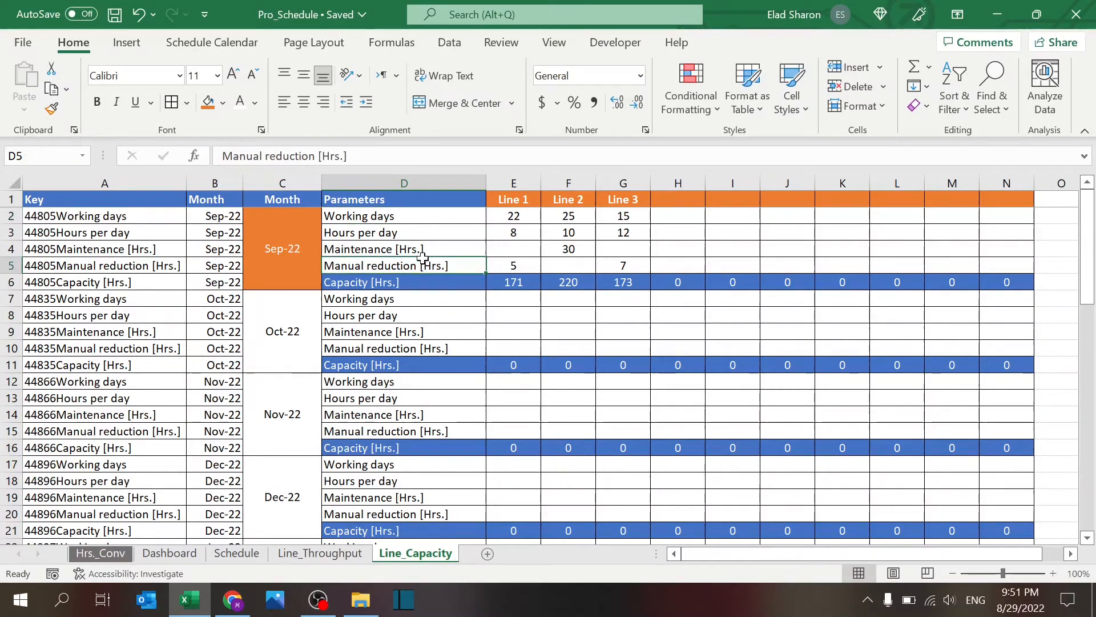
left_click(446, 213)
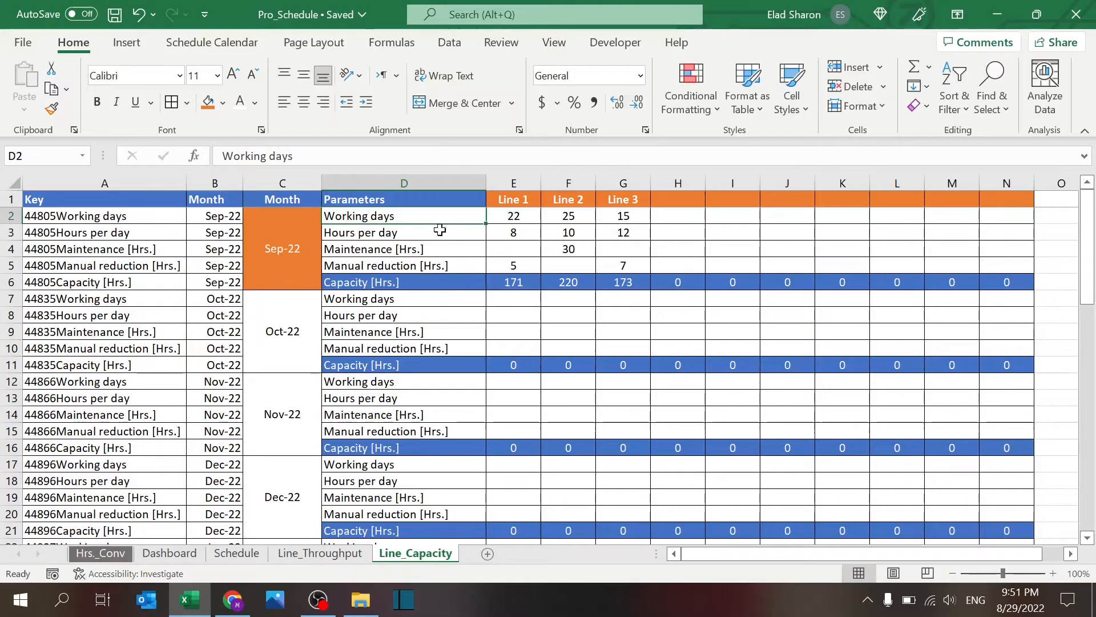
left_click(439, 233)
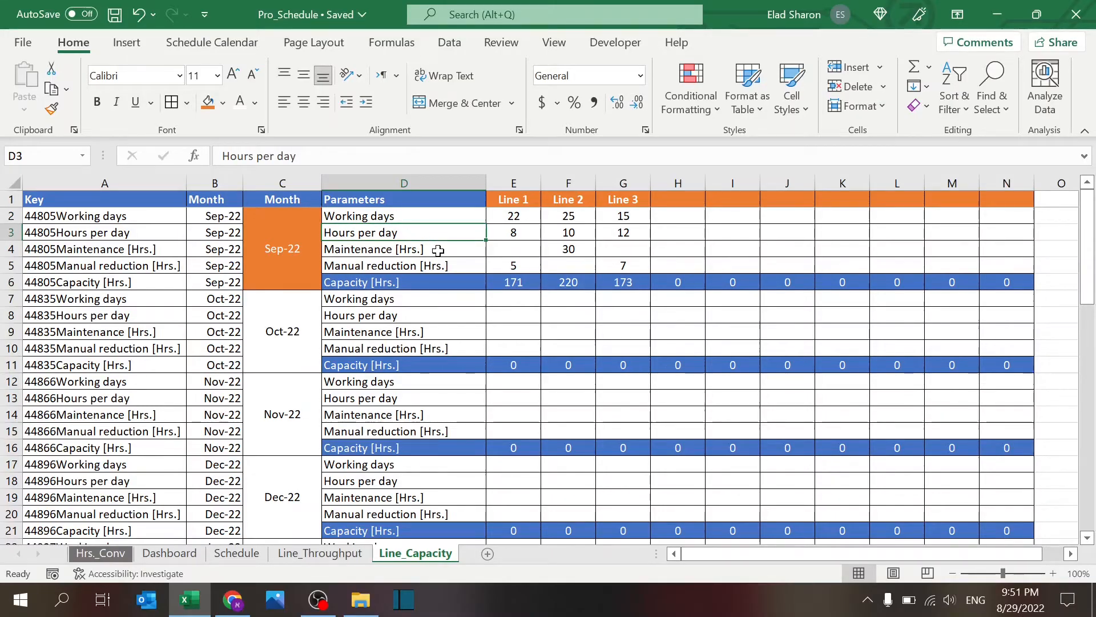
left_click(438, 248)
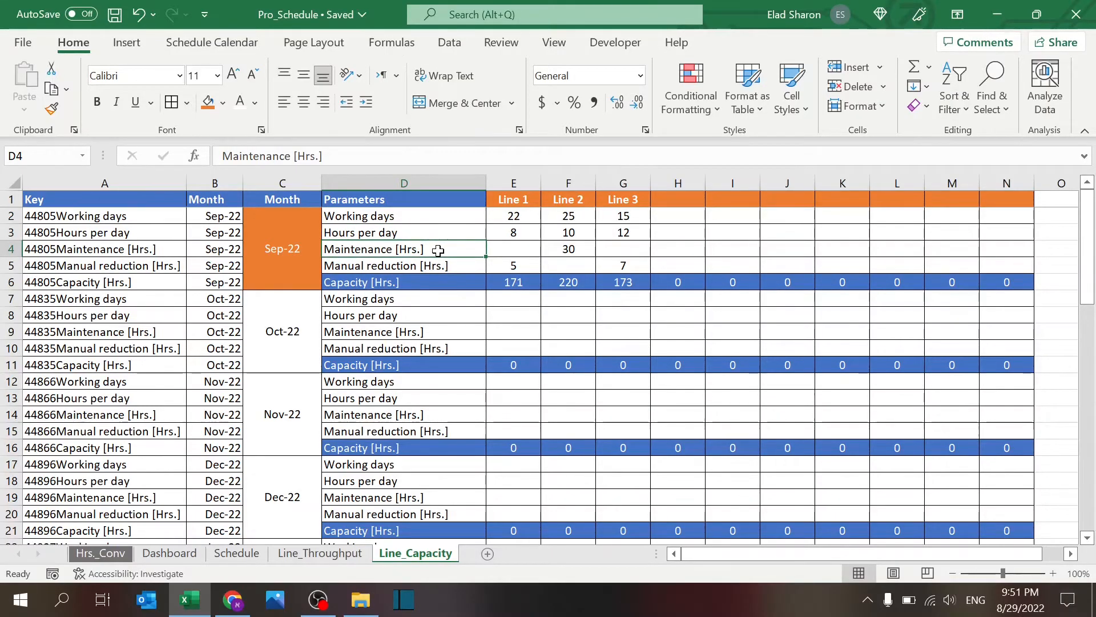
left_click(432, 264)
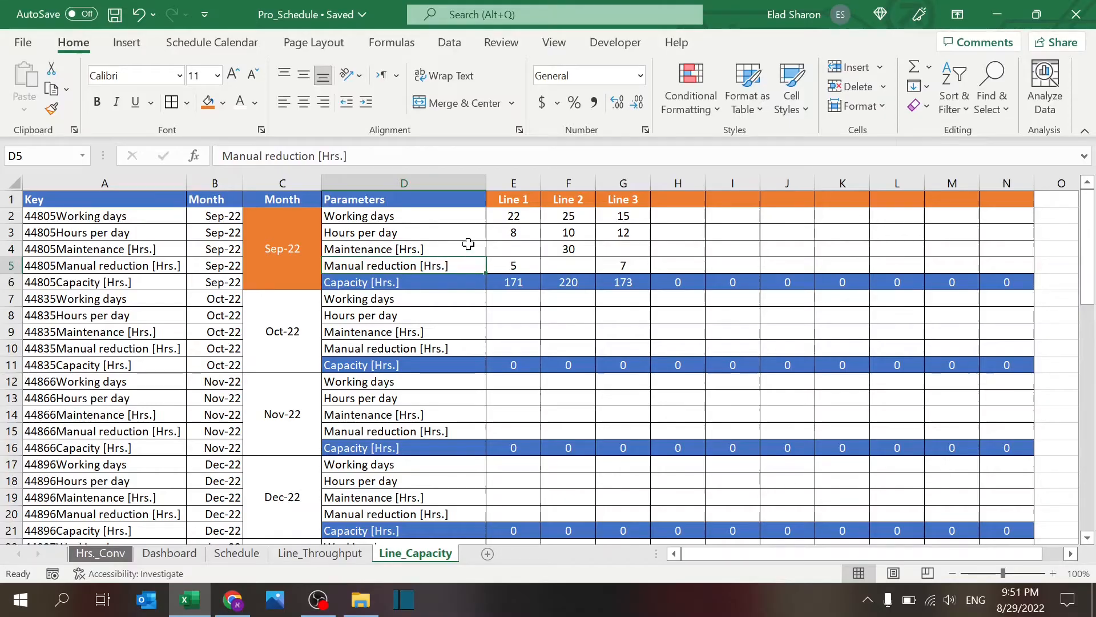
left_click(440, 283)
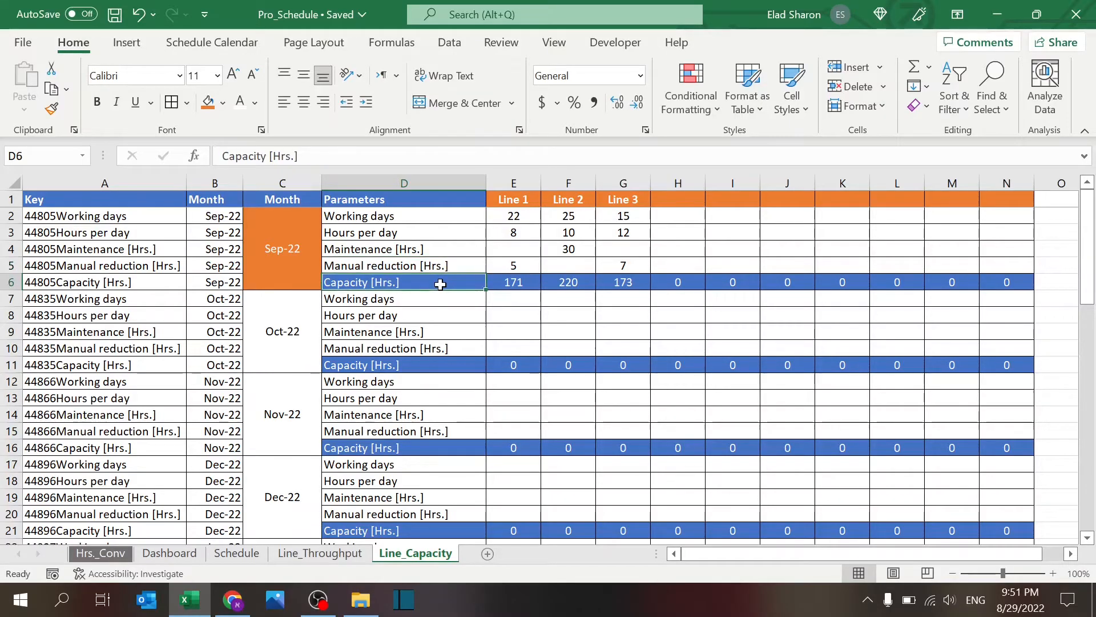
left_click(514, 282)
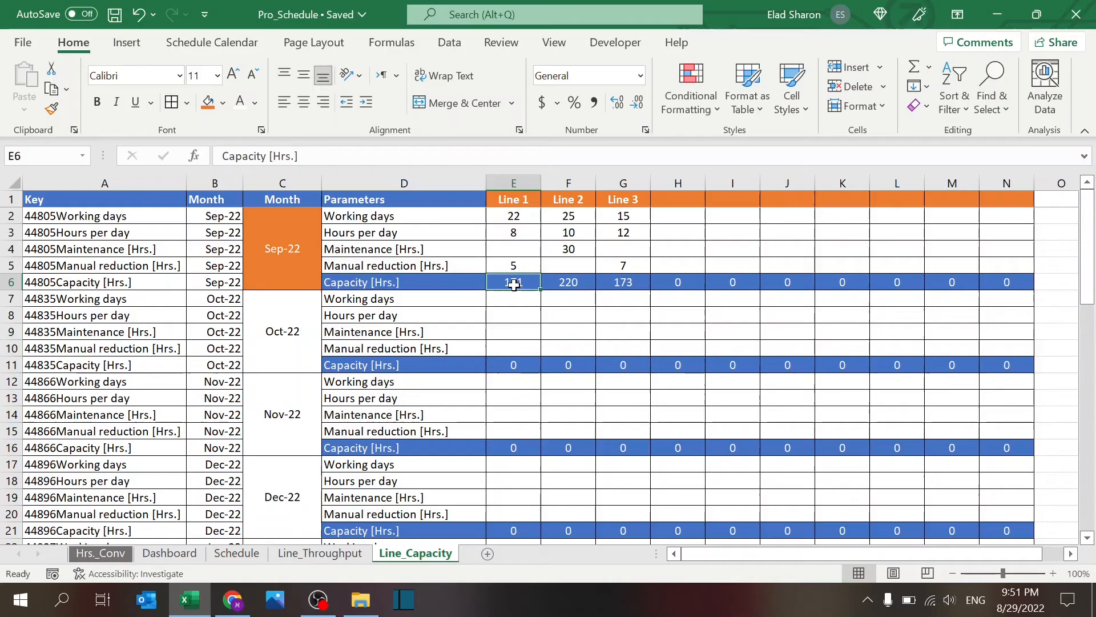
key("F2")
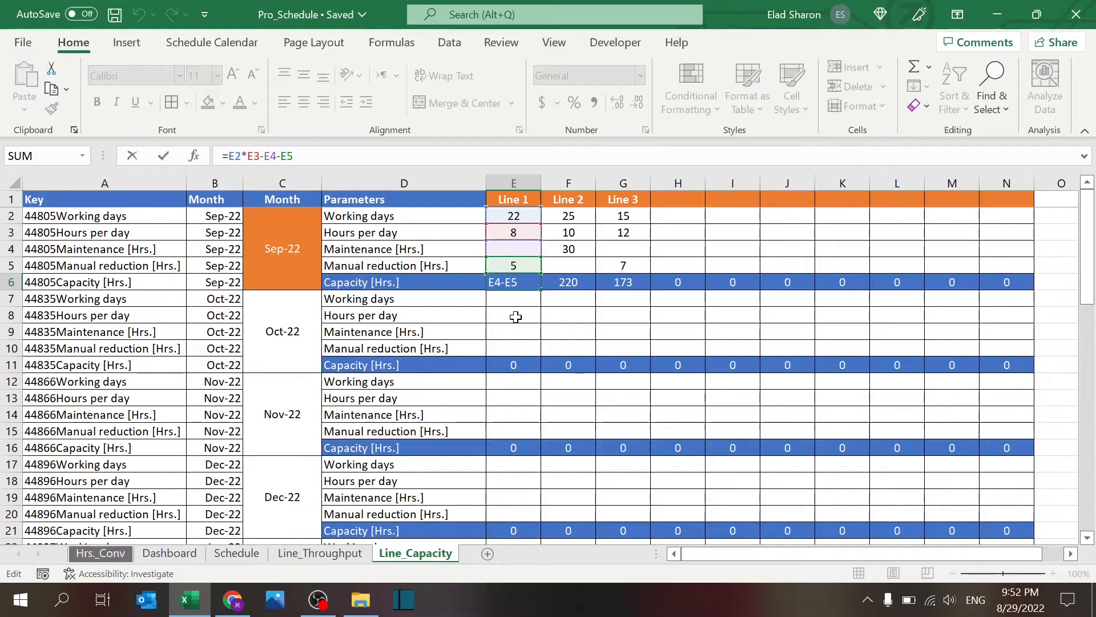
key("Escape")
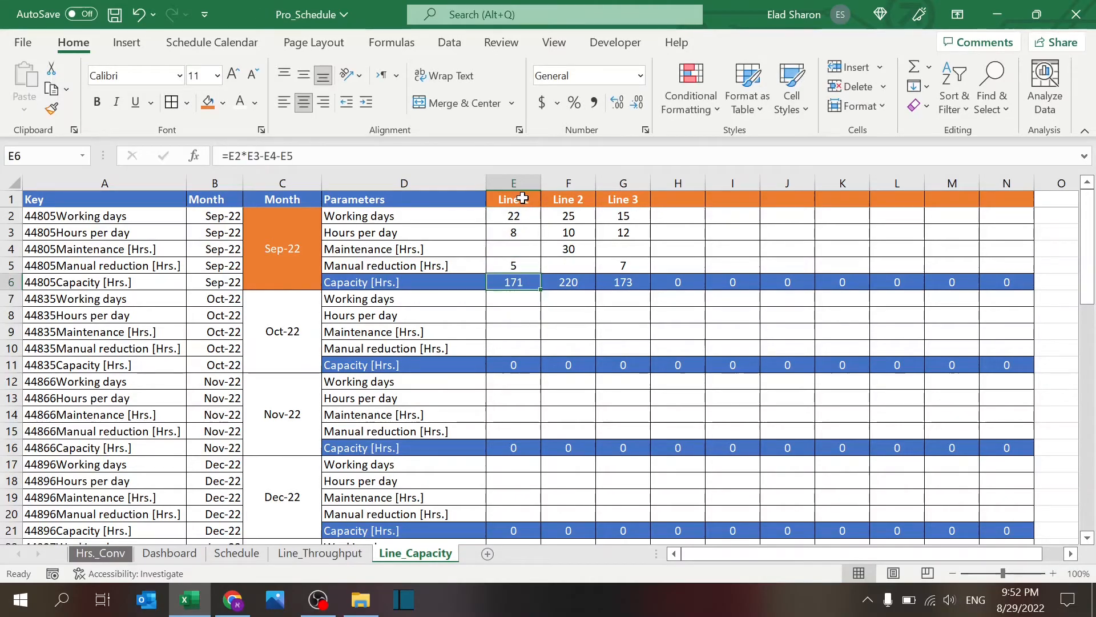
left_click(518, 199)
left_click(567, 199)
left_click(621, 201)
left_click(278, 250)
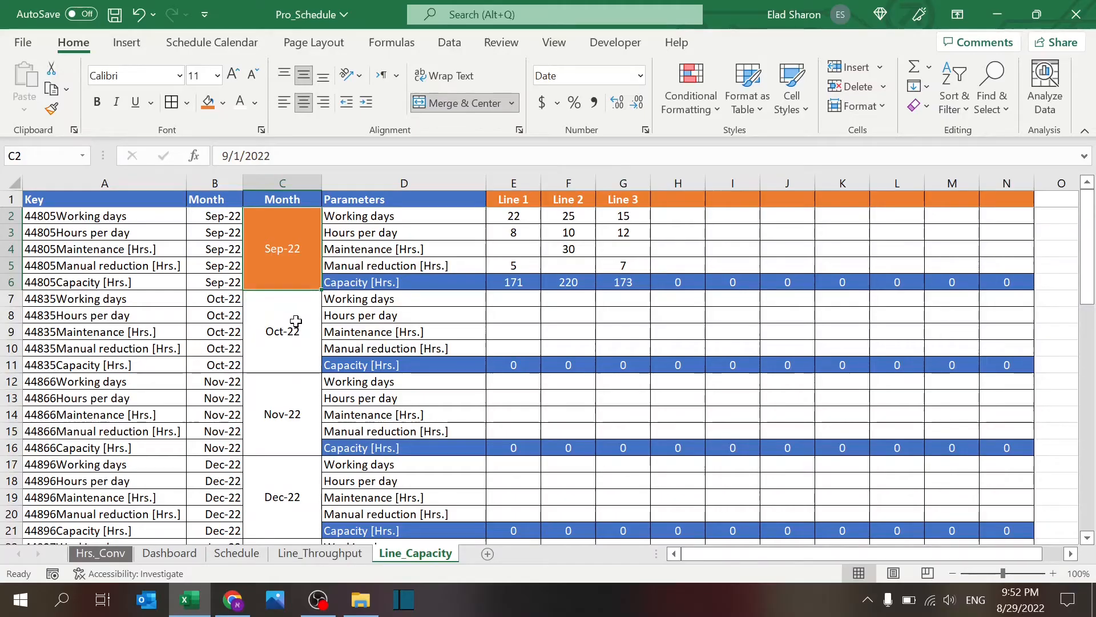
left_click(197, 184)
left_click_drag(197, 191, 128, 184)
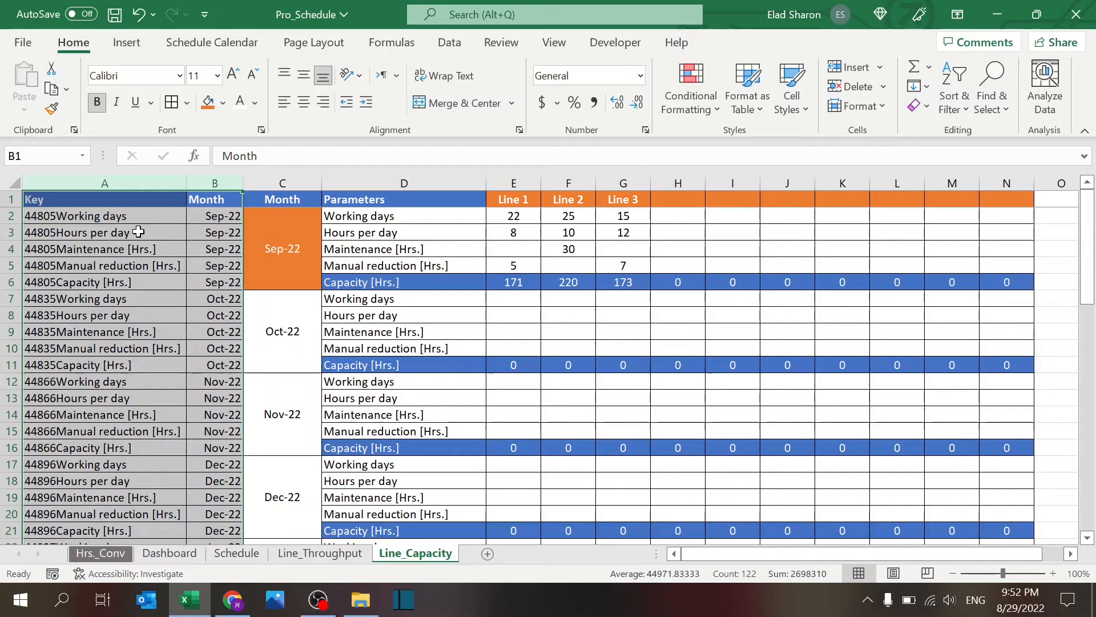
left_click(220, 216)
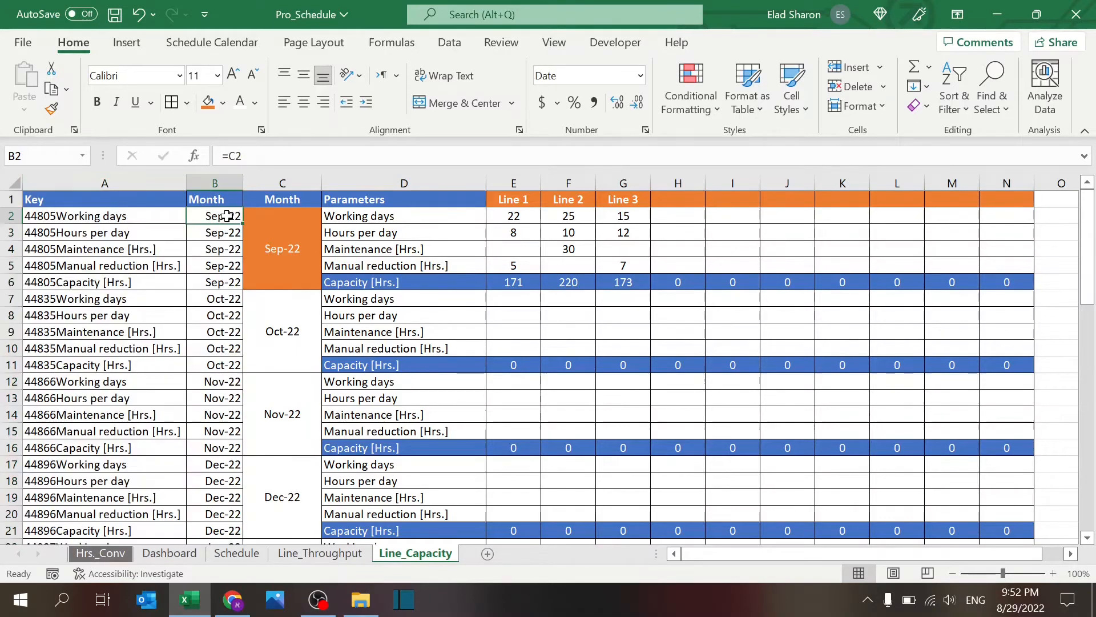
left_click(220, 232)
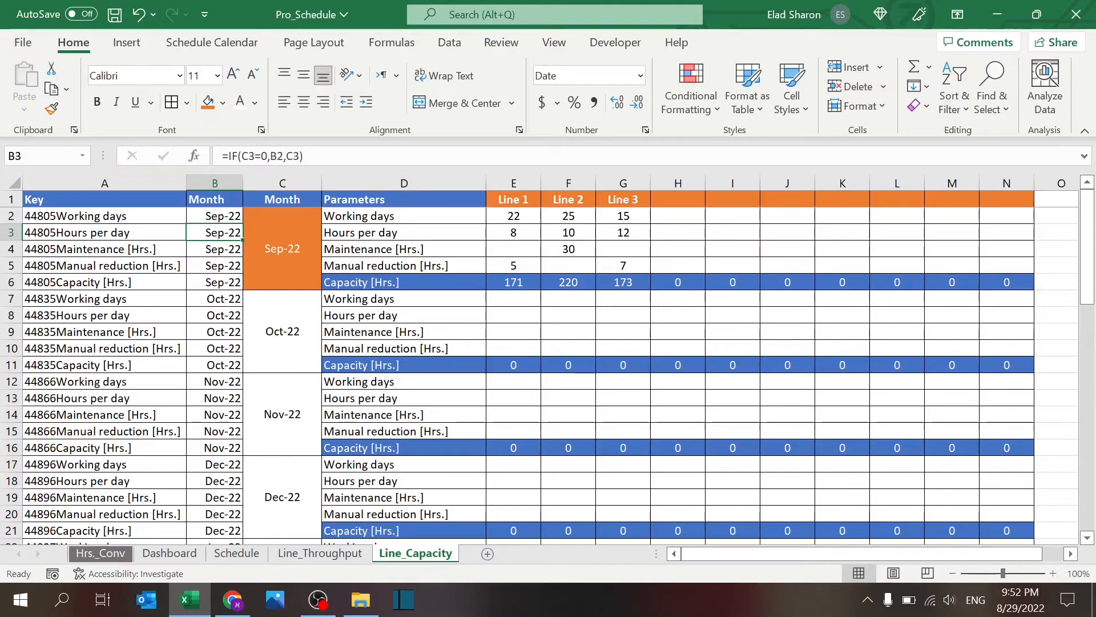
key("F2")
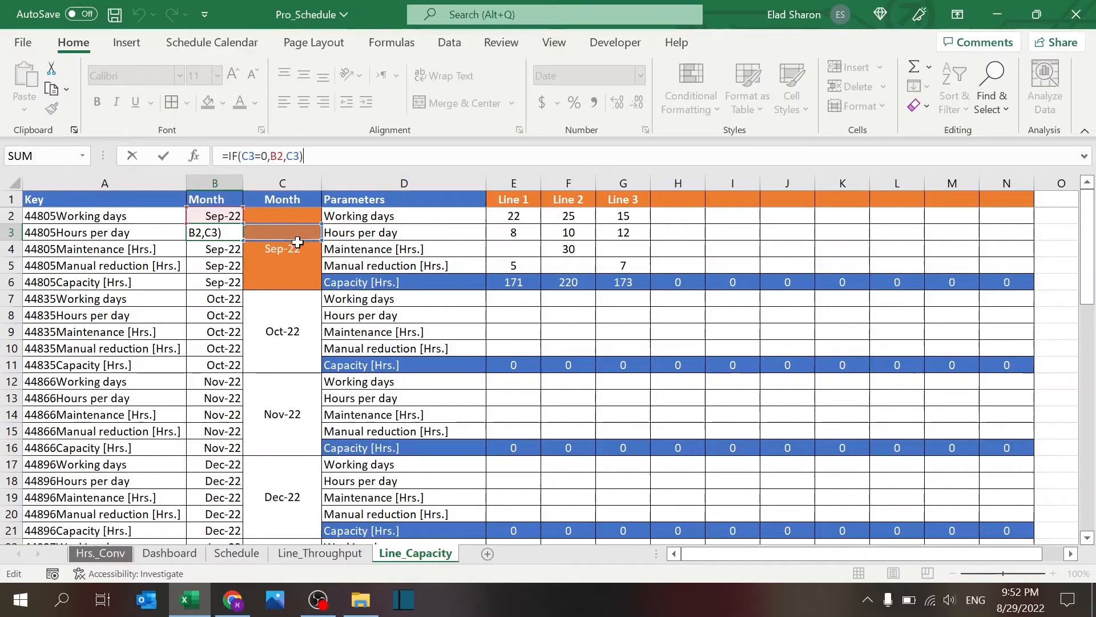
key("Escape")
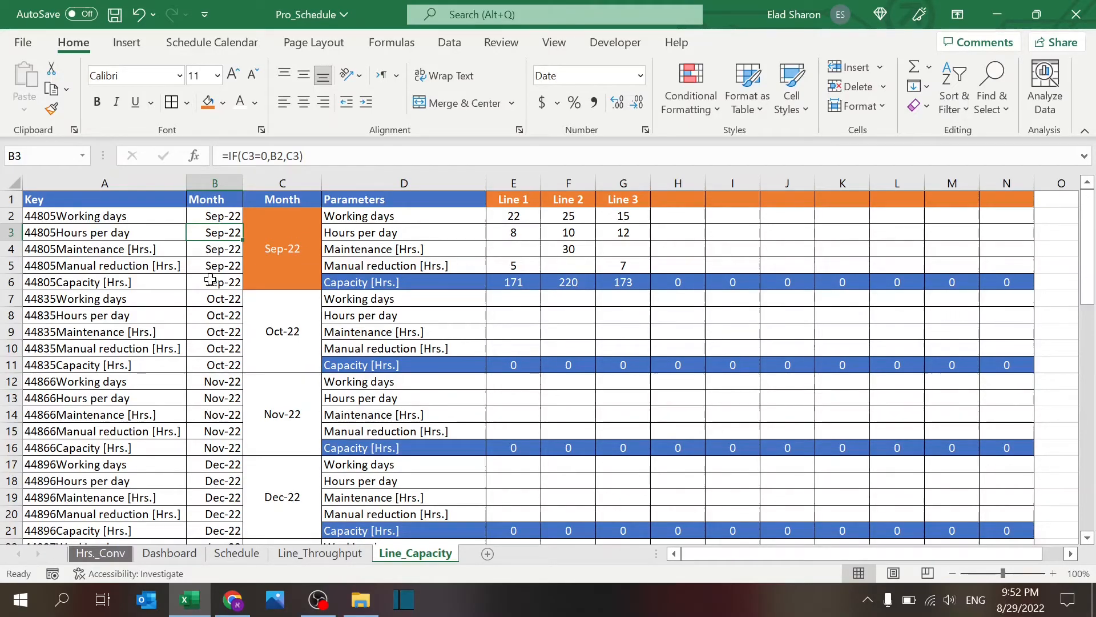
left_click(115, 213)
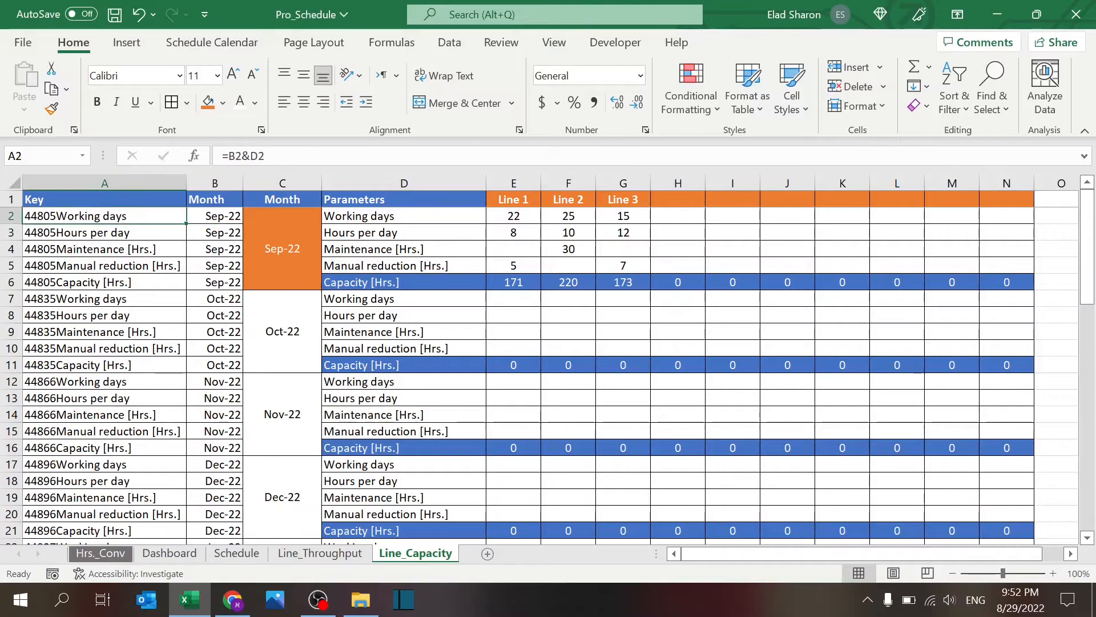
key("F2")
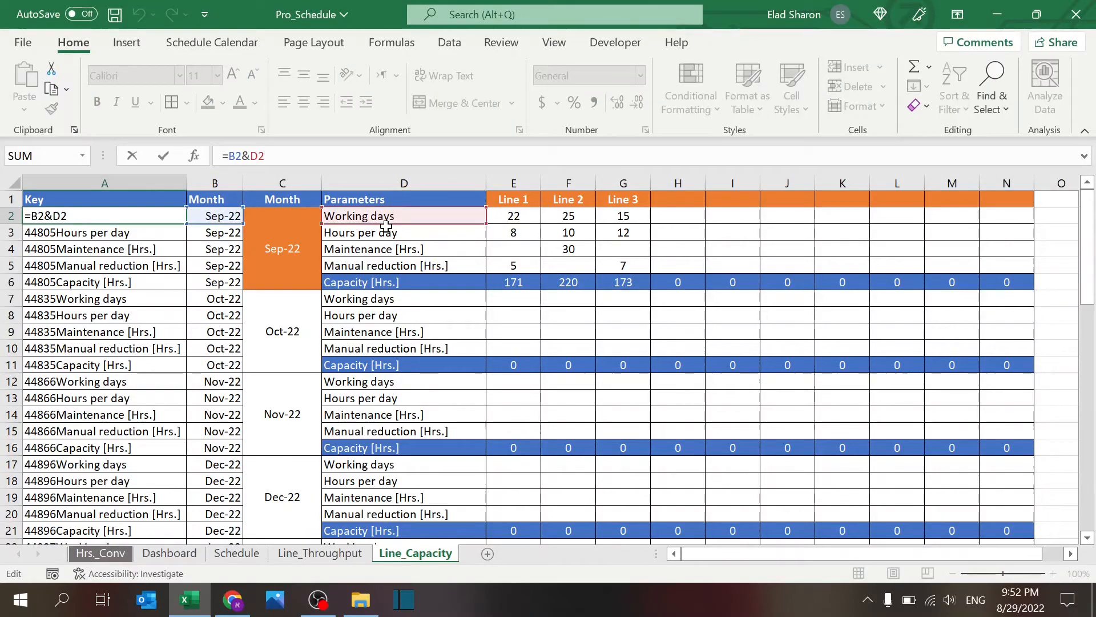
key("Escape")
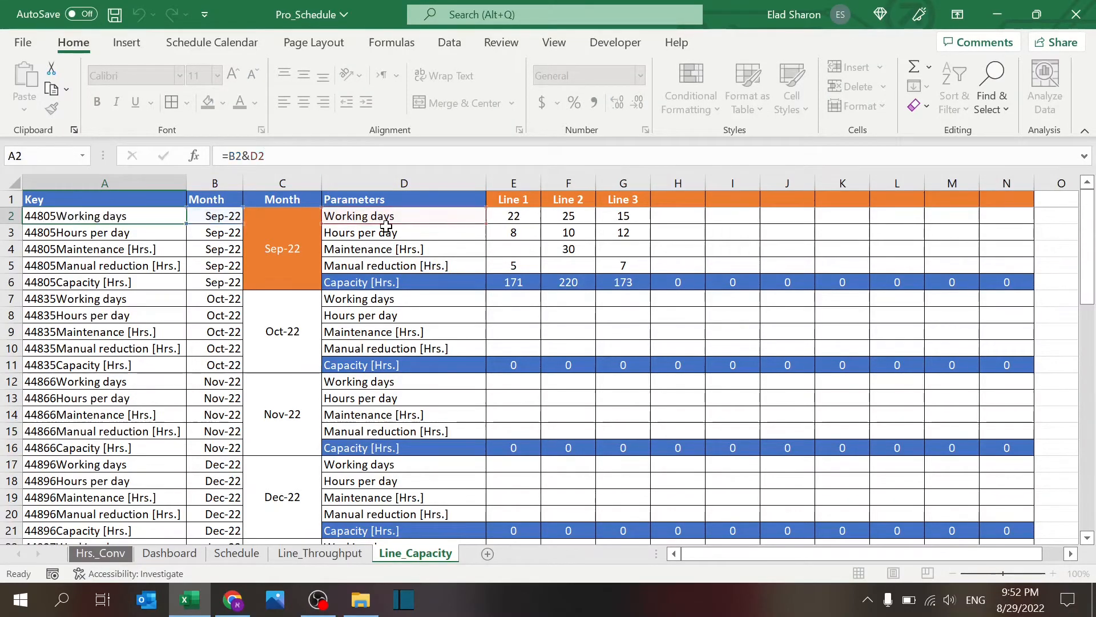
left_click(148, 284)
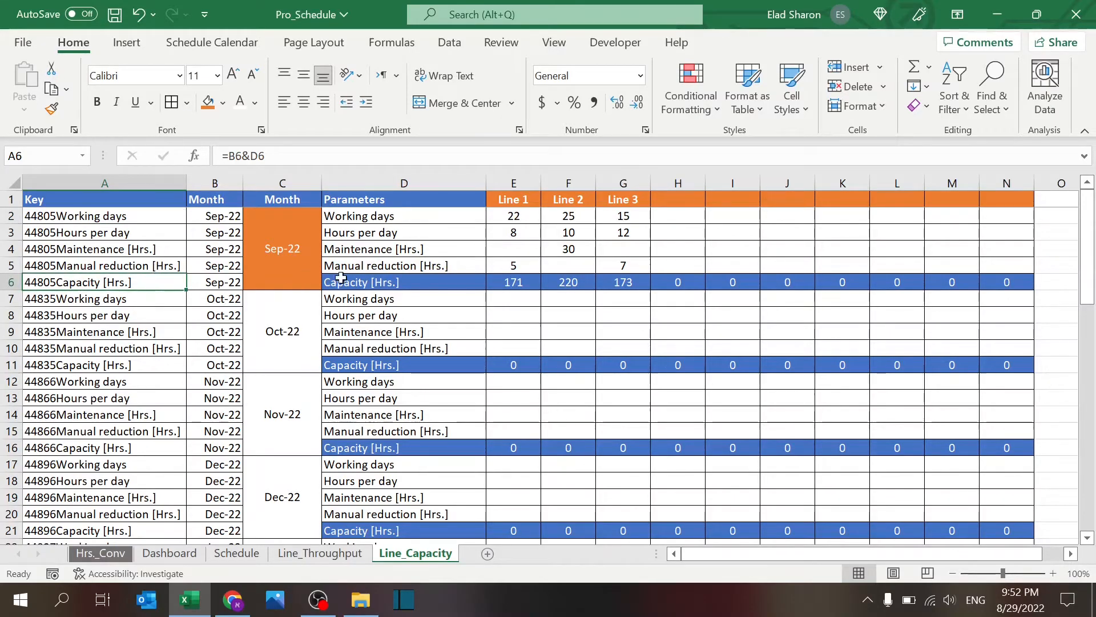
left_click_drag(514, 201, 617, 200)
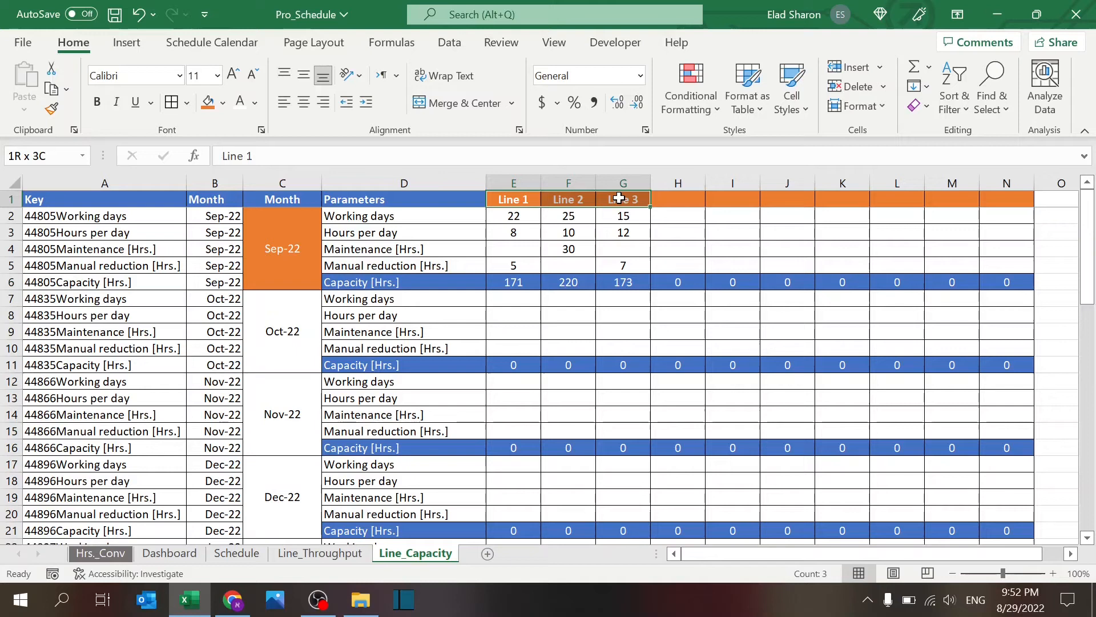
left_click(214, 280)
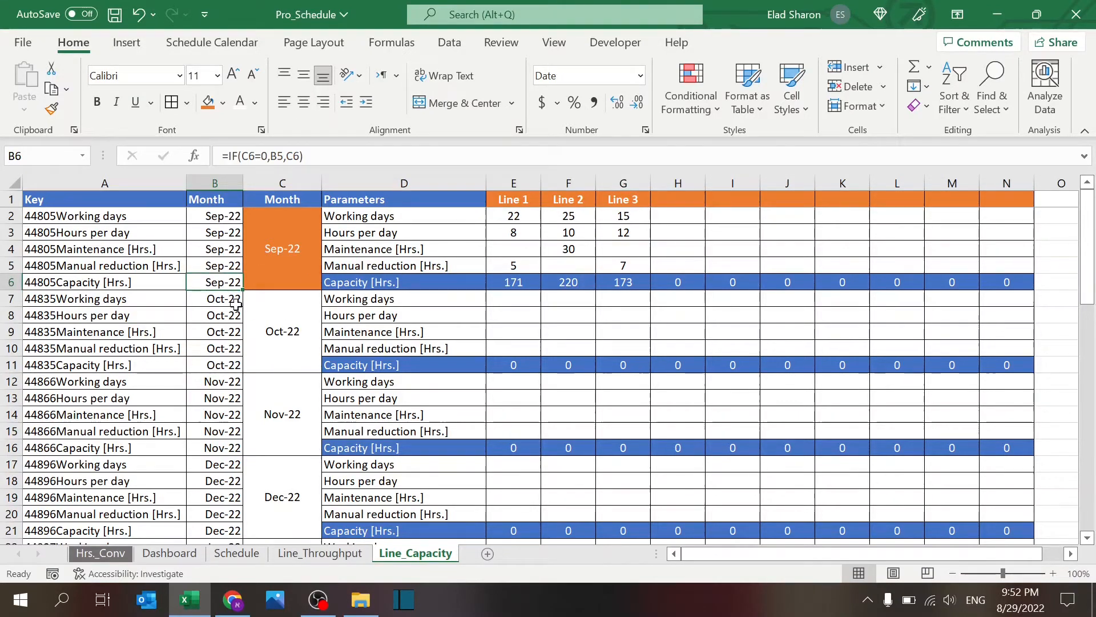
left_click(224, 212)
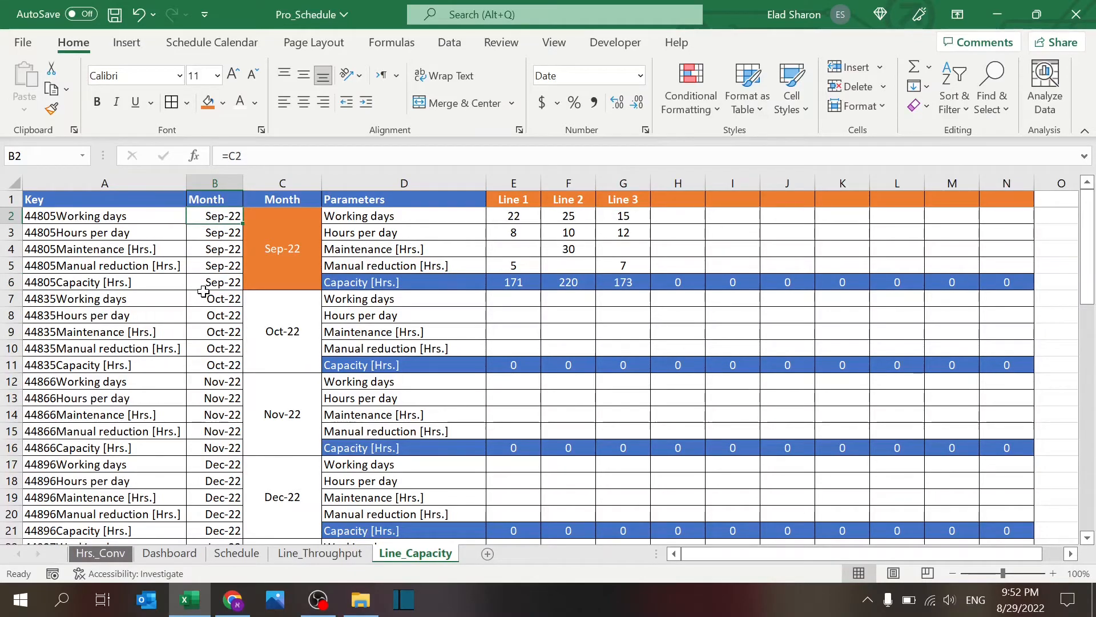
left_click(152, 281)
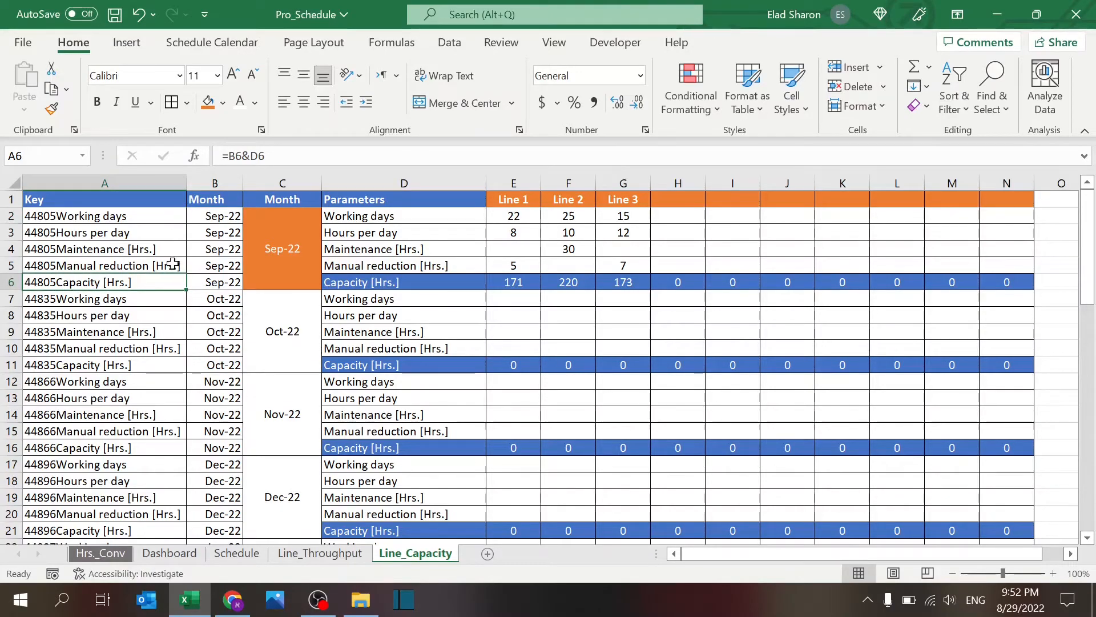
left_click(133, 183)
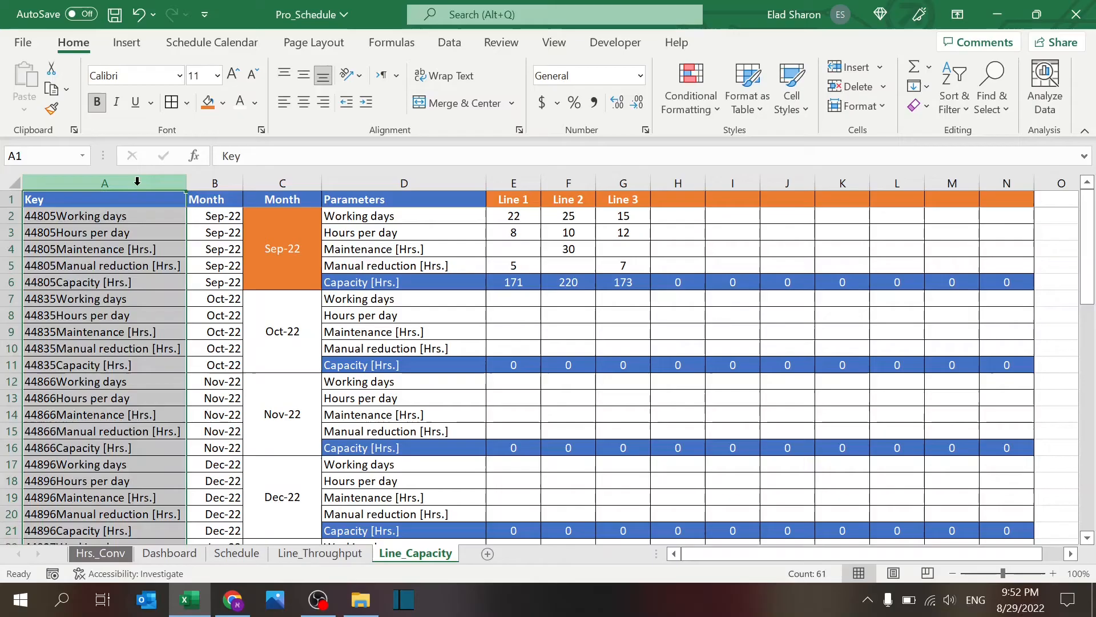
left_click(157, 290)
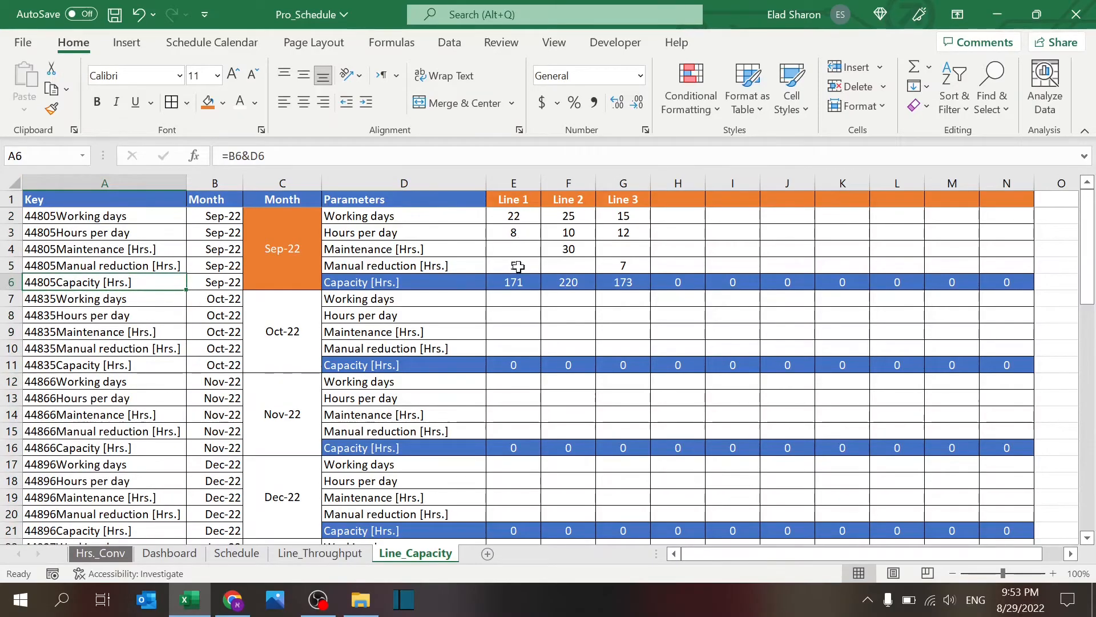
left_click(524, 282)
left_click(573, 283)
left_click(615, 283)
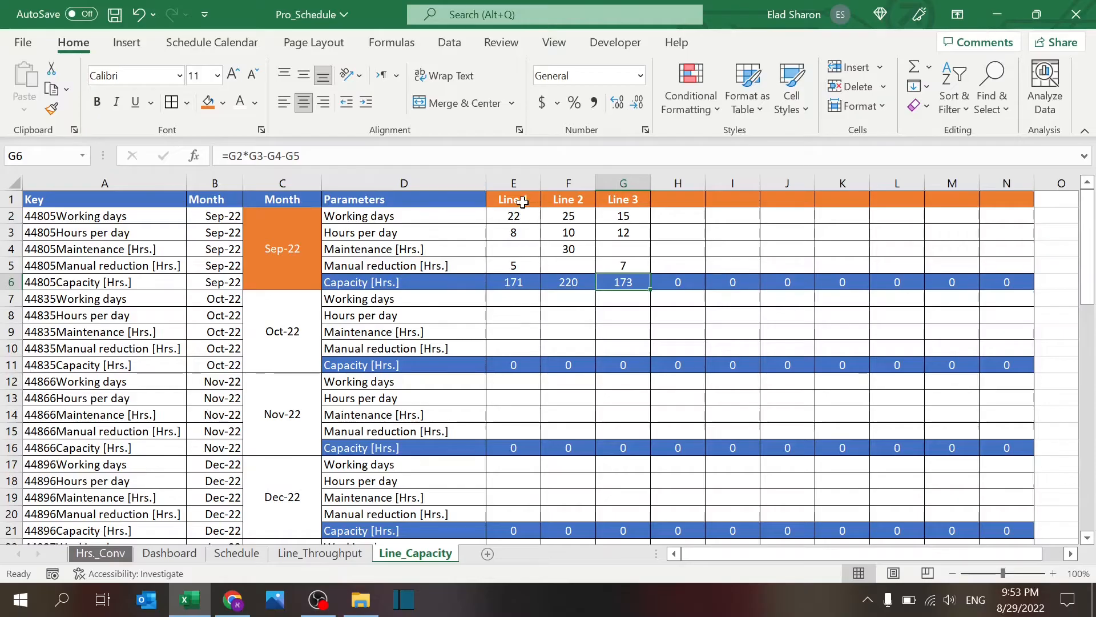
left_click_drag(518, 200, 1019, 196)
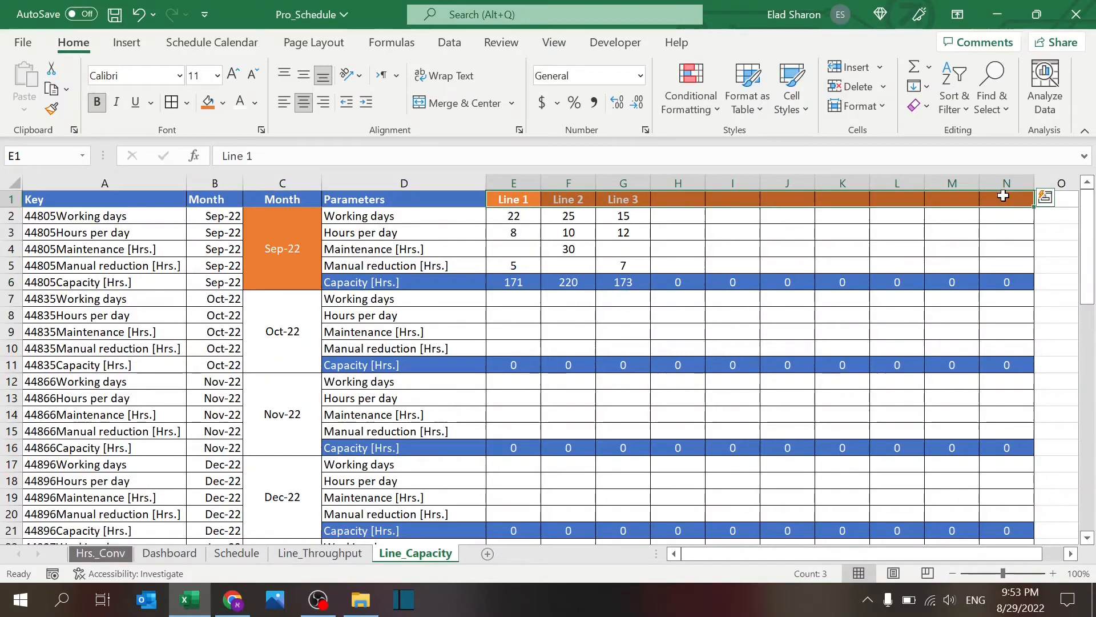
left_click(729, 200)
left_click(805, 201)
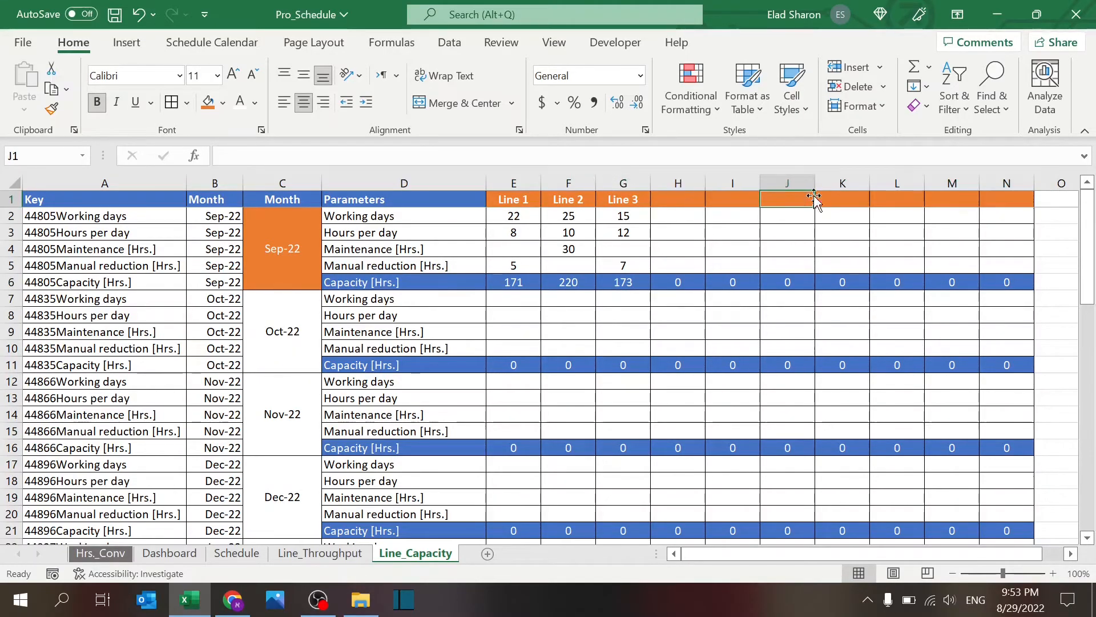
left_click(1002, 201)
left_click(528, 200)
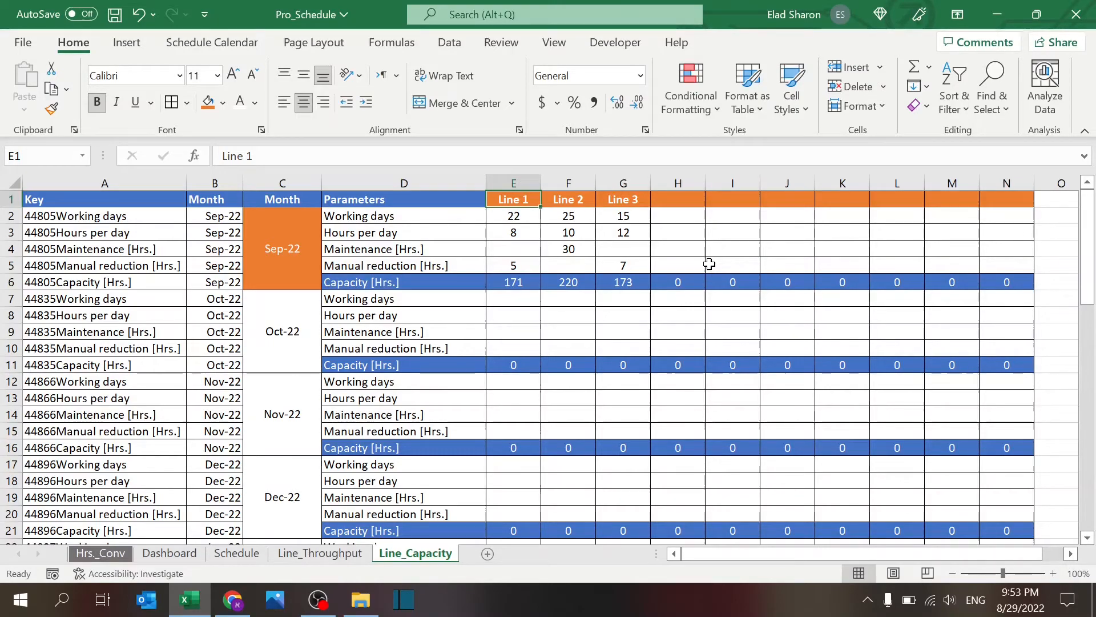
Step: Replace Line 3's Sep-22 inputs with 15 working days, 9 hours, 15 maintenance and 8 reduction
left_click(665, 201)
left_click(634, 231)
left_click_drag(639, 224, 633, 257)
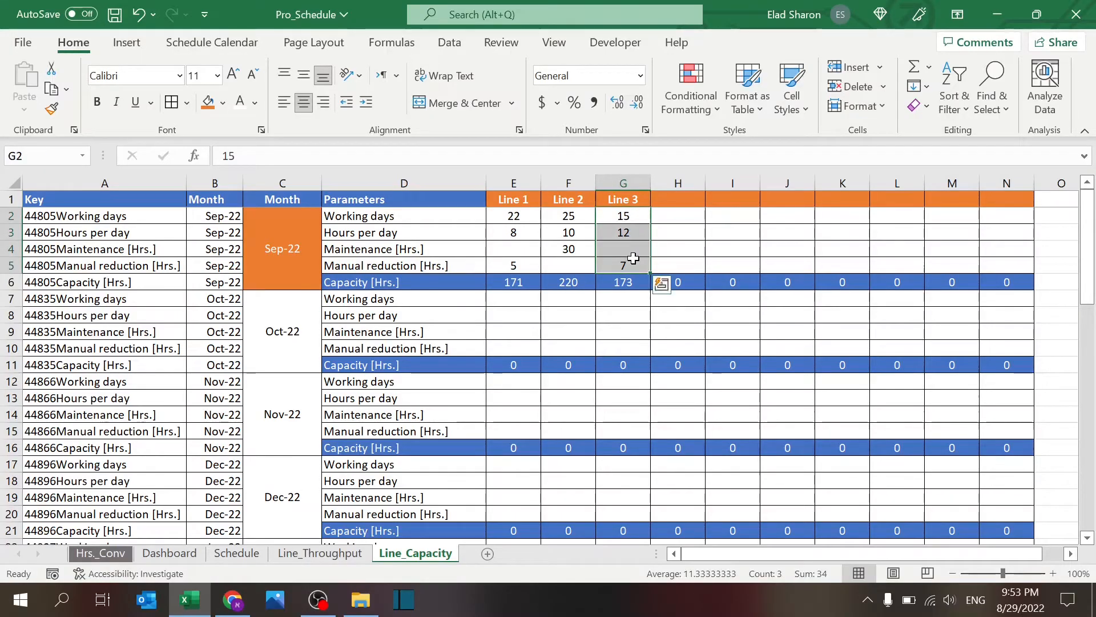
key("Delete")
key("Right")
key("Left")
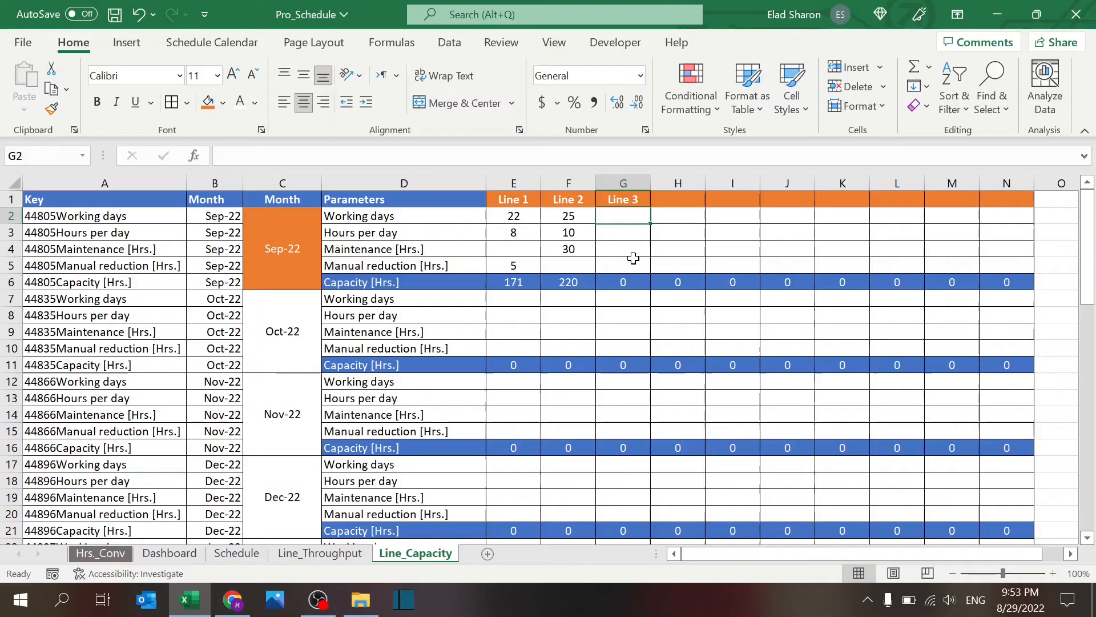
type("15")
key("Return")
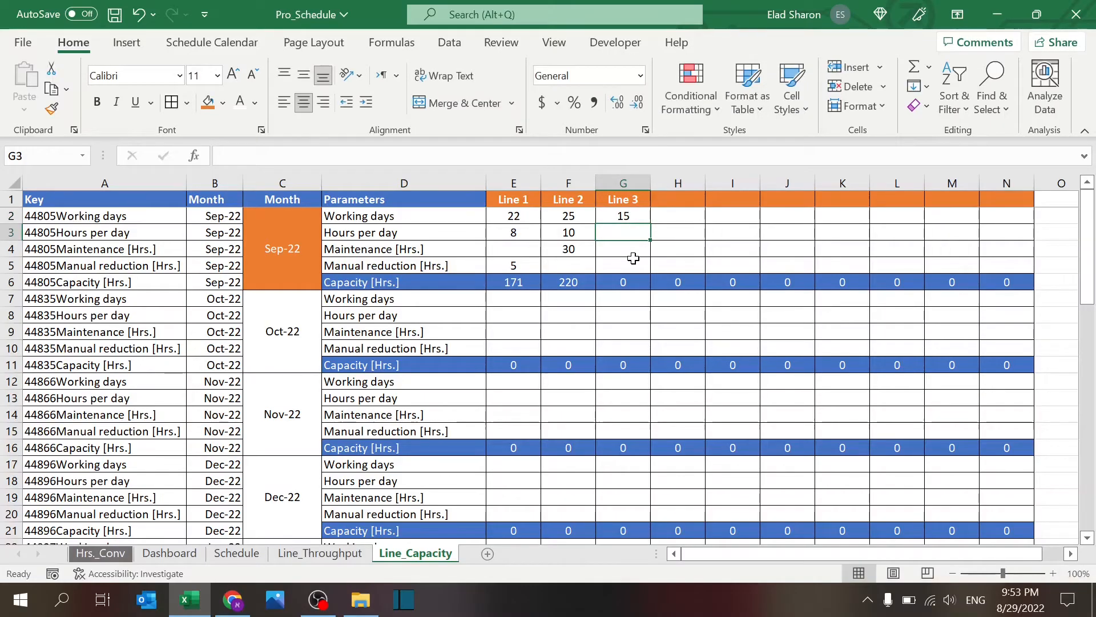
type("9")
key("Return")
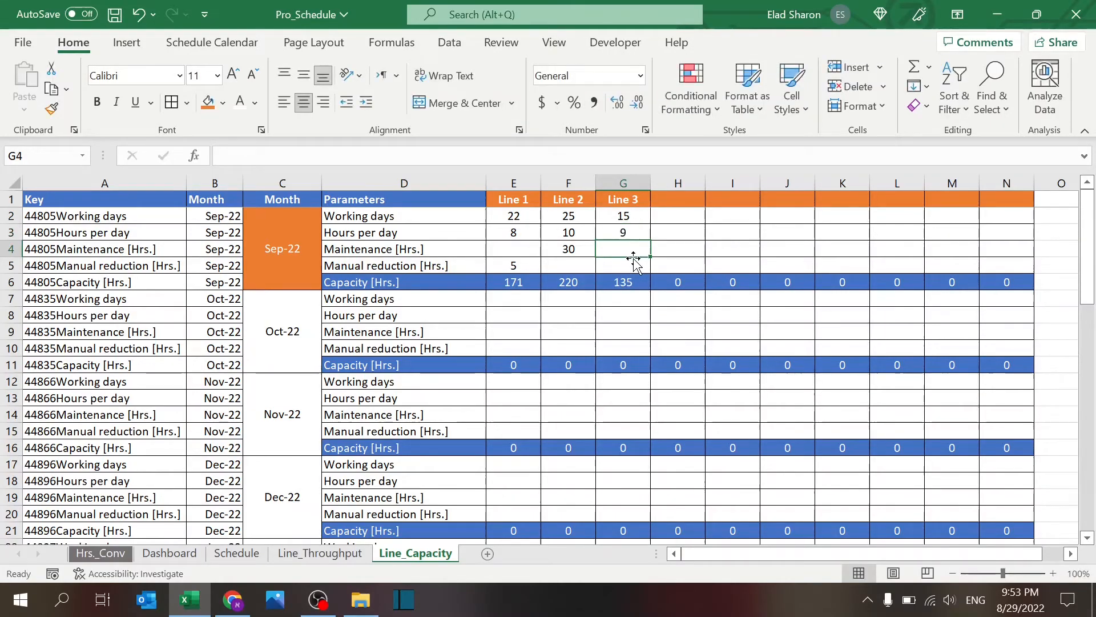
type("15")
key("Return")
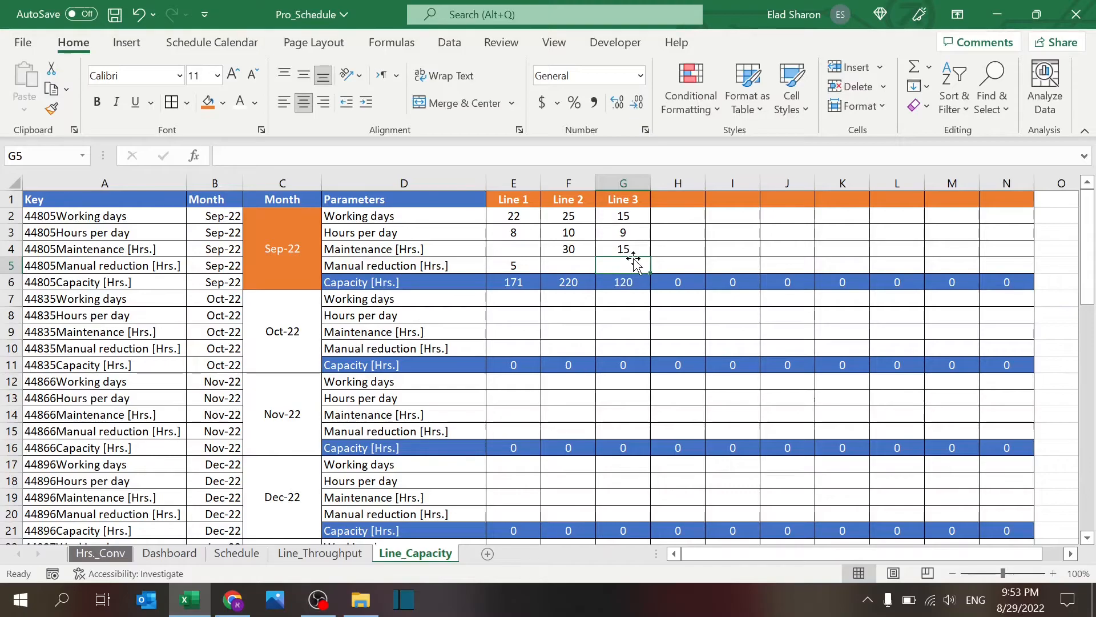
type("8")
key("Return")
Step: Confirm Line 3's capacity formula now recalculates to 112 hours
left_click(634, 264)
left_click(631, 280)
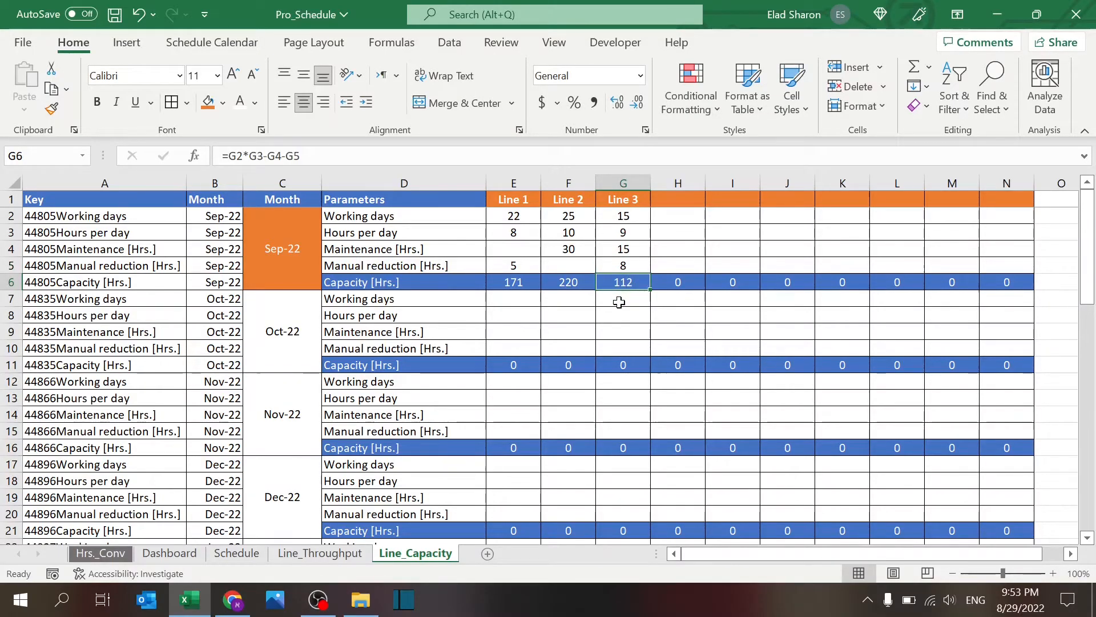
left_click(546, 314)
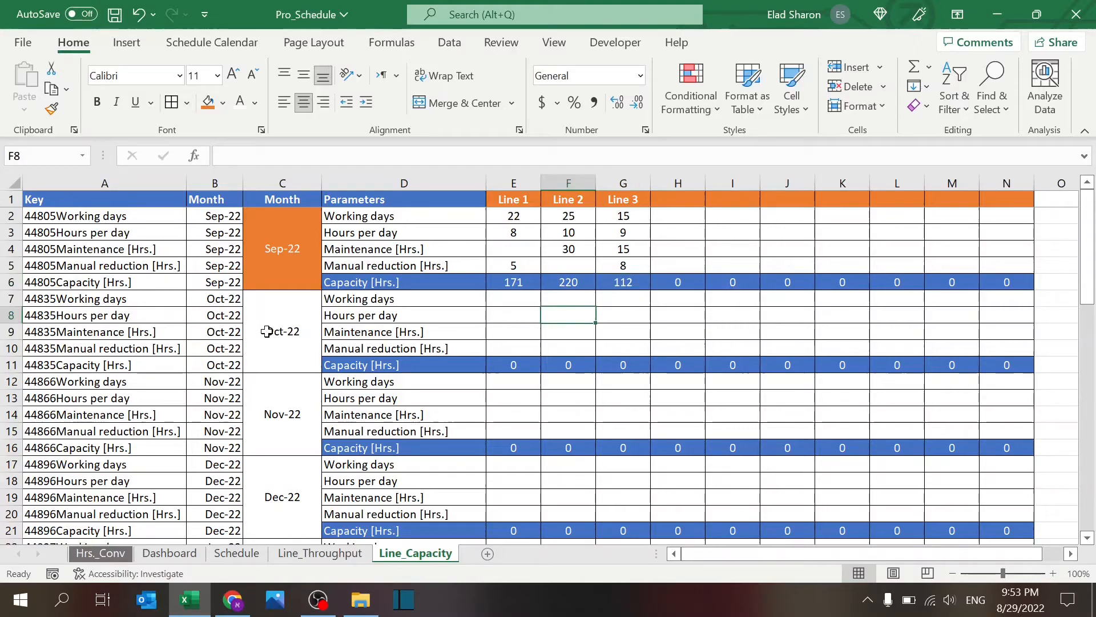
left_click(320, 553)
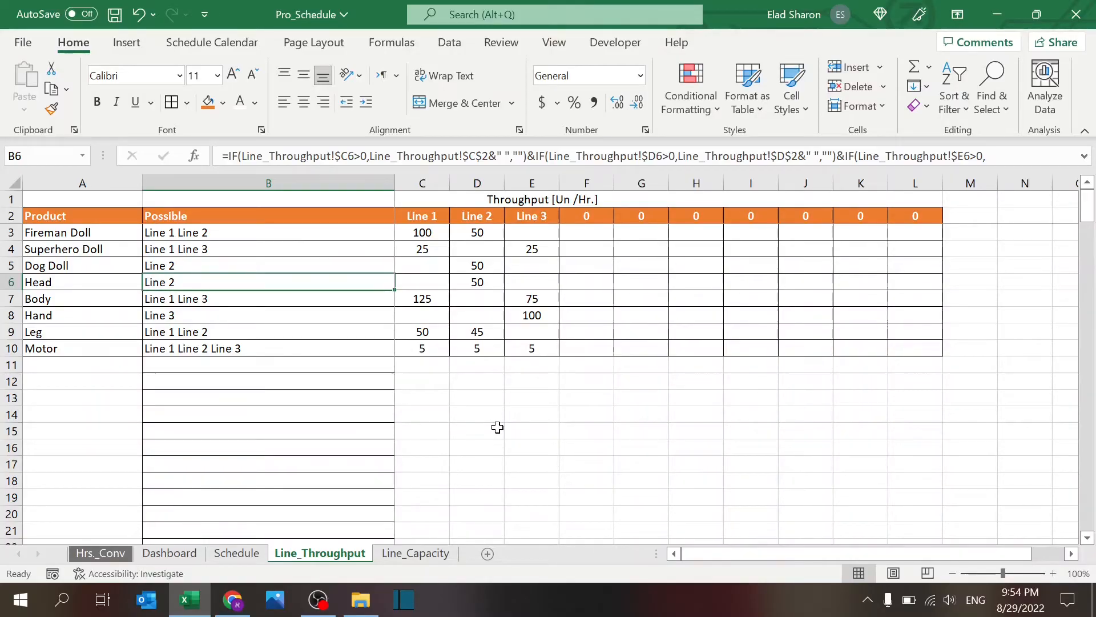
left_click_drag(108, 220, 110, 231)
left_click(97, 281)
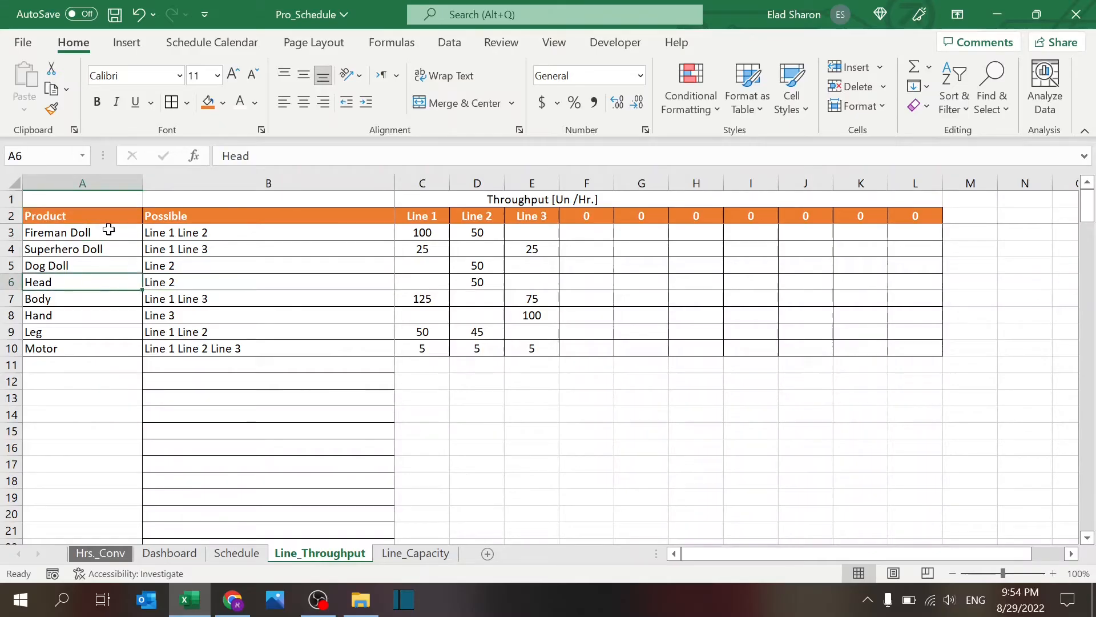
left_click(109, 230)
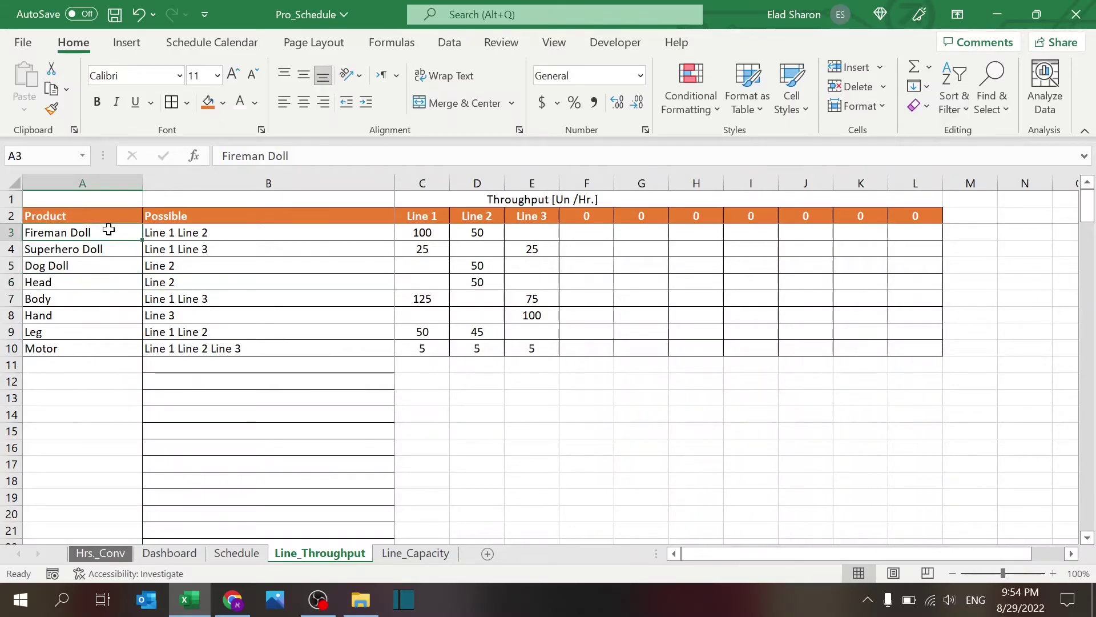
left_click(175, 232)
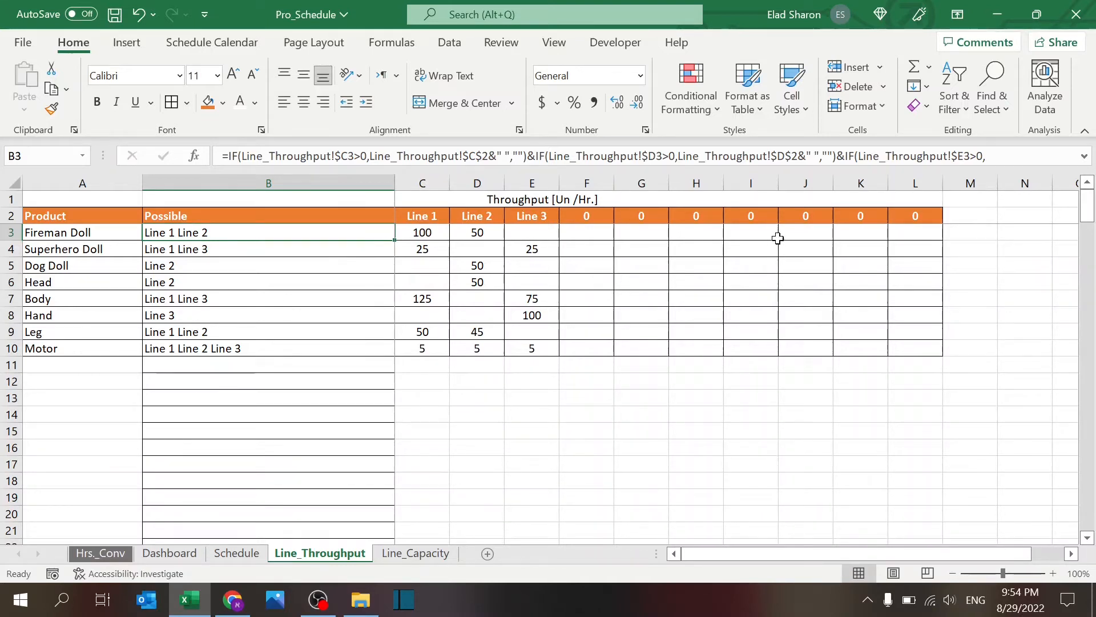
left_click(586, 397)
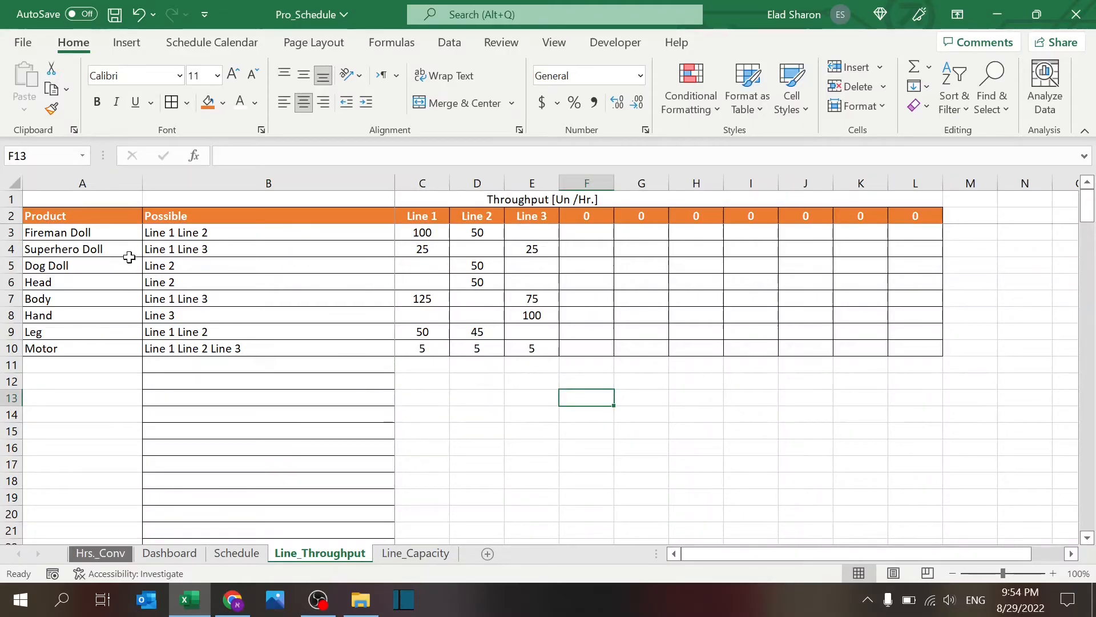
left_click(435, 217)
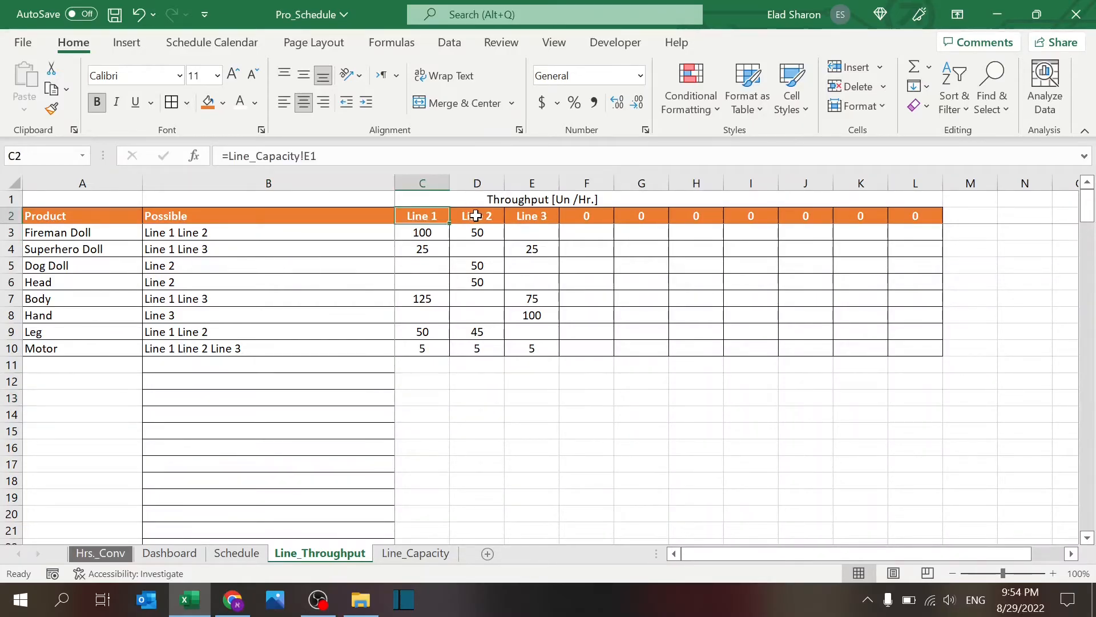
left_click(475, 216)
left_click(527, 216)
left_click(420, 216)
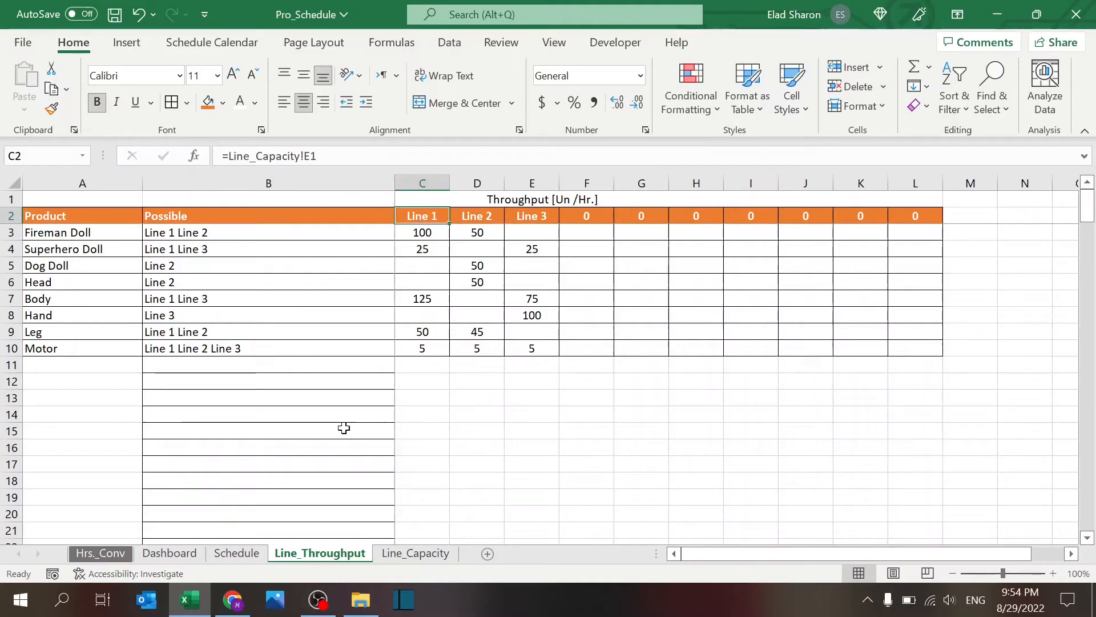
left_click(416, 552)
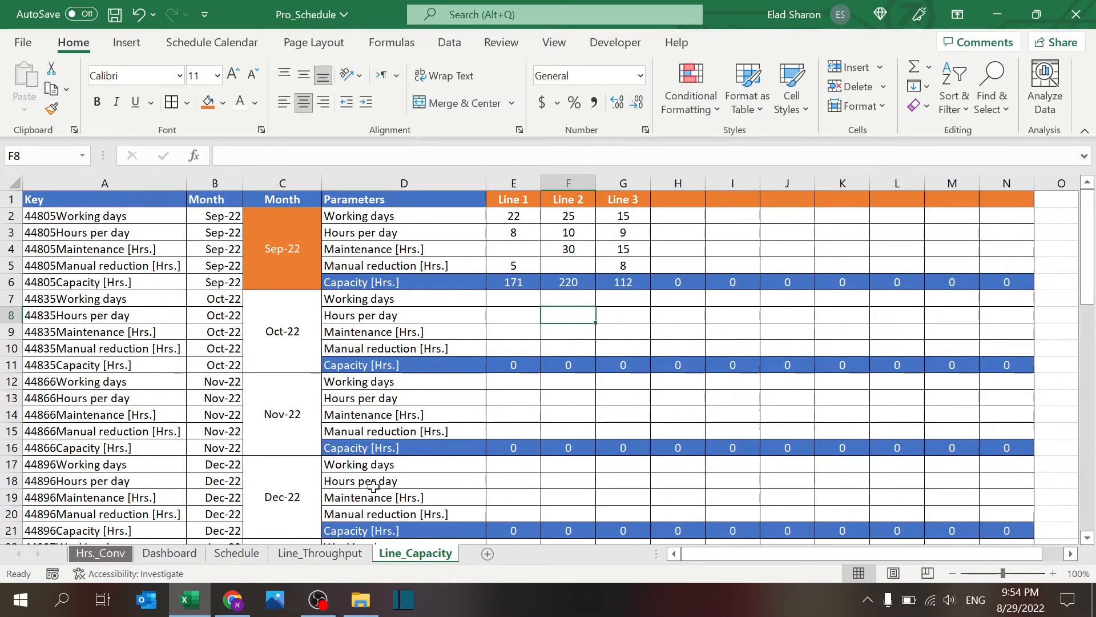
left_click(321, 552)
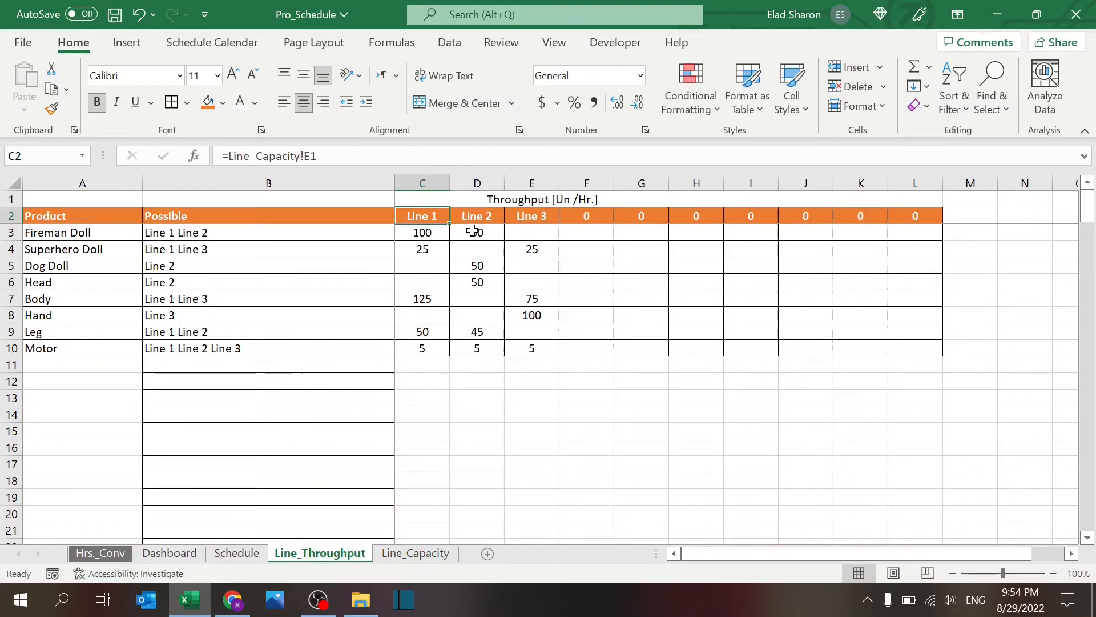
left_click_drag(436, 214, 902, 216)
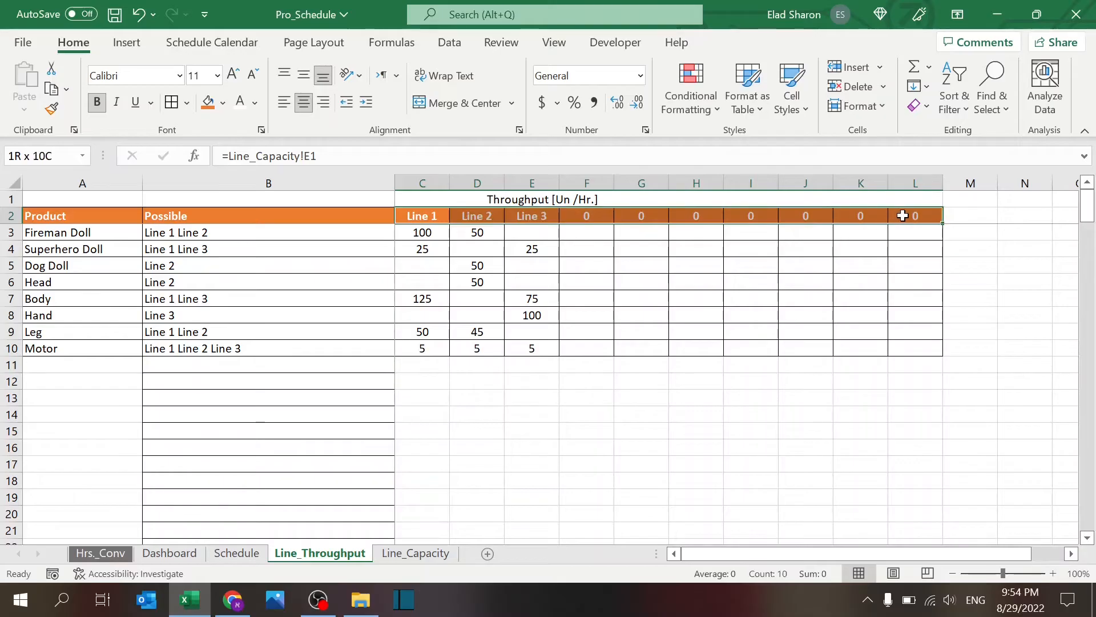
left_click(540, 448)
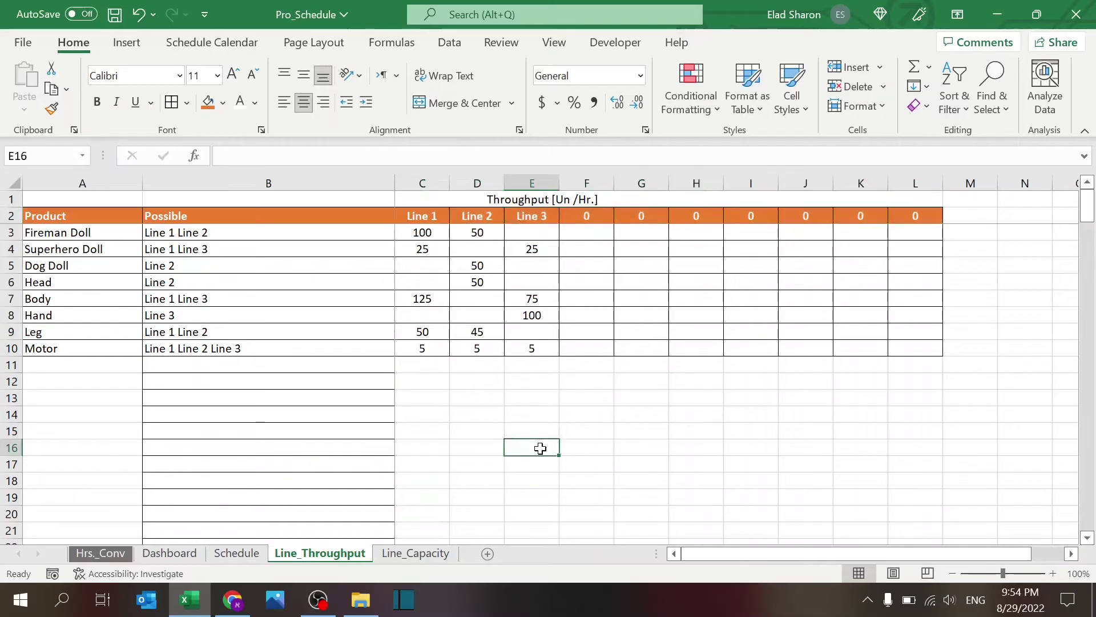
left_click(443, 233)
left_click(525, 248)
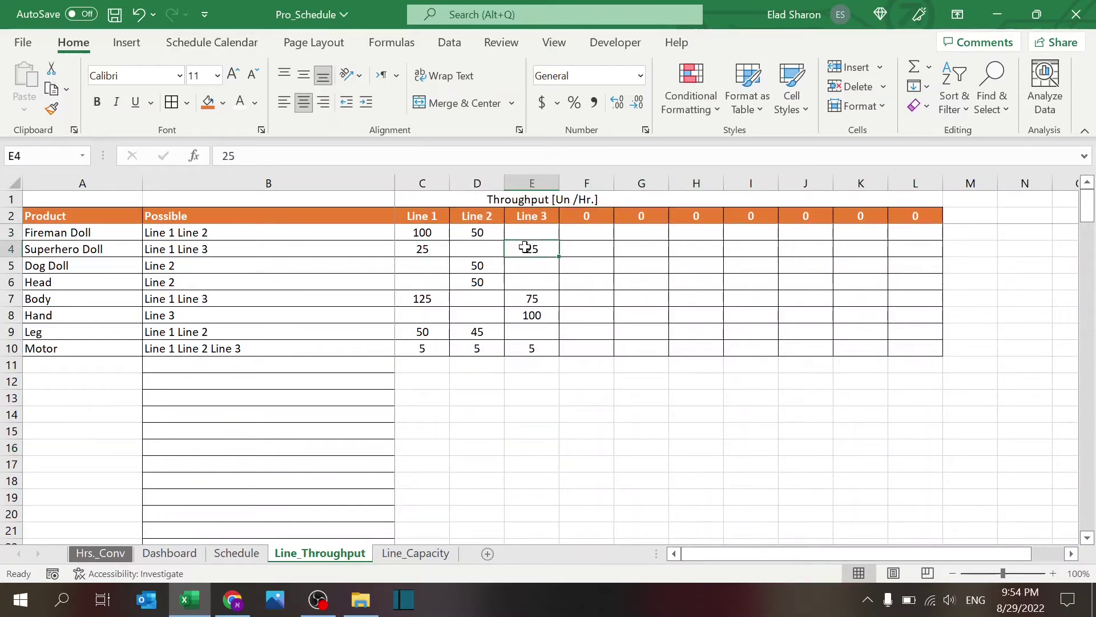
left_click(537, 279)
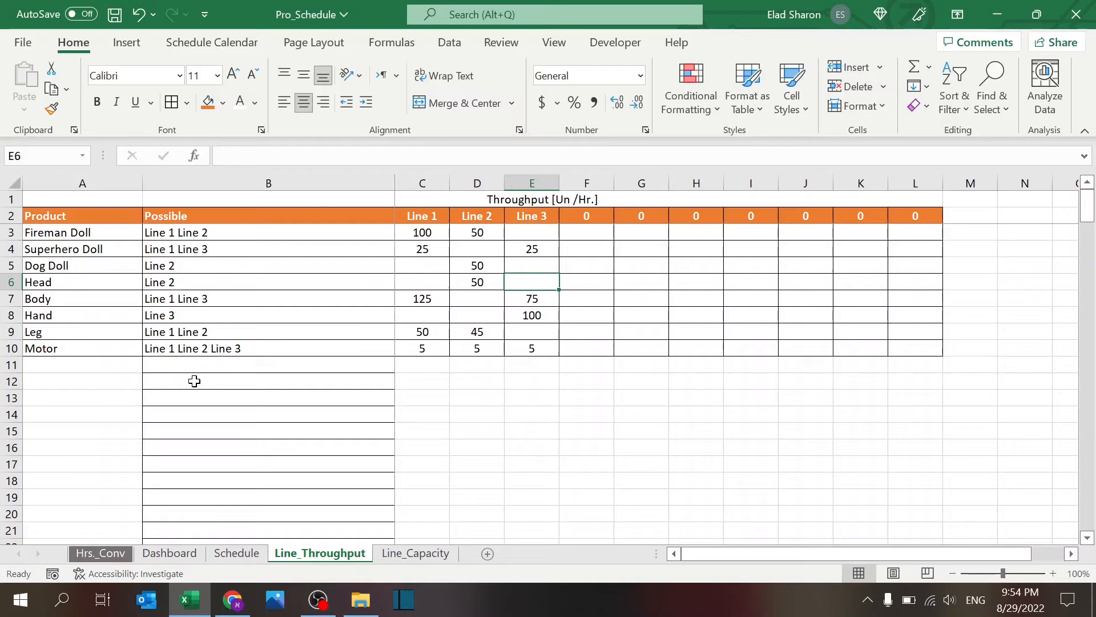
Step: Inspect Fireman Doll's possible-lines formula in B3 with the expanded formula bar, leaving it unchanged
left_click(262, 238)
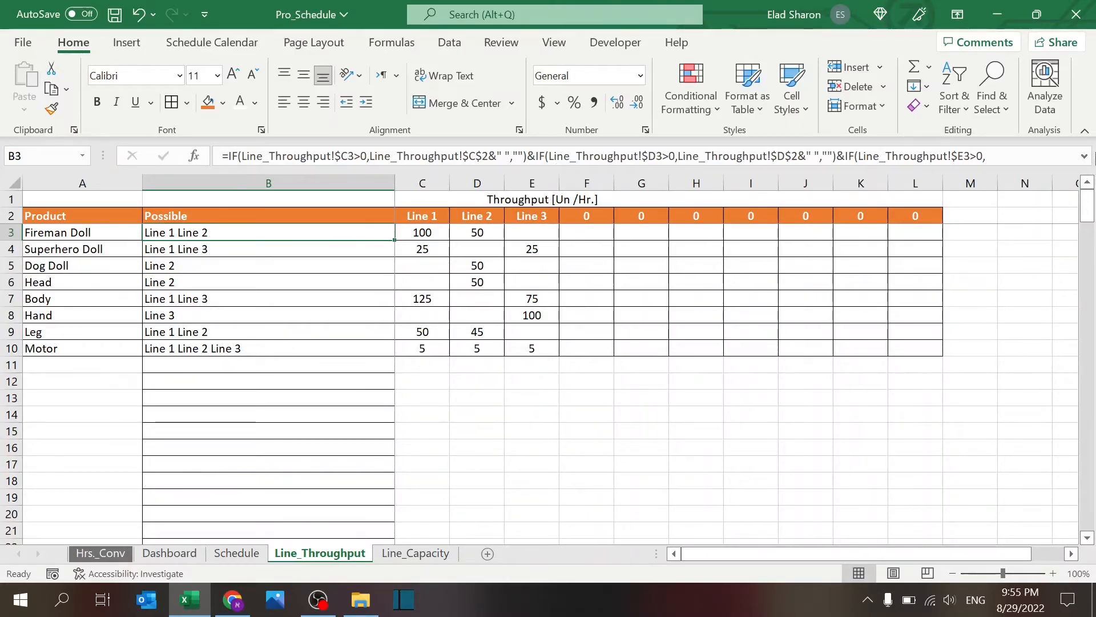
left_click(1085, 157)
left_click(1085, 178)
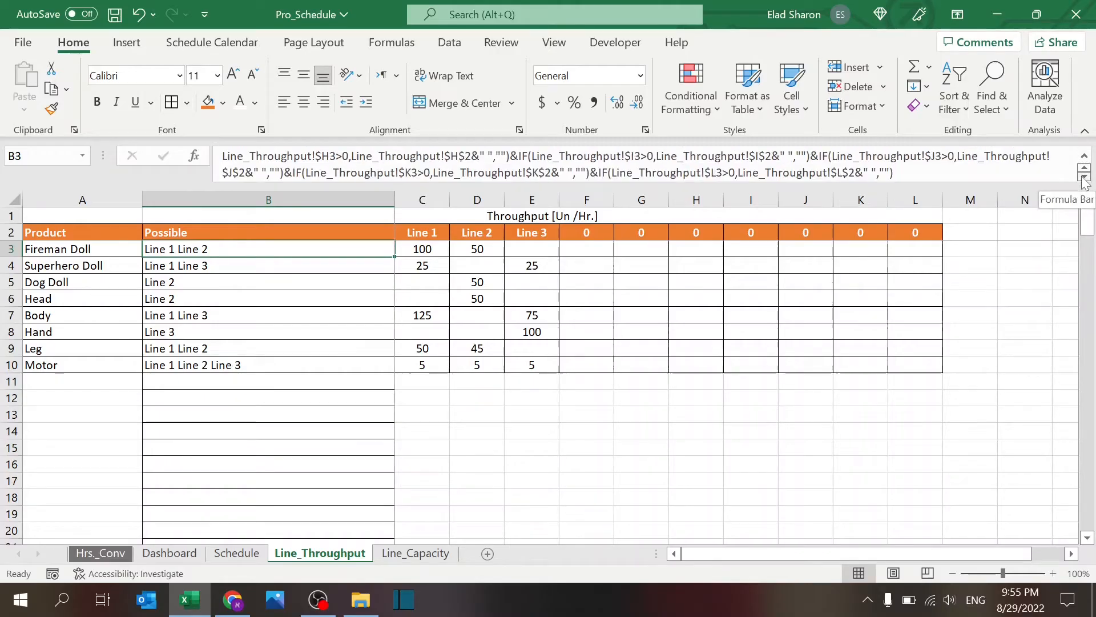
key("F2")
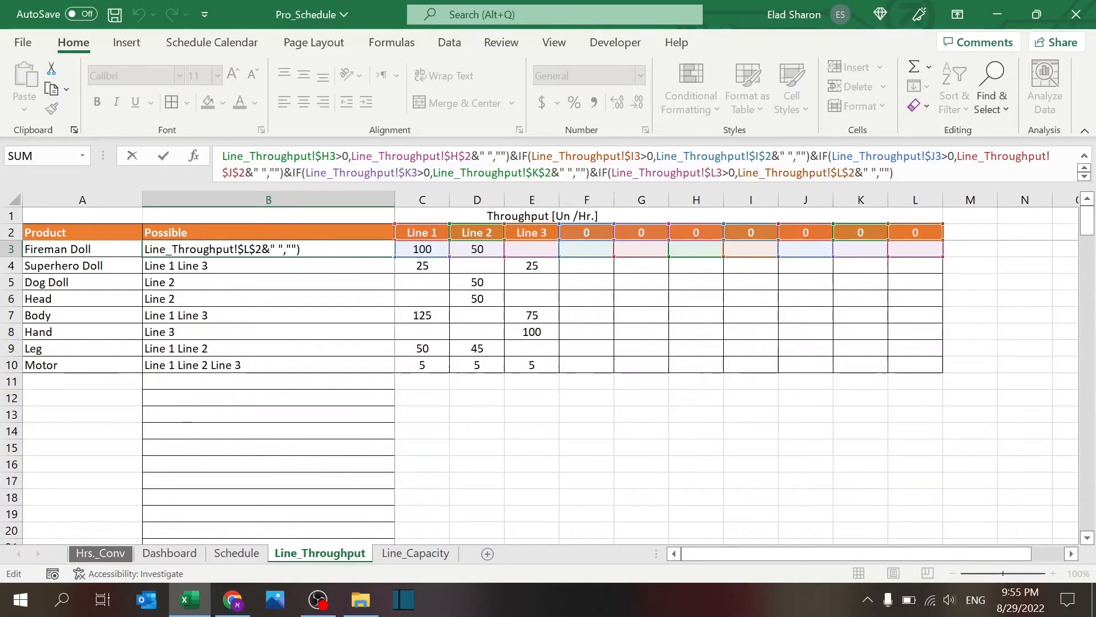
left_click(310, 252)
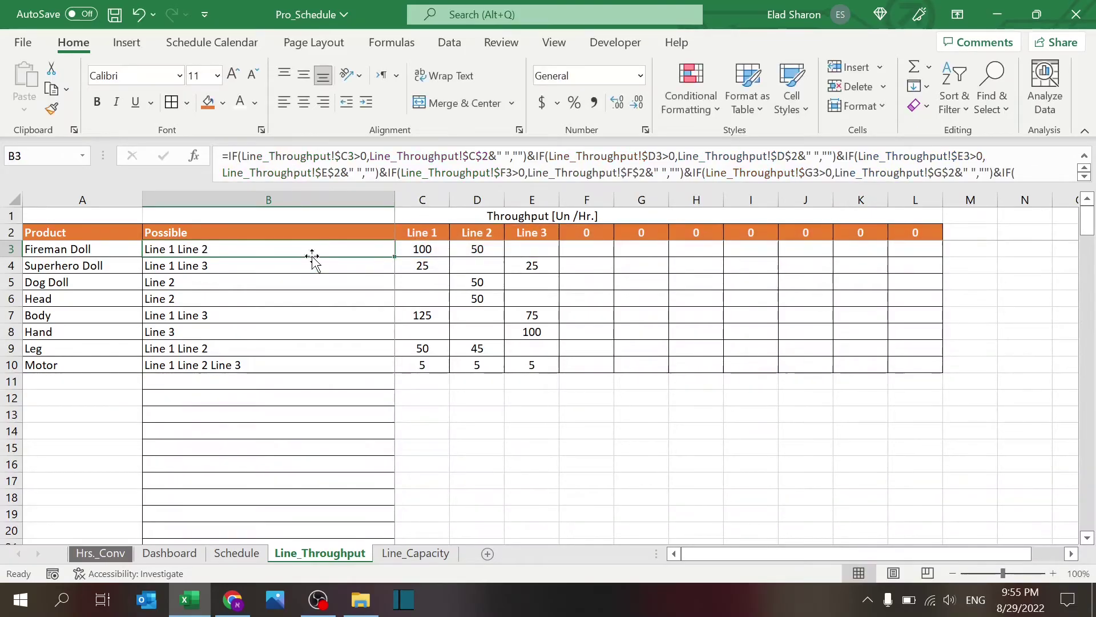
left_click(1086, 178)
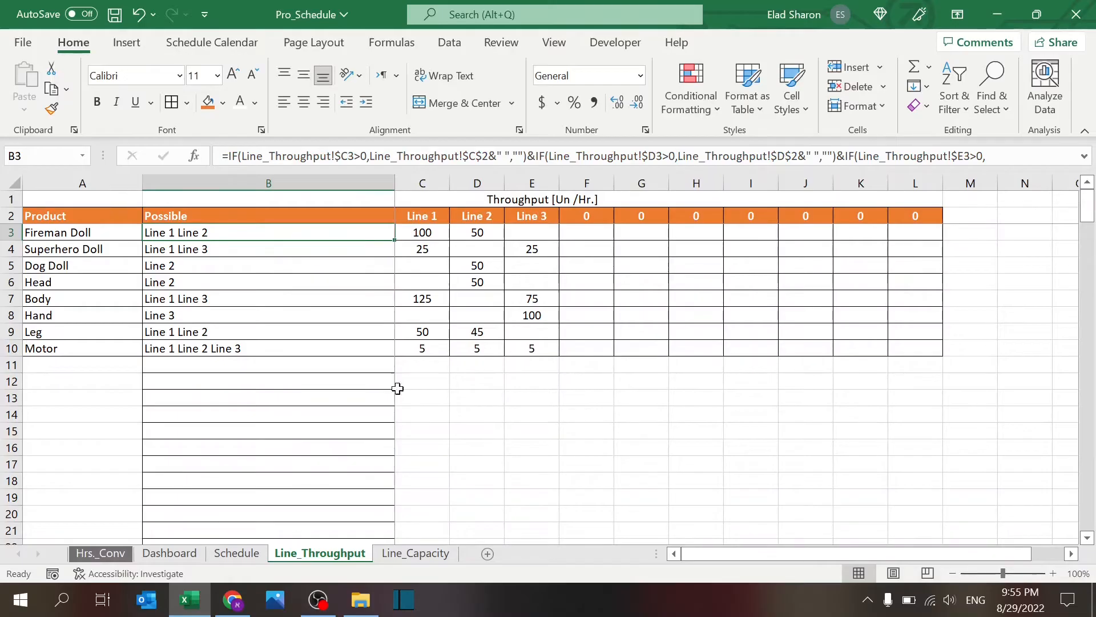
Step: On the Schedule sheet, review the first orders' products and the month input date
left_click(245, 554)
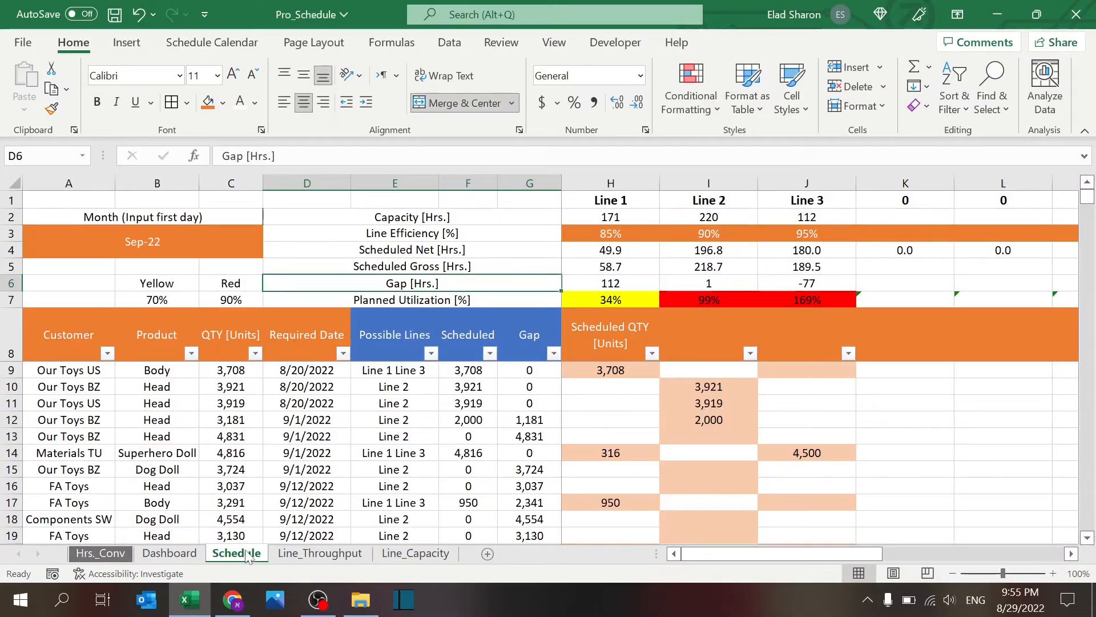
left_click(184, 389)
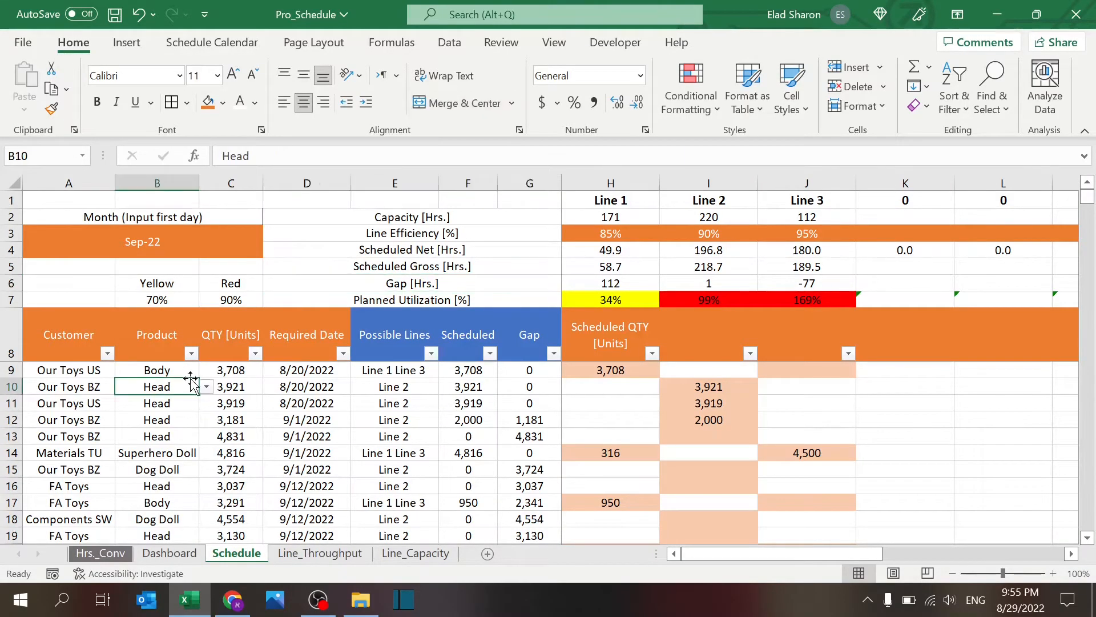
left_click(206, 371)
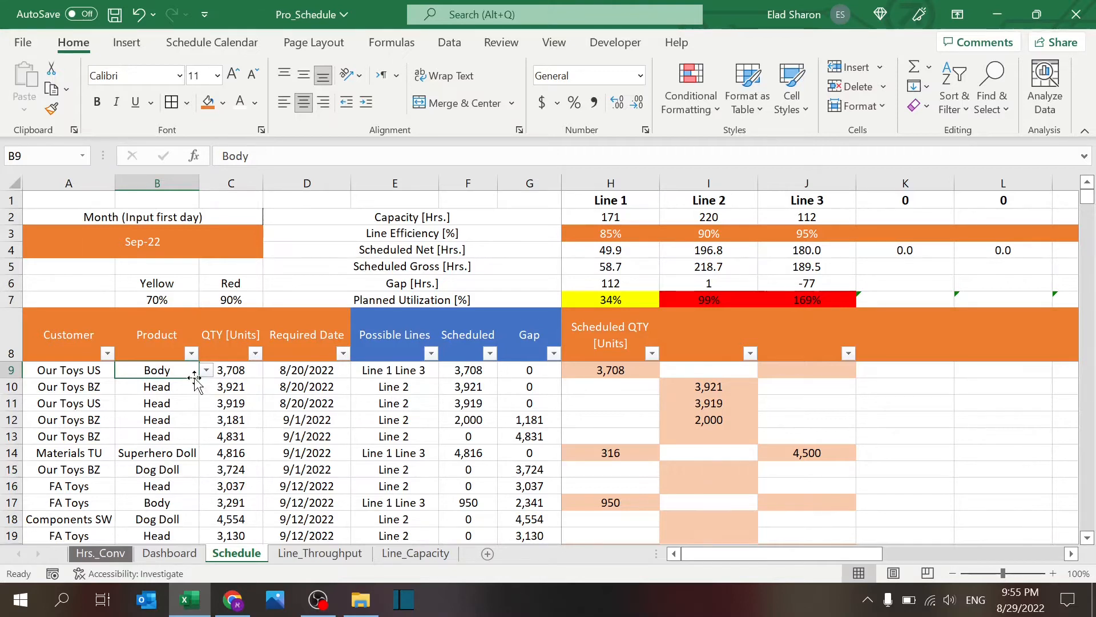
left_click(207, 247)
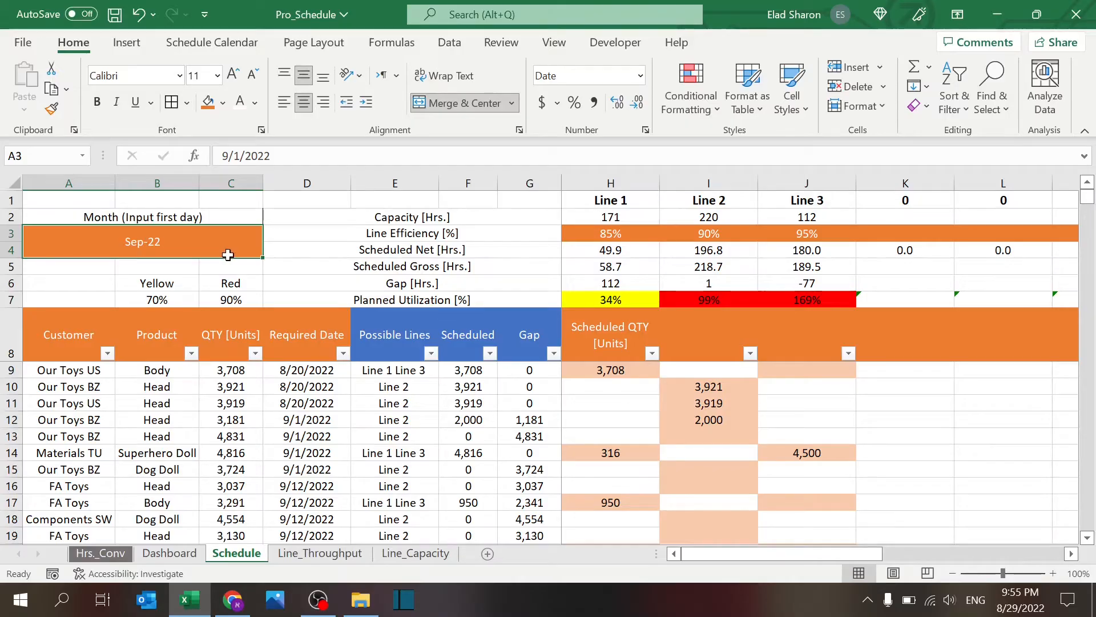
Step: Check the first order's customer and its allowed-products dropdown, then move through Line_Capacity to Line_Throughput
left_click(66, 374)
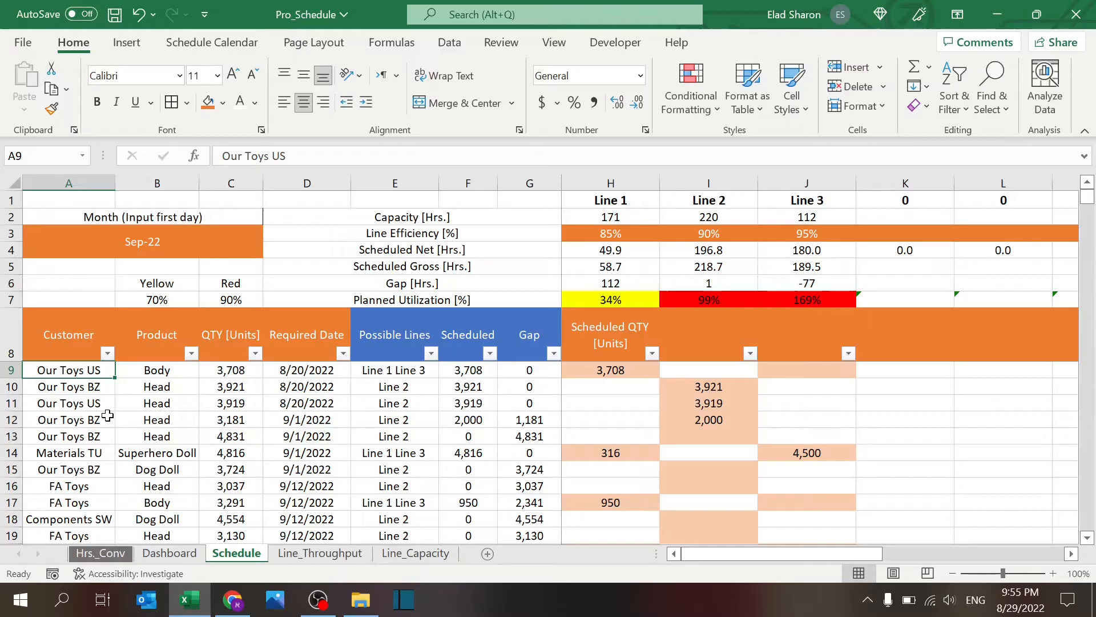
left_click(165, 374)
left_click(207, 371)
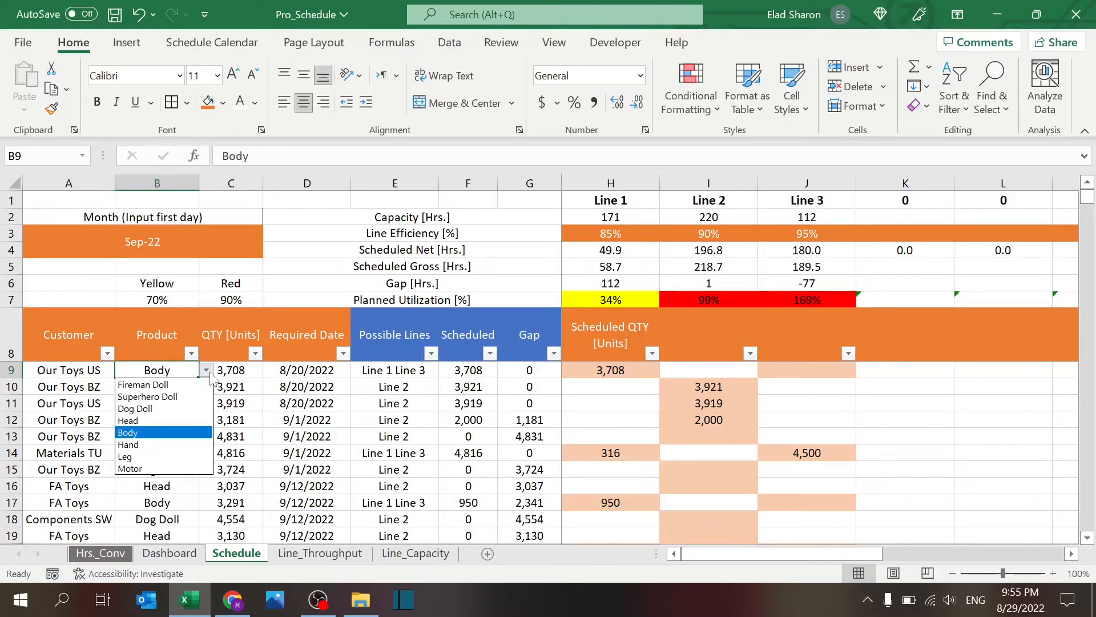
left_click(209, 375)
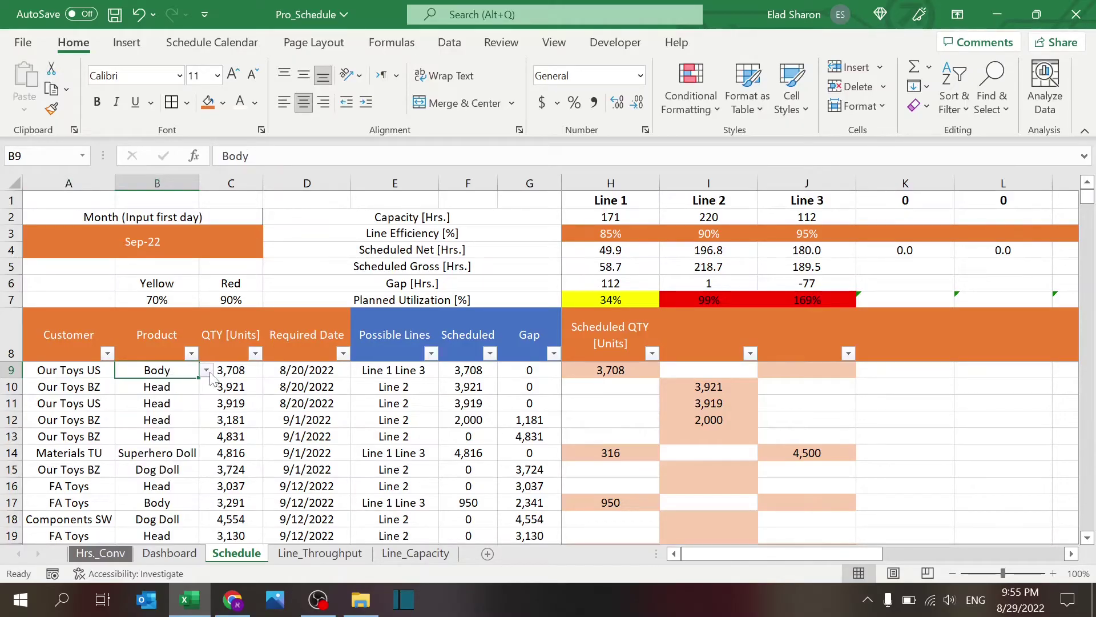
left_click(402, 556)
left_click(360, 554)
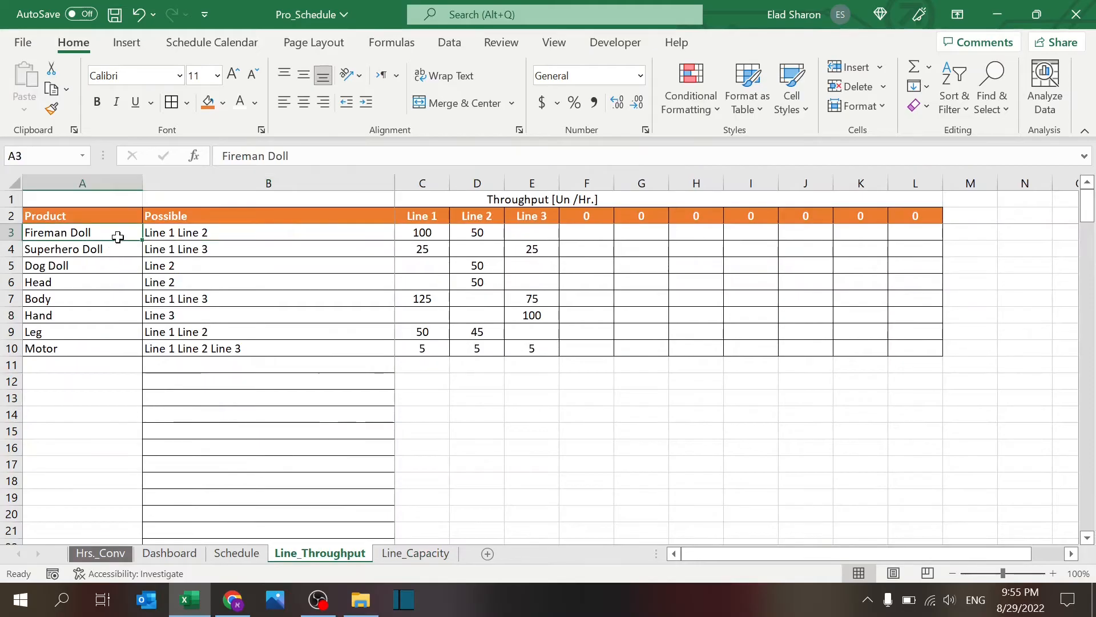
Step: Highlight the product names A3:A10 on Line_Throughput, then check the first order's 3,708 quantity on Schedule
left_click_drag(112, 236, 109, 351)
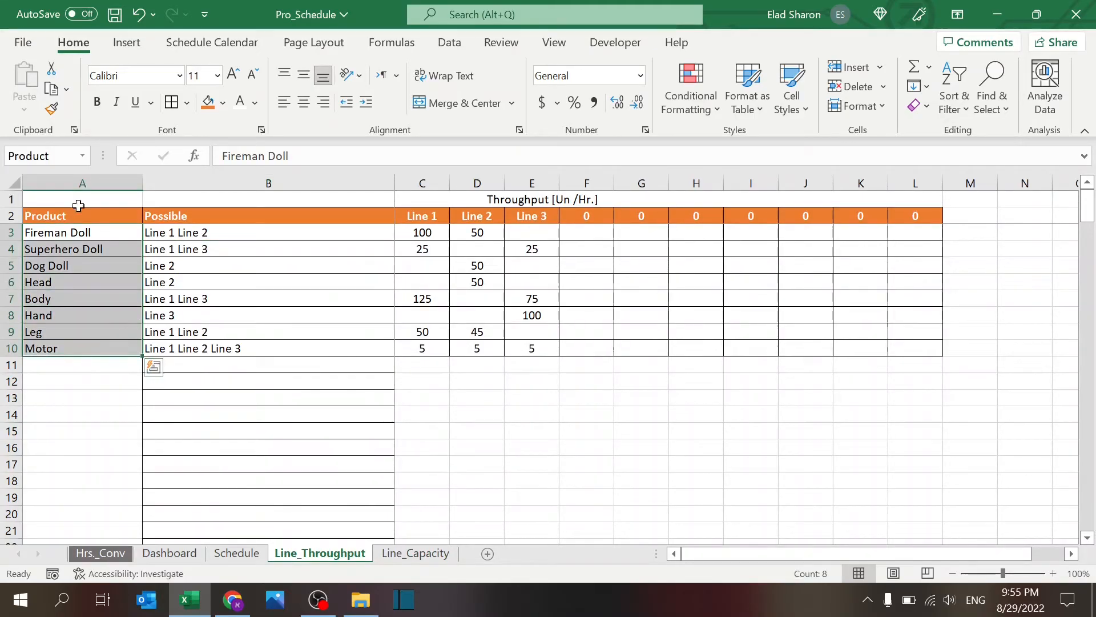
left_click(88, 396)
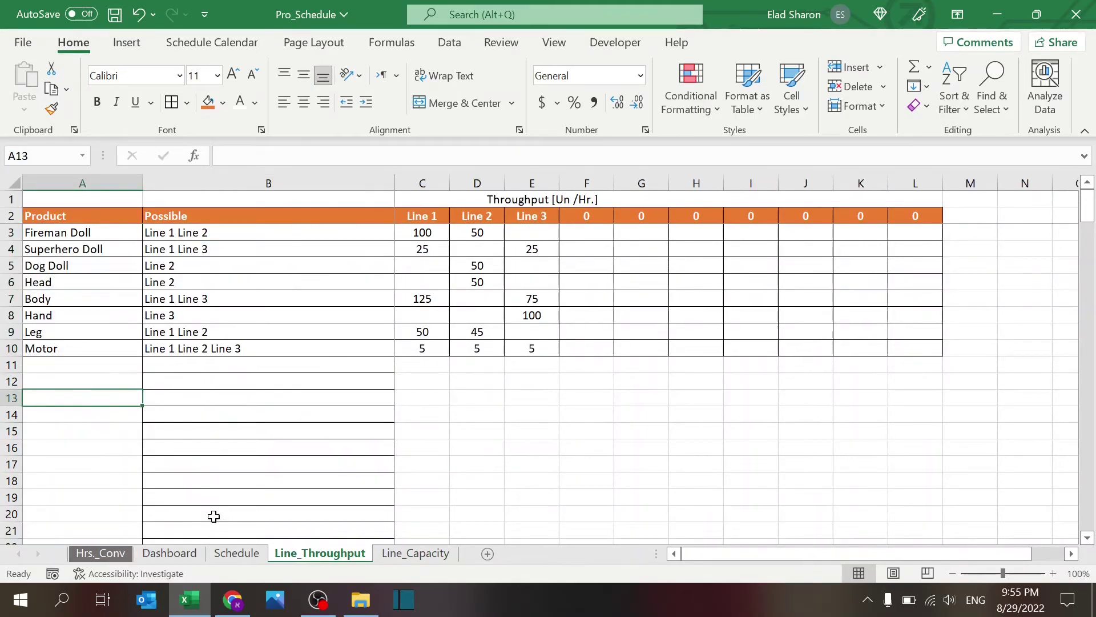
left_click(230, 553)
left_click(240, 368)
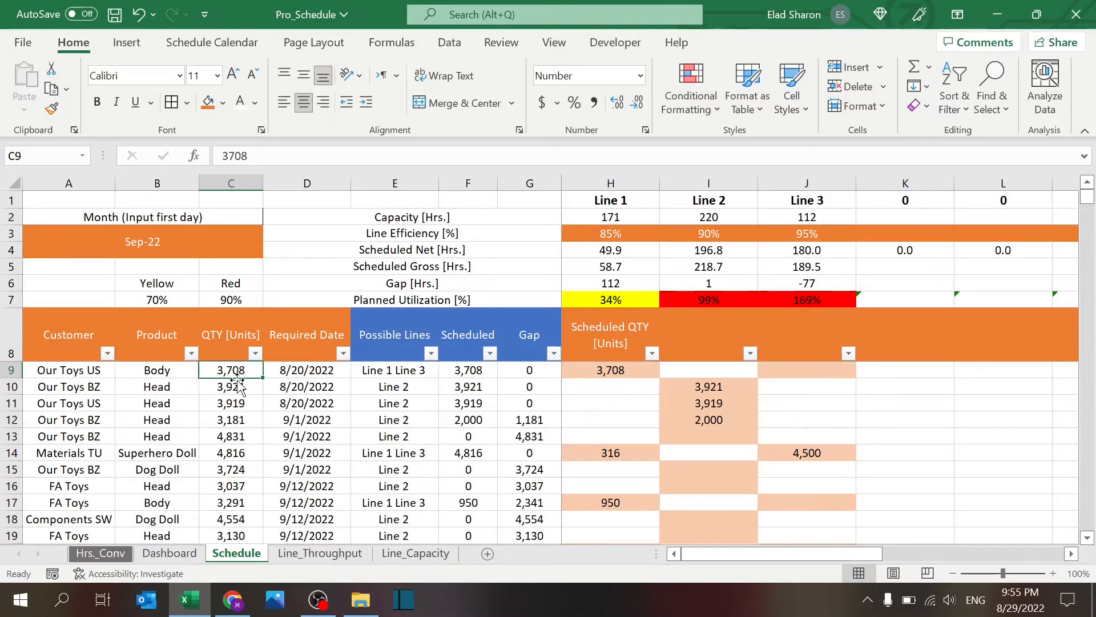
Step: Inspect the first order's required date, possible-lines lookup, Scheduled total and Gap formulas without editing
left_click(304, 370)
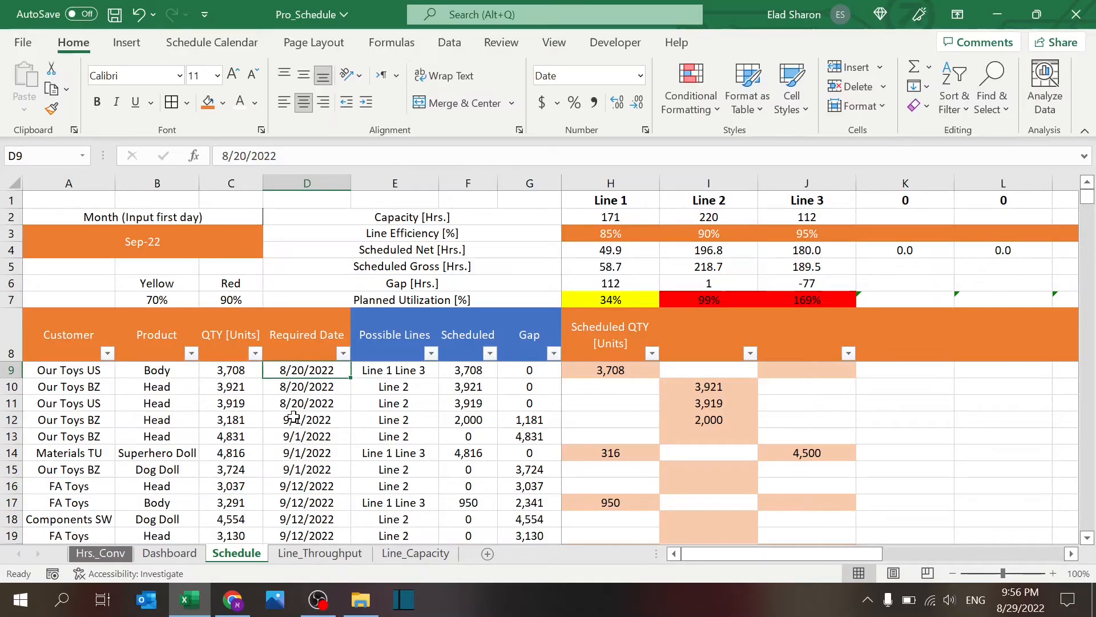
left_click(420, 370)
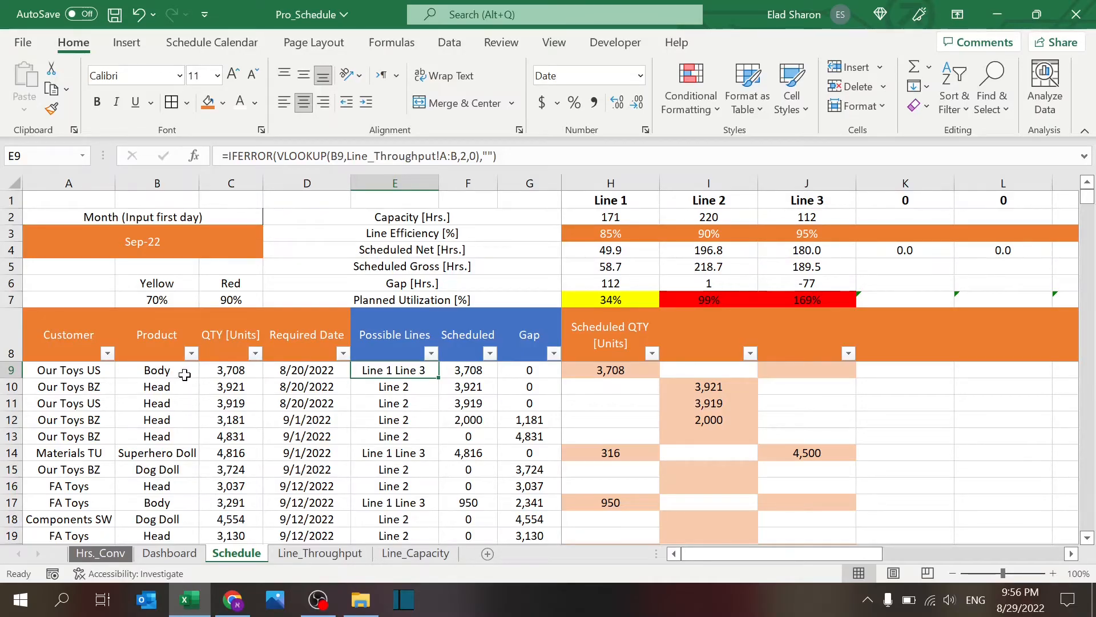
left_click(468, 369)
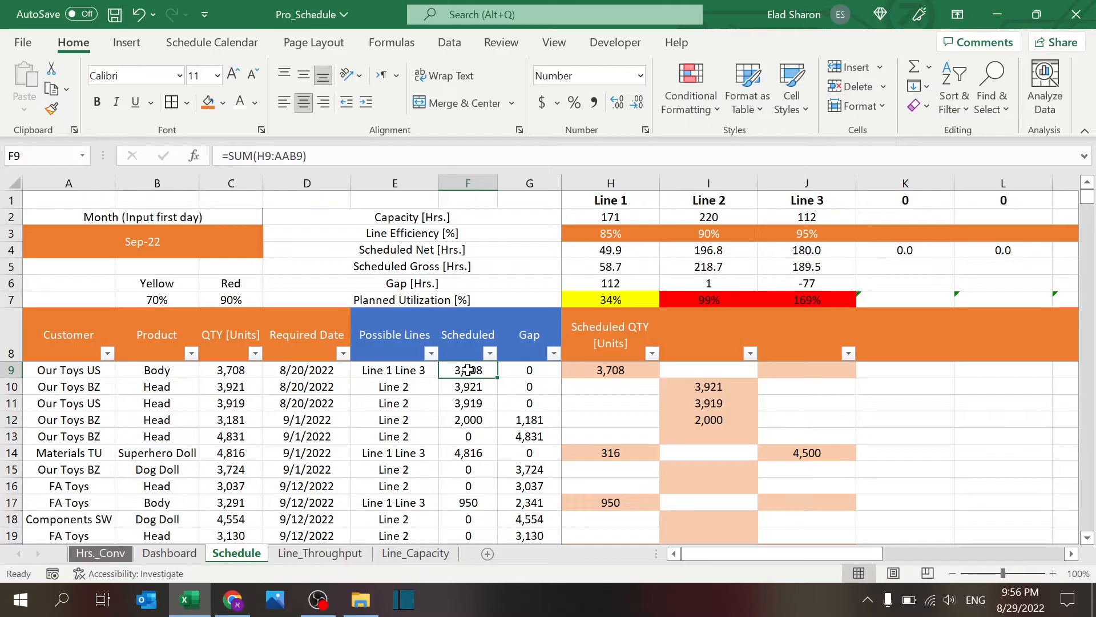
key("F2")
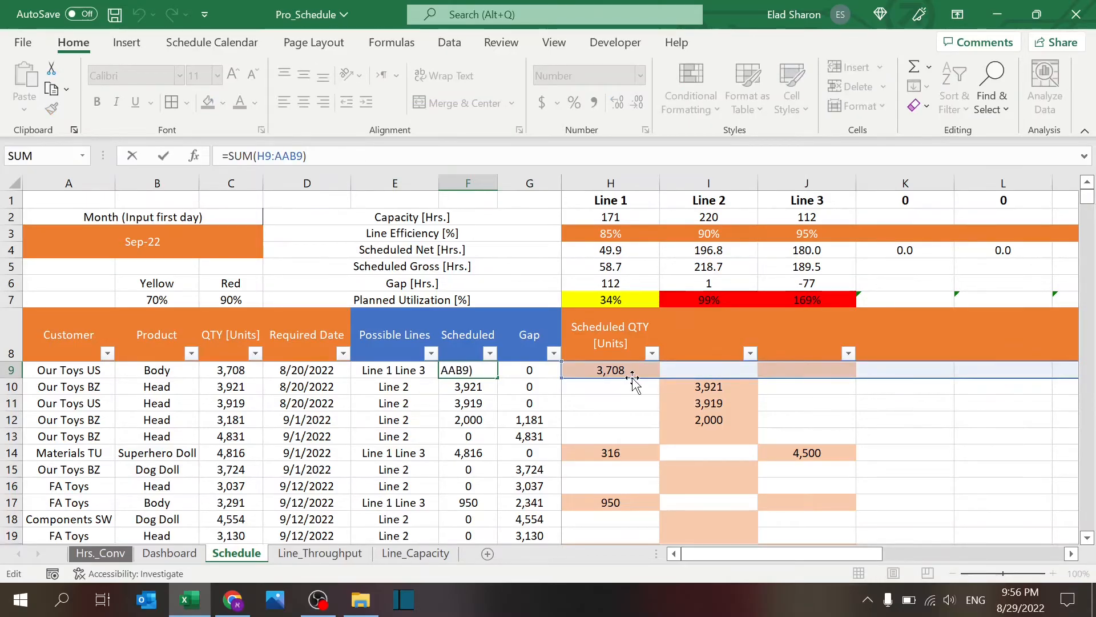
key("Escape")
left_click(530, 369)
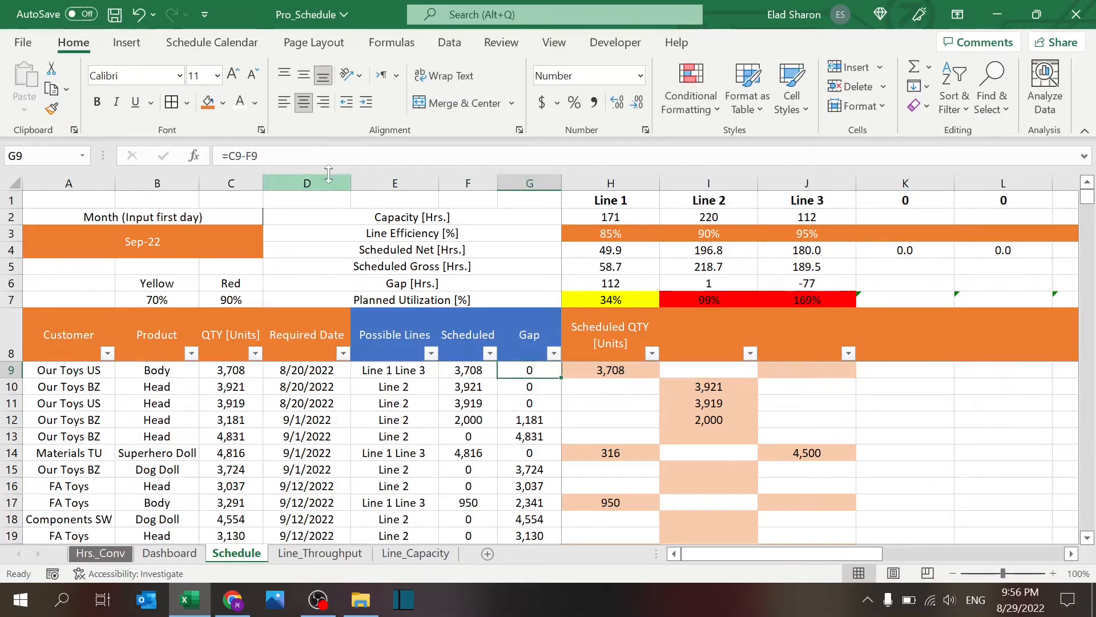
key("F2")
key("Escape")
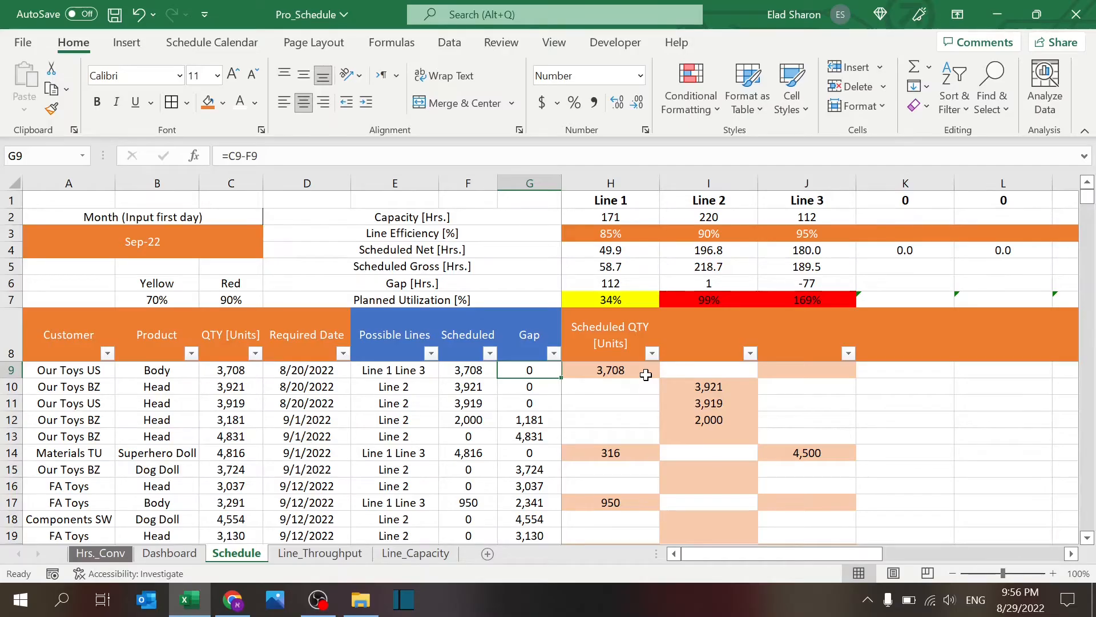
Step: Compare shaded and unshaded Line 1–3 quantity cells against each order's possible lines
left_click(639, 370)
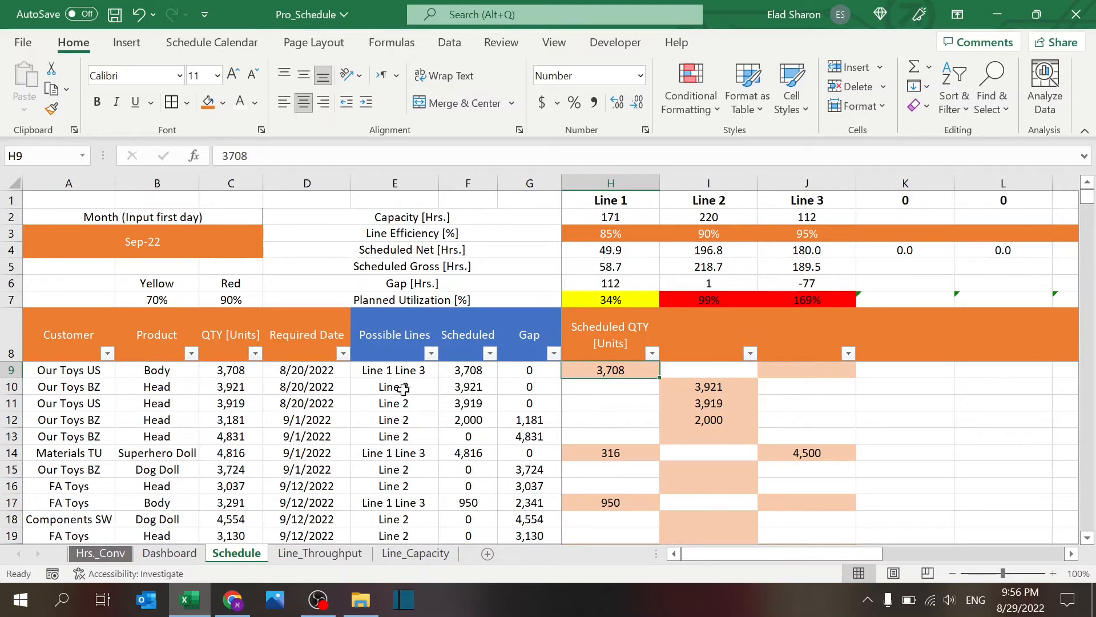
left_click(411, 367)
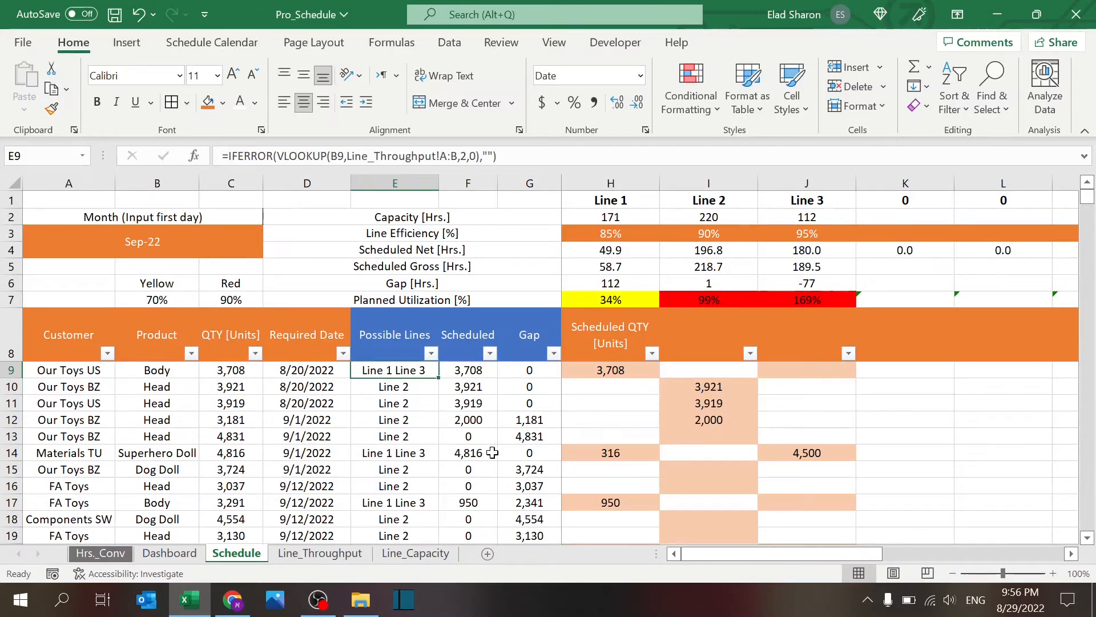
left_click(635, 385)
left_click(792, 384)
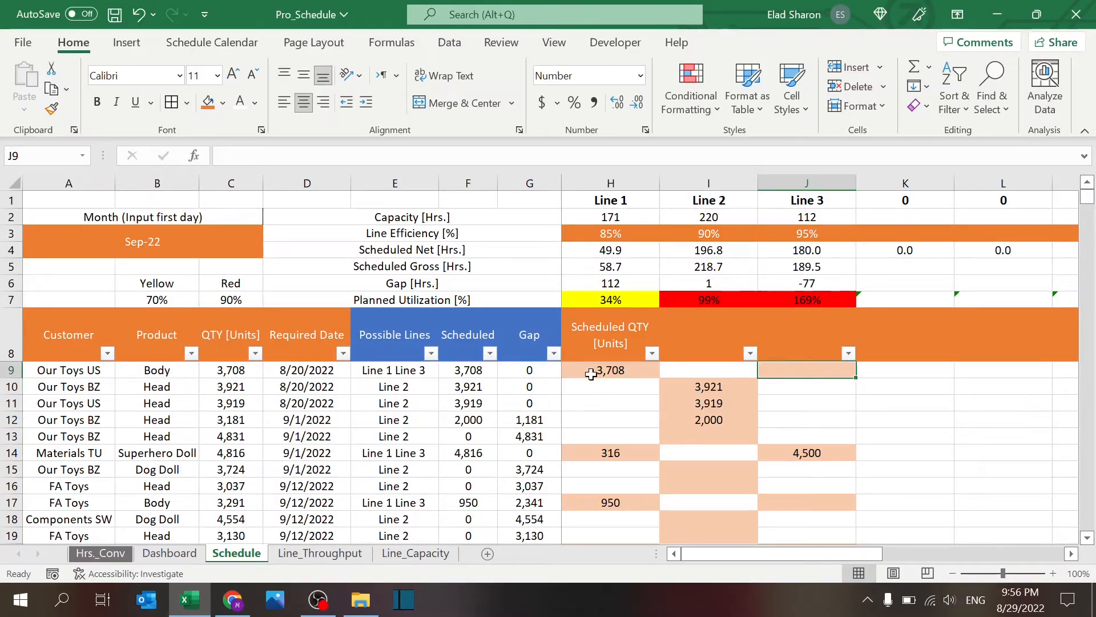
left_click(710, 364)
left_click(623, 389)
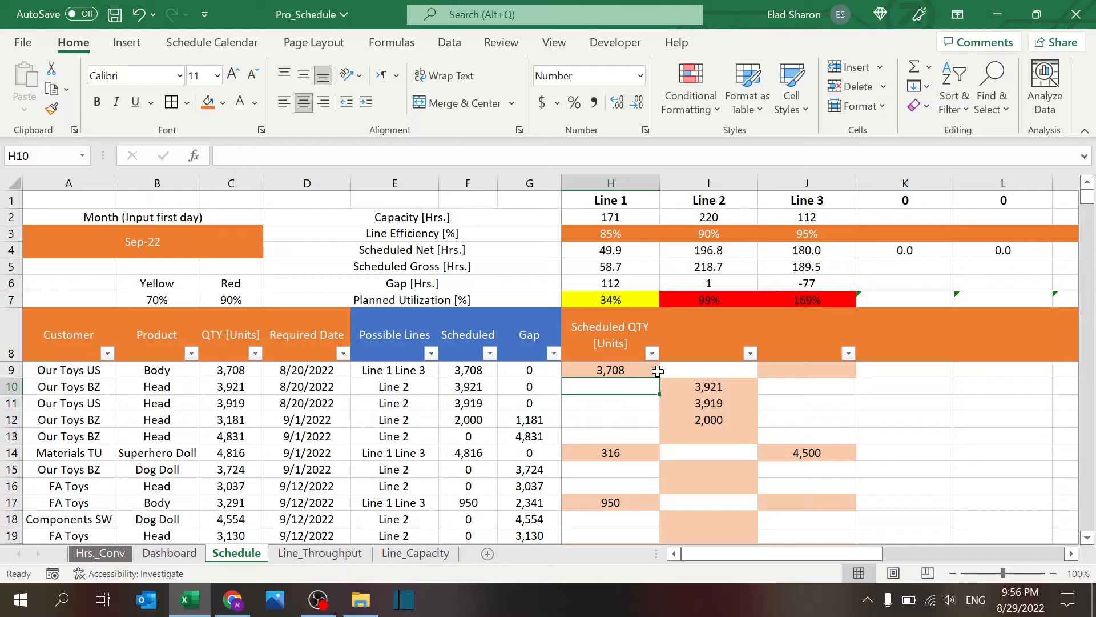
left_click(612, 370)
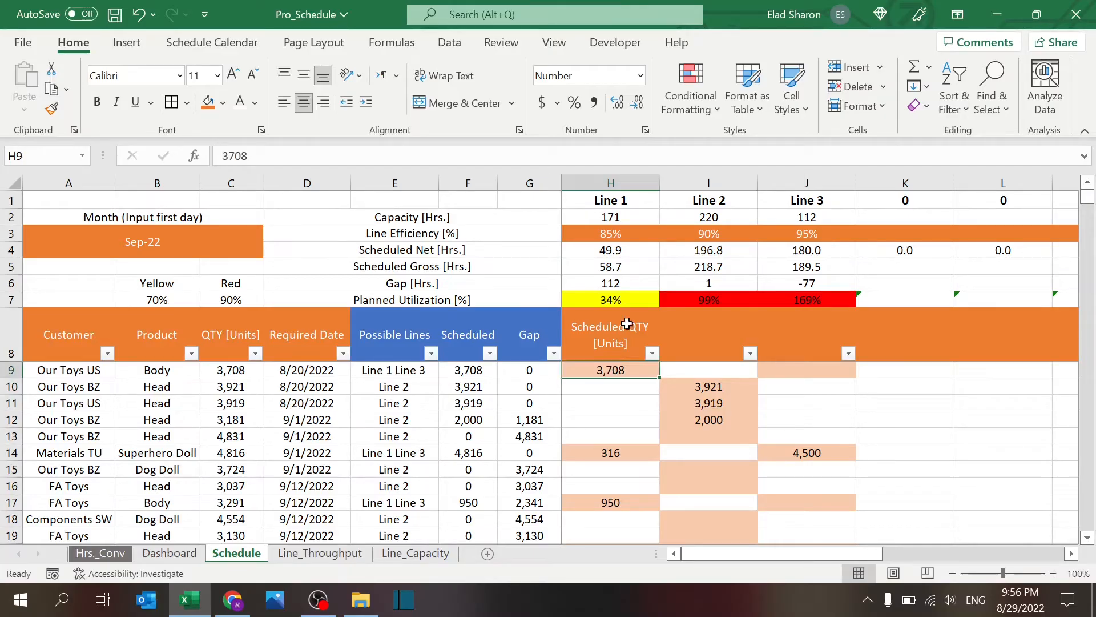
Step: Bring up the Conditional Formatting Rules Manager and select the line-matching formula rule
left_click(700, 110)
left_click(728, 395)
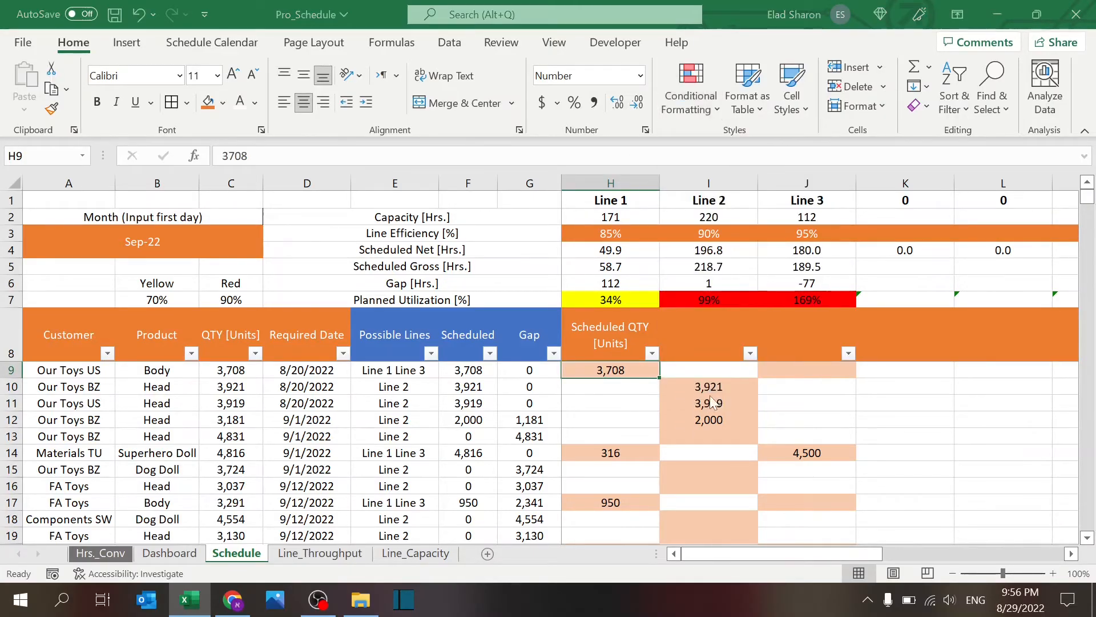
left_click(213, 156)
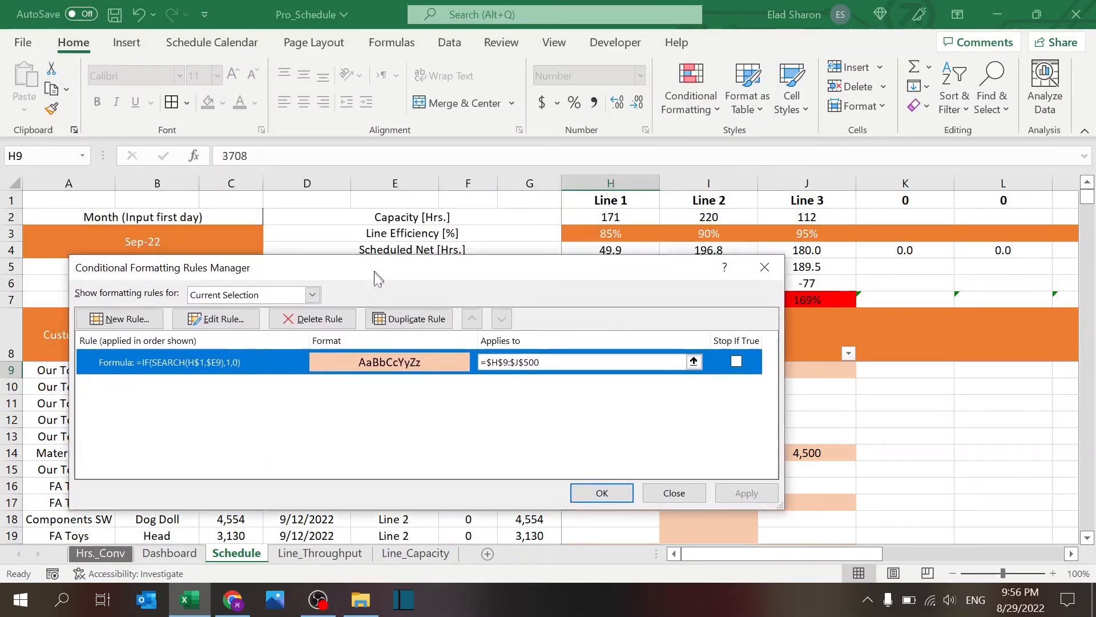
Step: View the line-matching shading rule's formula in Edit Rule and cancel without changes
left_click_drag(356, 62, 490, 366)
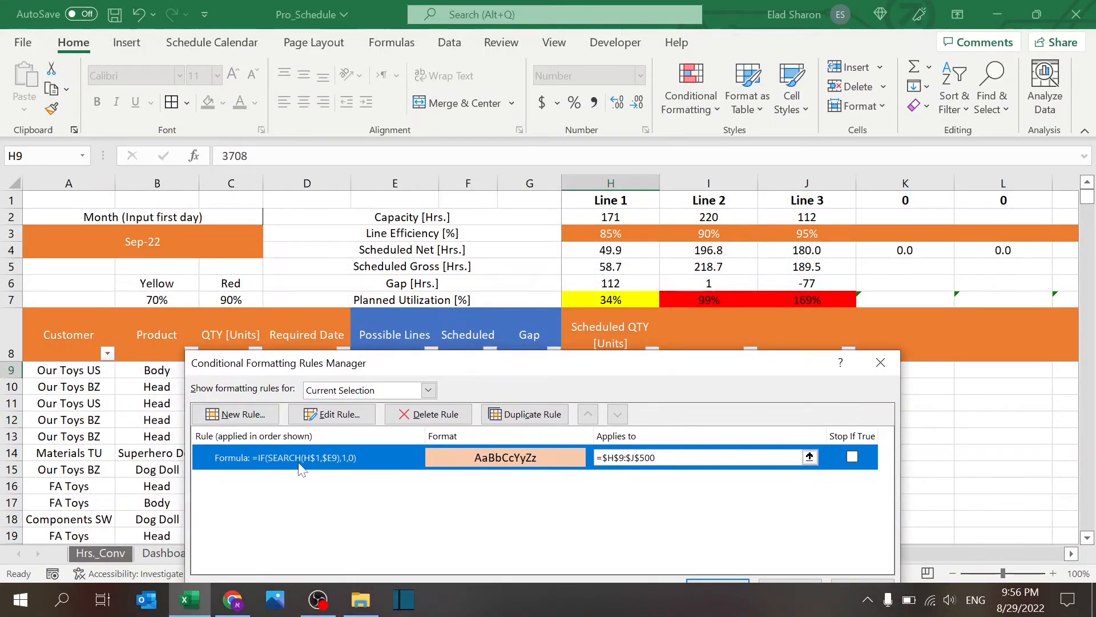
left_click(331, 414)
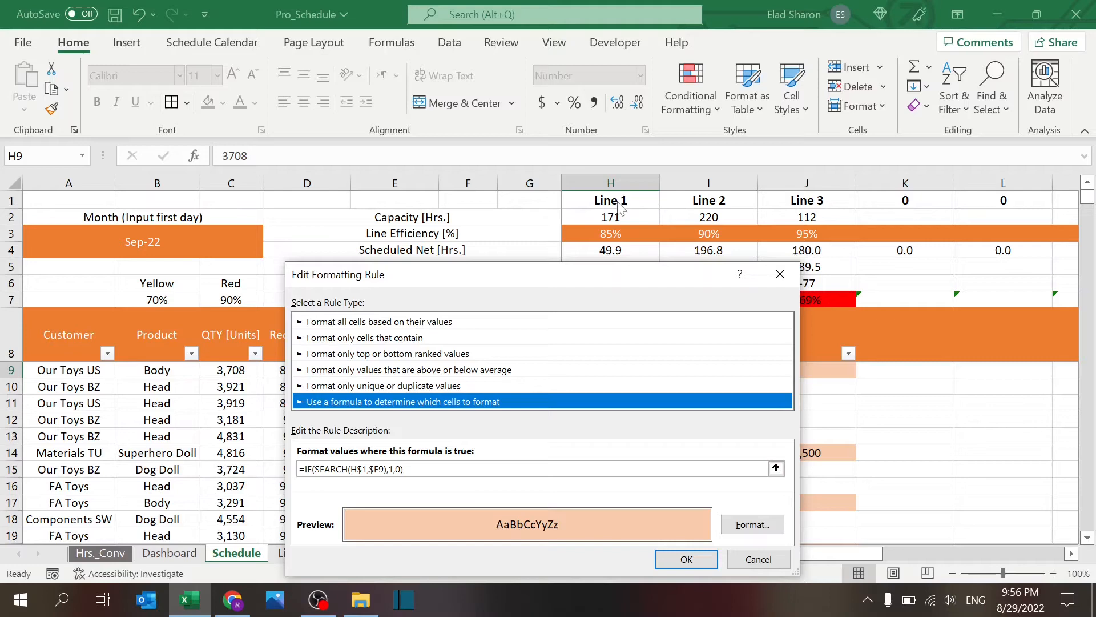
left_click_drag(573, 285, 817, 210)
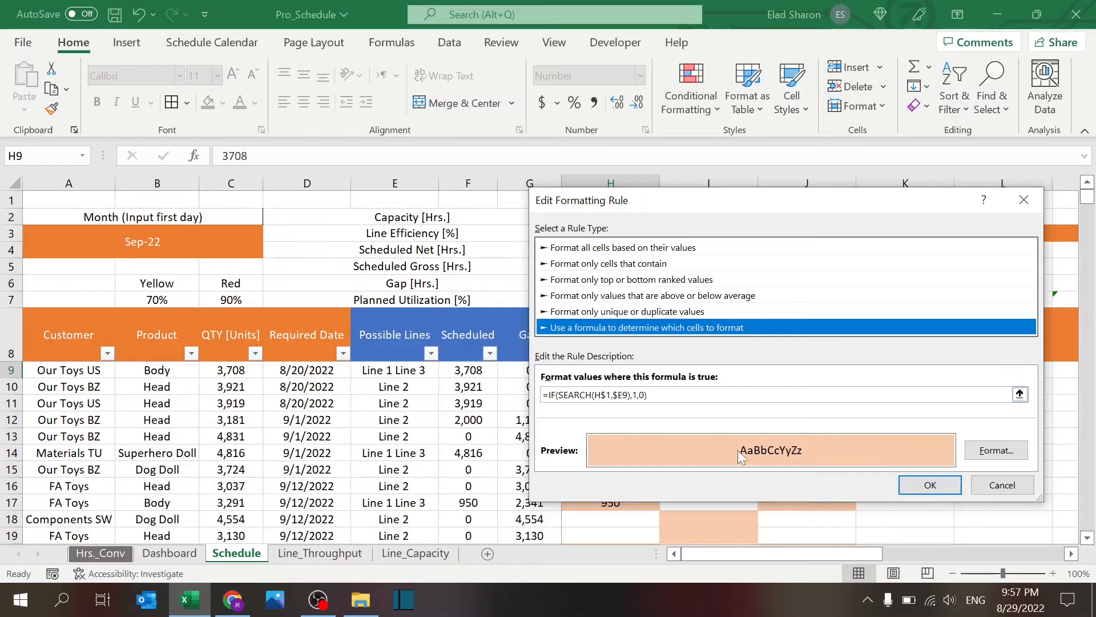
left_click(995, 490)
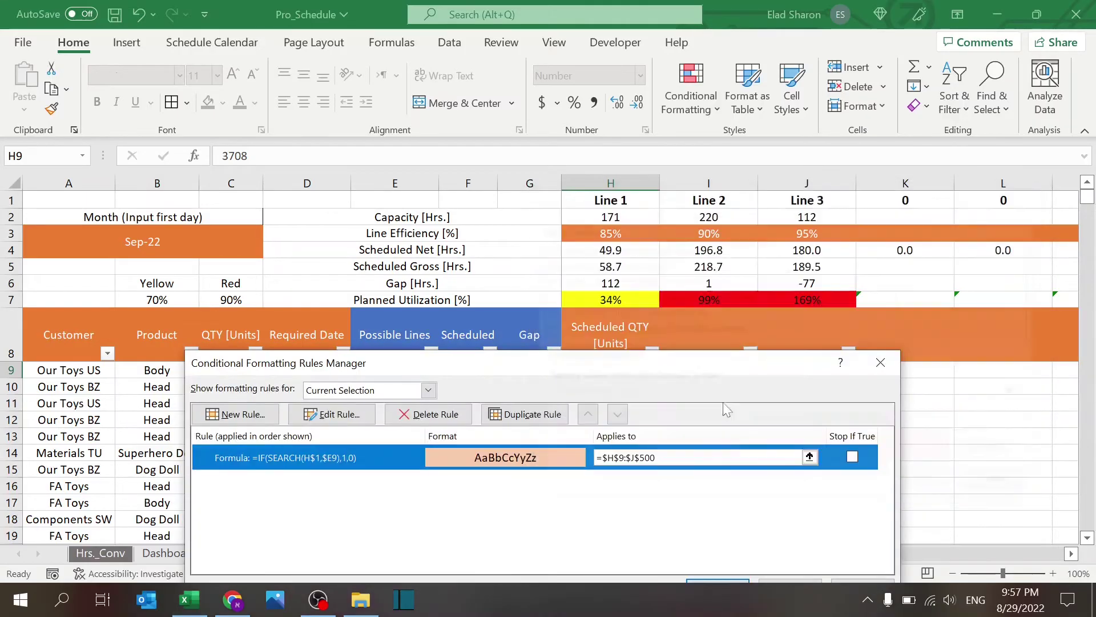
Step: Close the rules manager and trace the Line 1–3 header cells to the Line_Throughput and Line_Capacity sheets
left_click(882, 366)
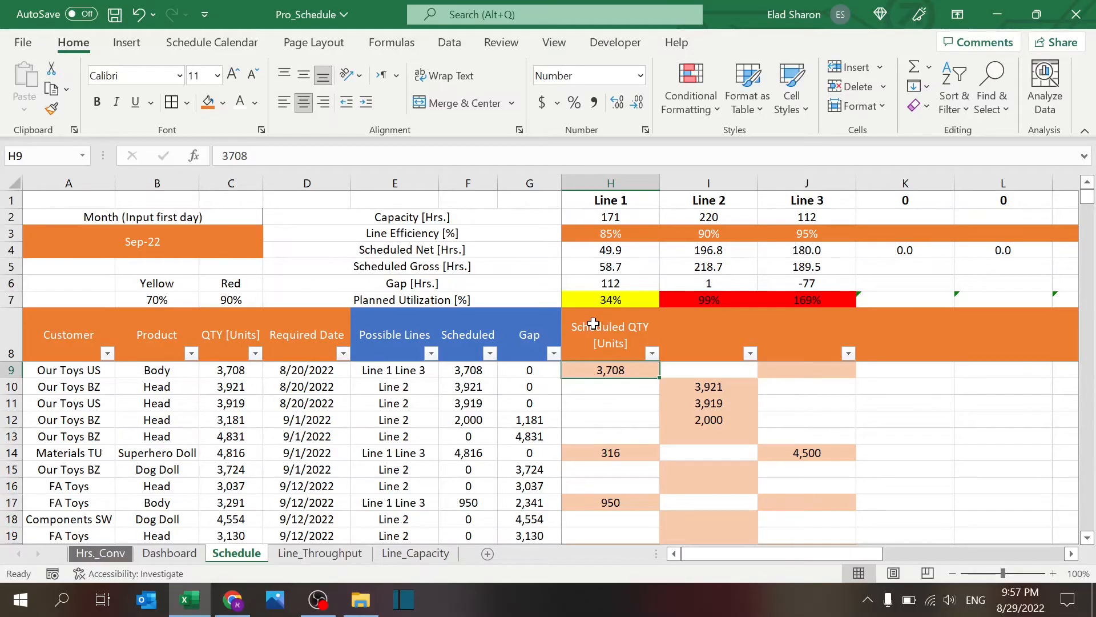
left_click(610, 199)
left_click(709, 205)
left_click(786, 208)
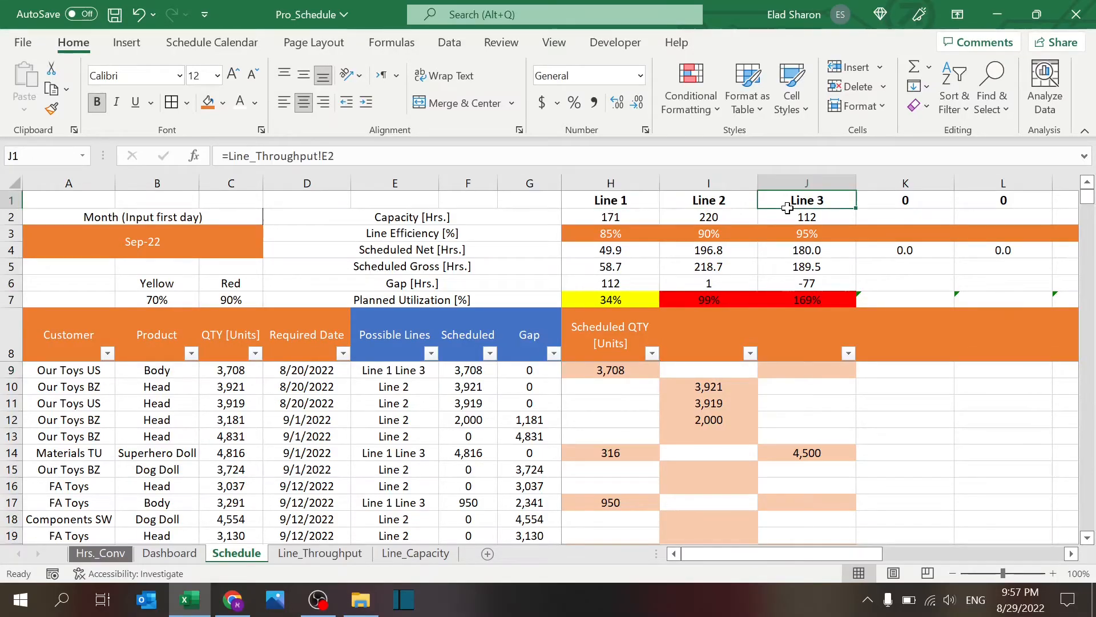
left_click(352, 554)
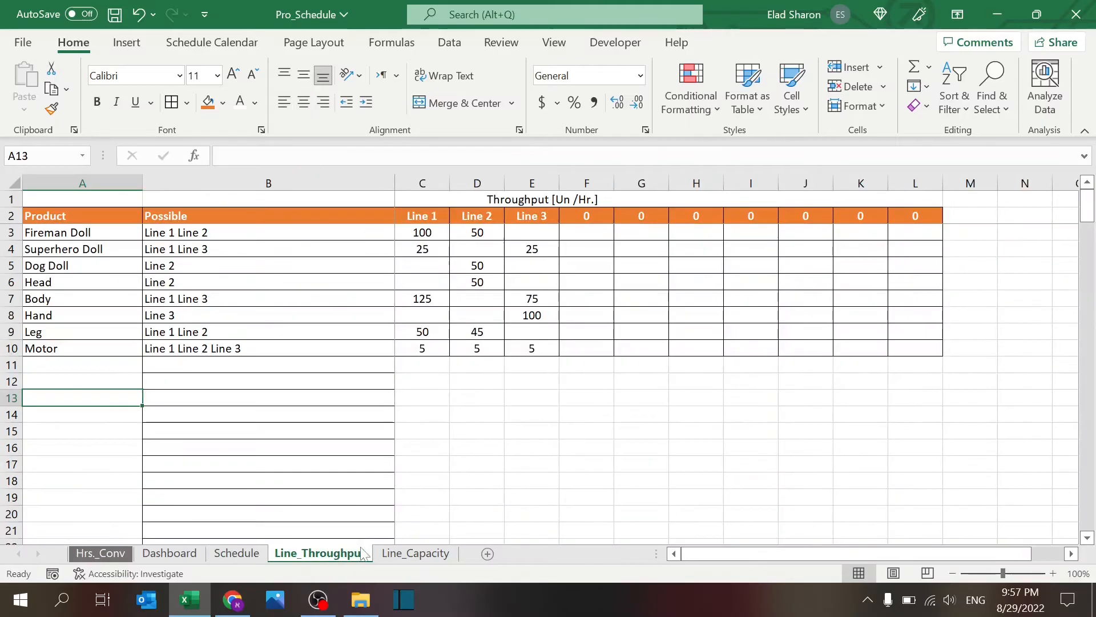
left_click(402, 553)
left_click(226, 553)
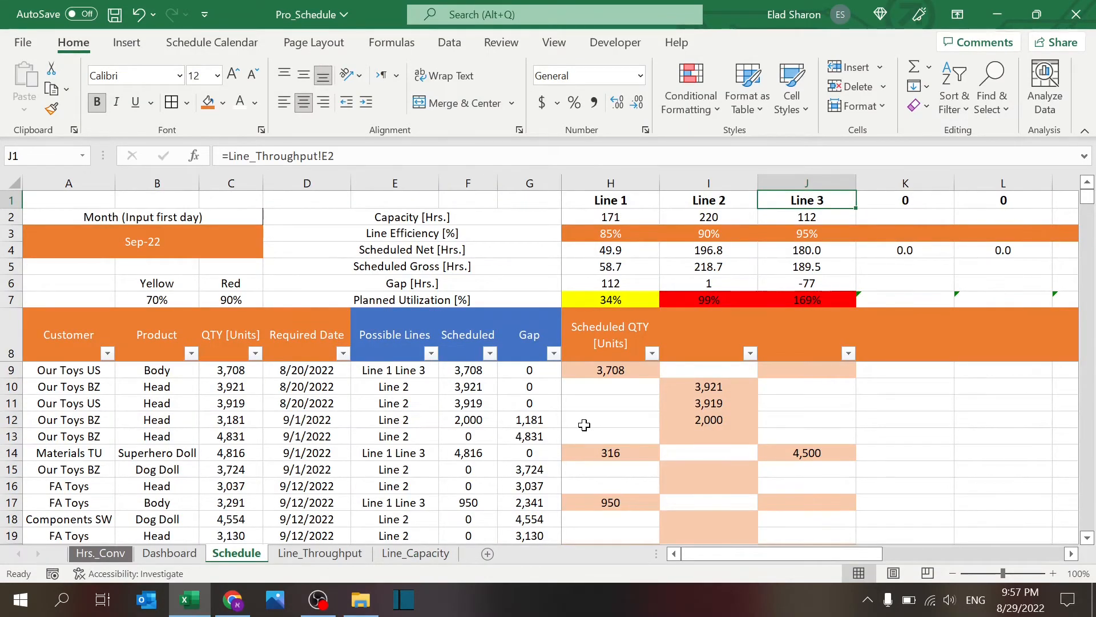
Step: Trace H2's capacity lookup to the Sep-22 totals on Line_Capacity, then inspect H3 efficiency and H4 net hours
left_click(613, 216)
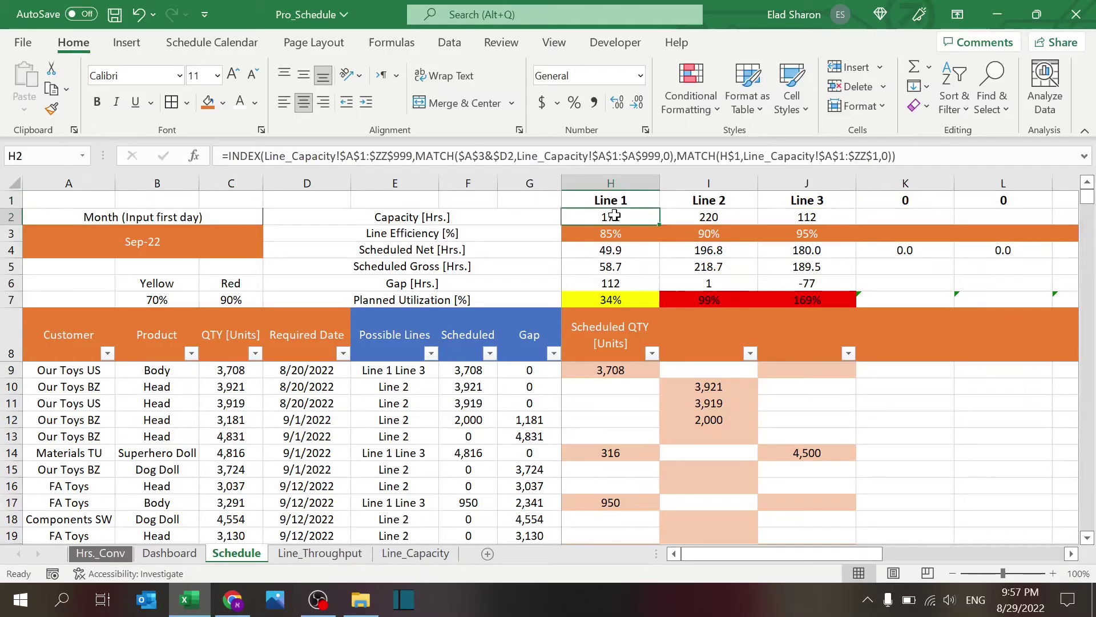
left_click(415, 552)
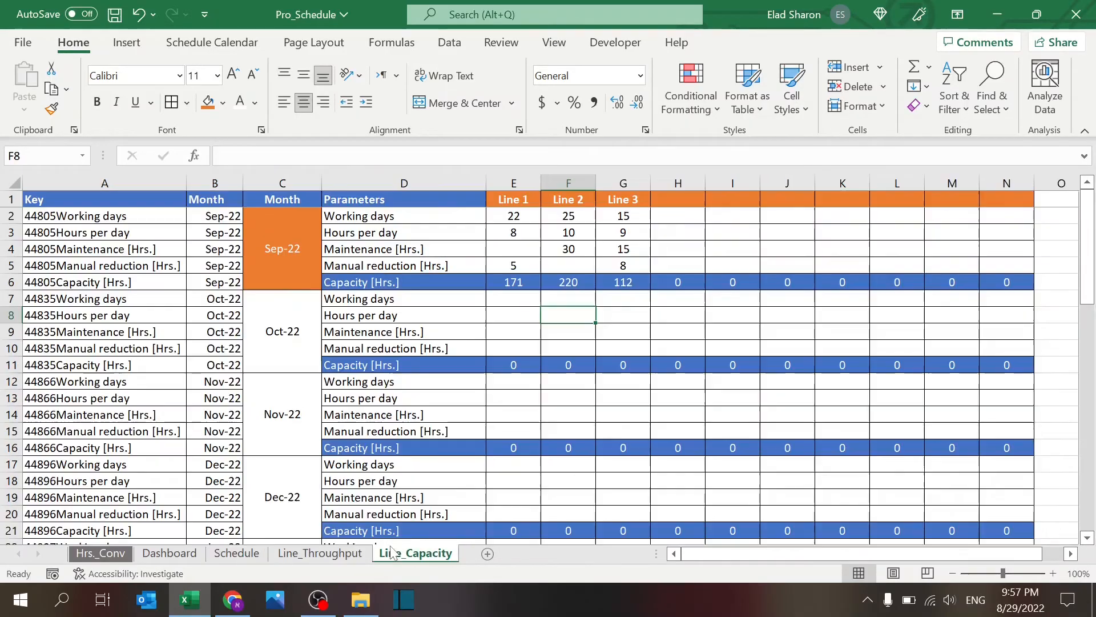
left_click_drag(511, 282, 634, 287)
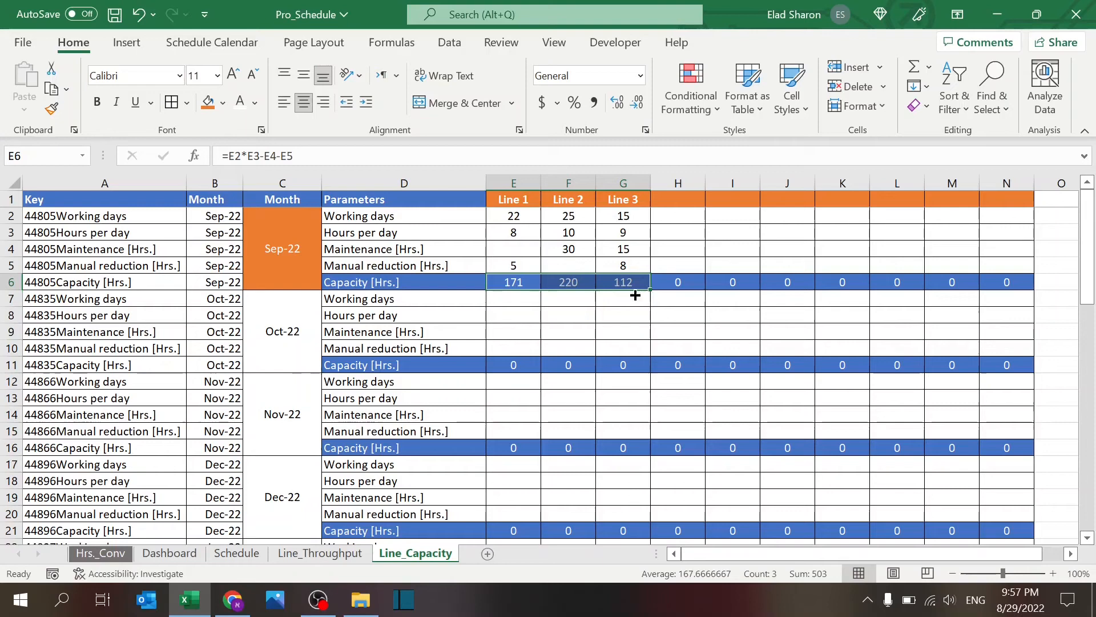
left_click(514, 365)
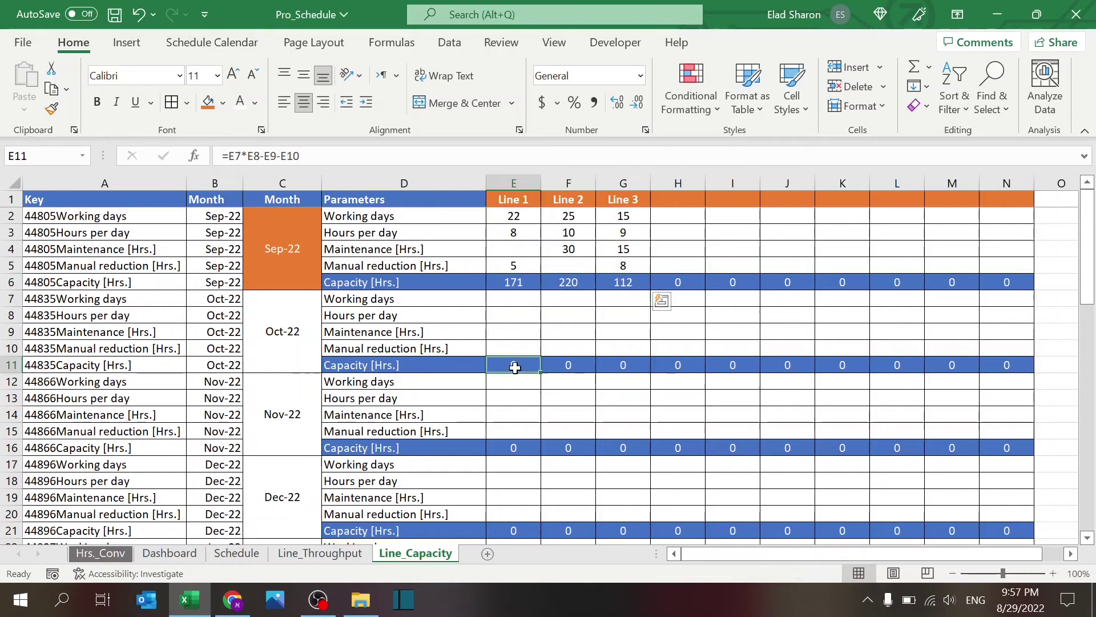
left_click(237, 552)
left_click(643, 232)
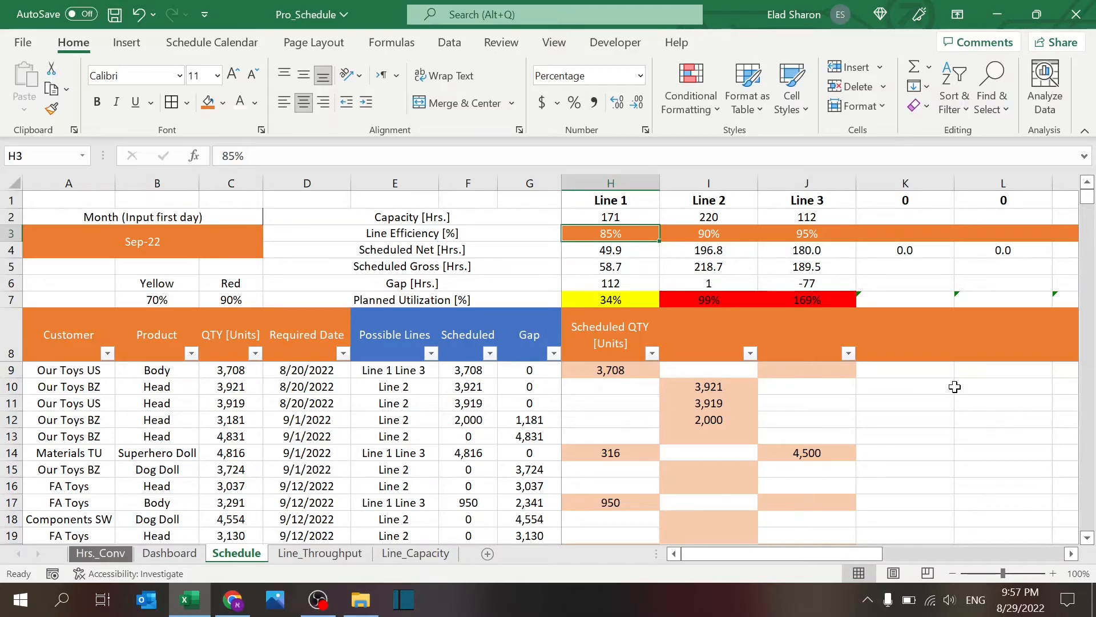
left_click(619, 251)
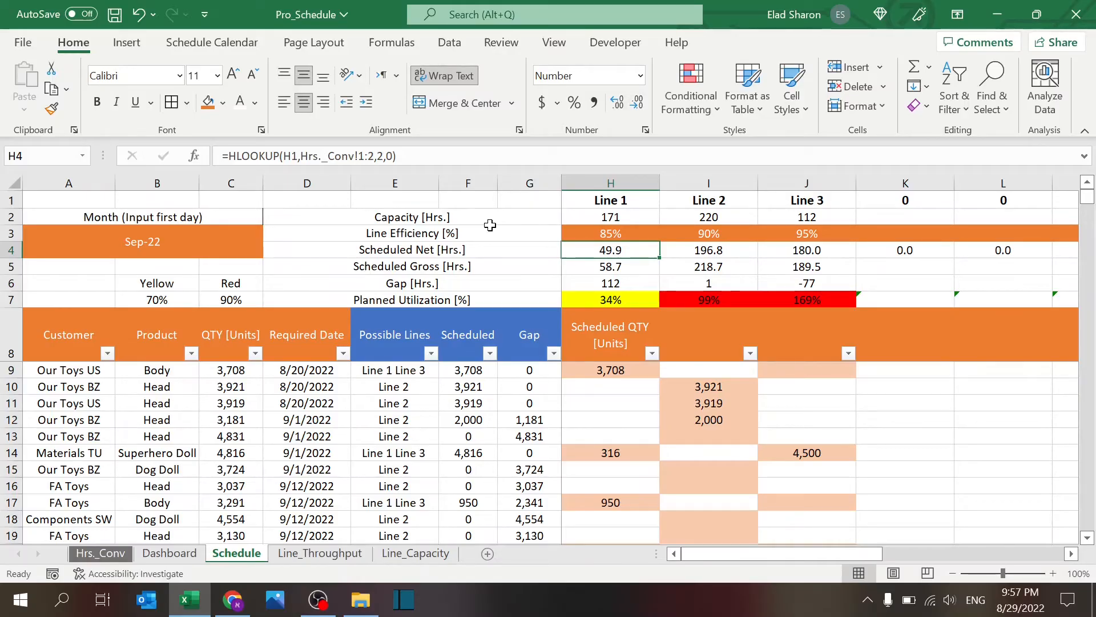
left_click(101, 553)
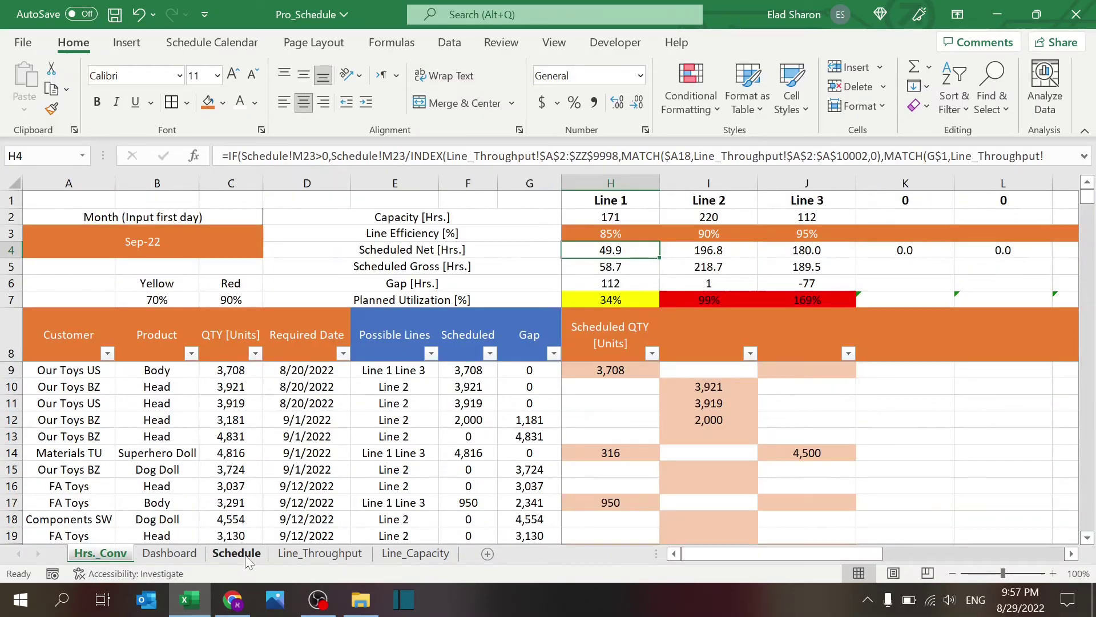
Step: Back on Schedule, inspect Line 1's scheduled gross hours (H5) and gap (H6) formulas unchanged
left_click(236, 553)
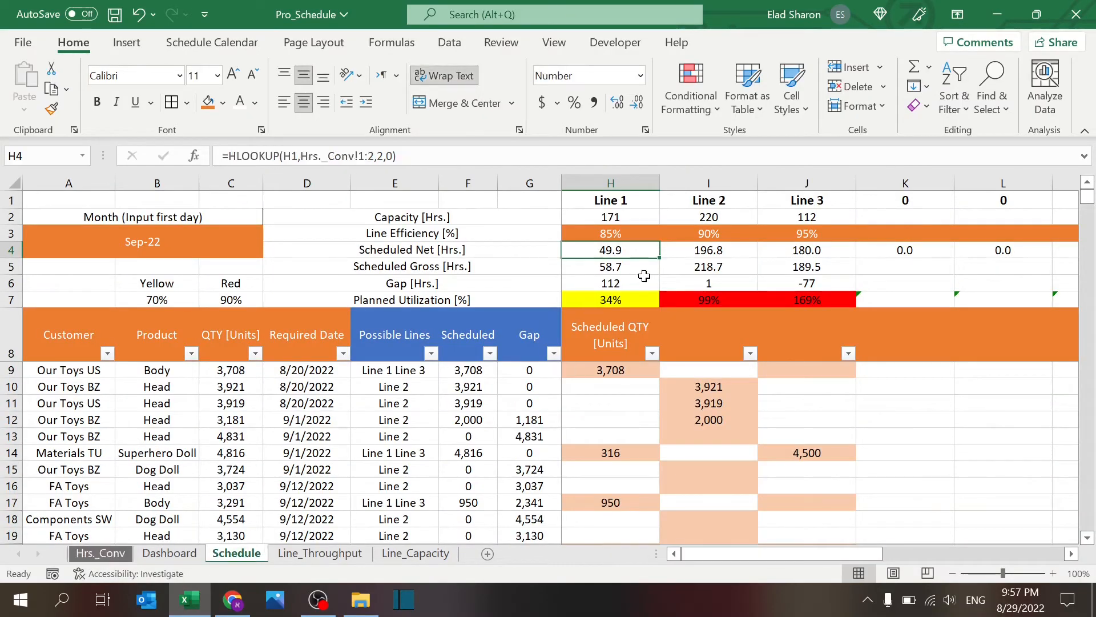
left_click(642, 278)
left_click(615, 267)
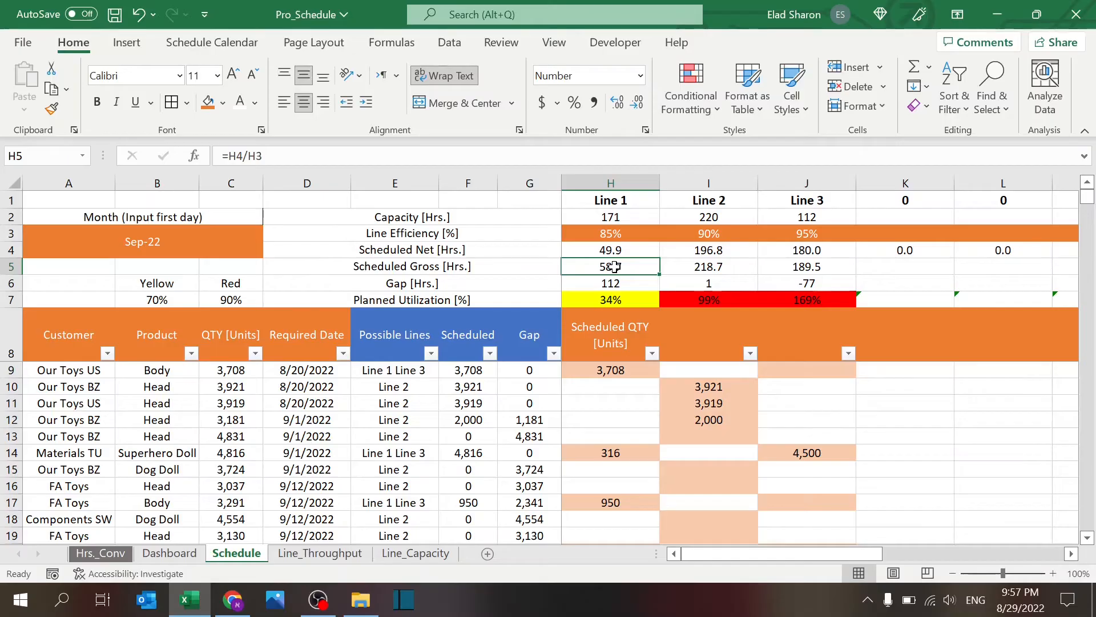
key("F2")
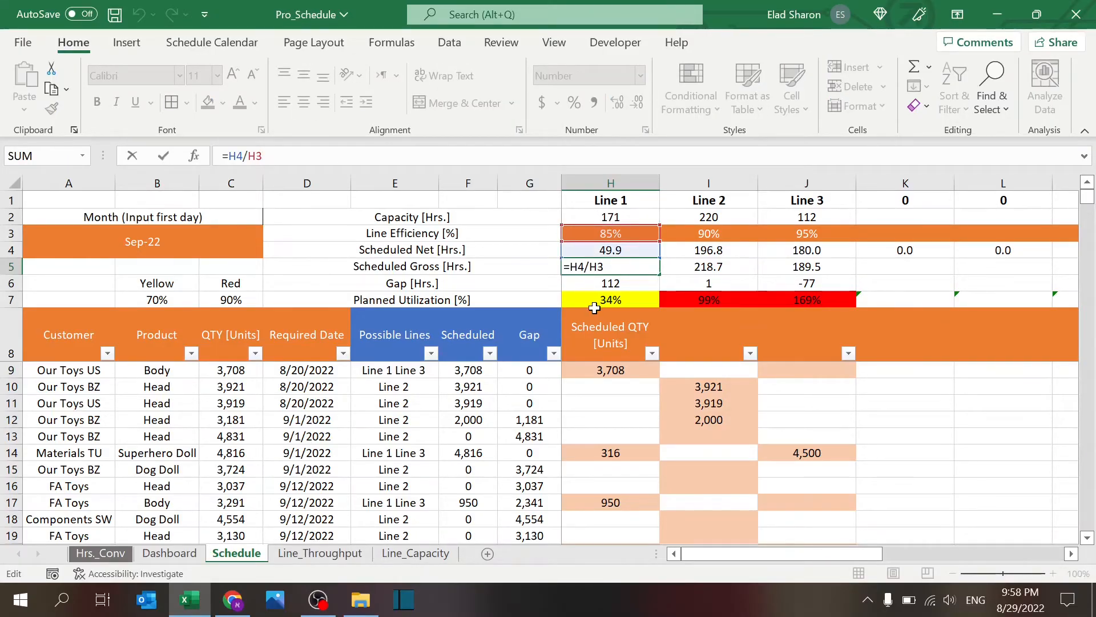
key("Escape")
left_click(634, 282)
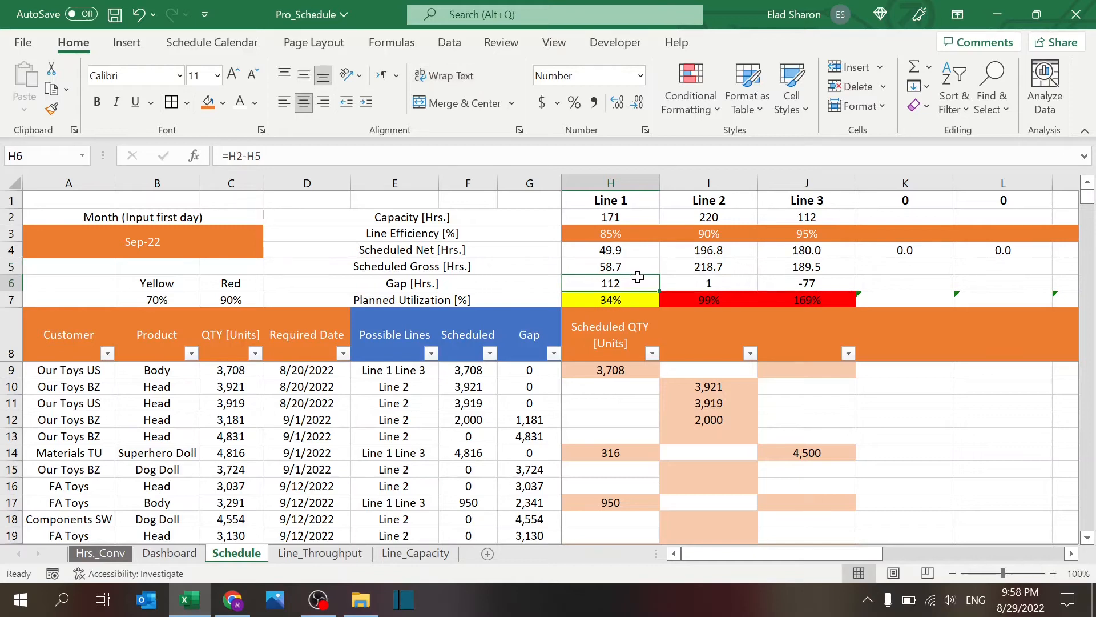
key("F2")
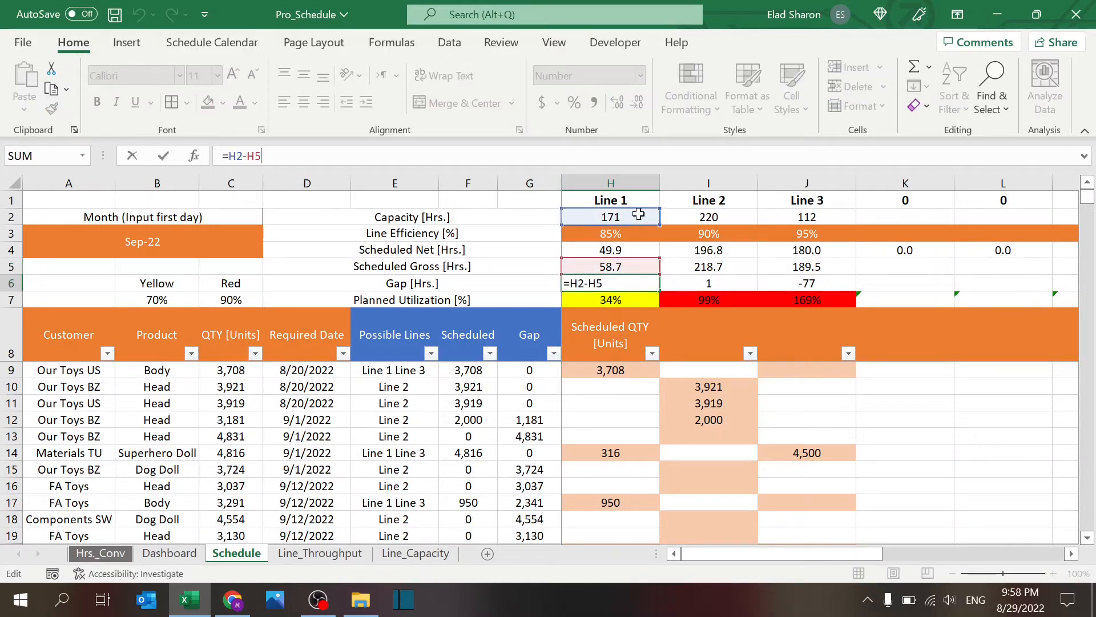
key("Escape")
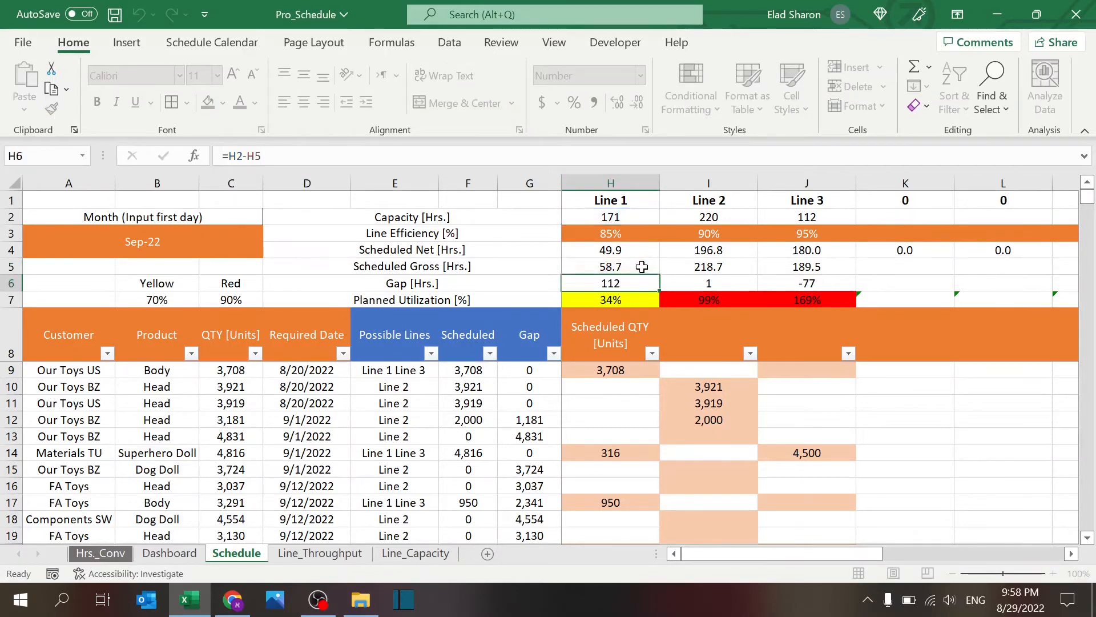
Step: Inspect the H7 planned utilization formula giving 34% and compare Line 1 and Line 2 utilization cells
left_click(625, 300)
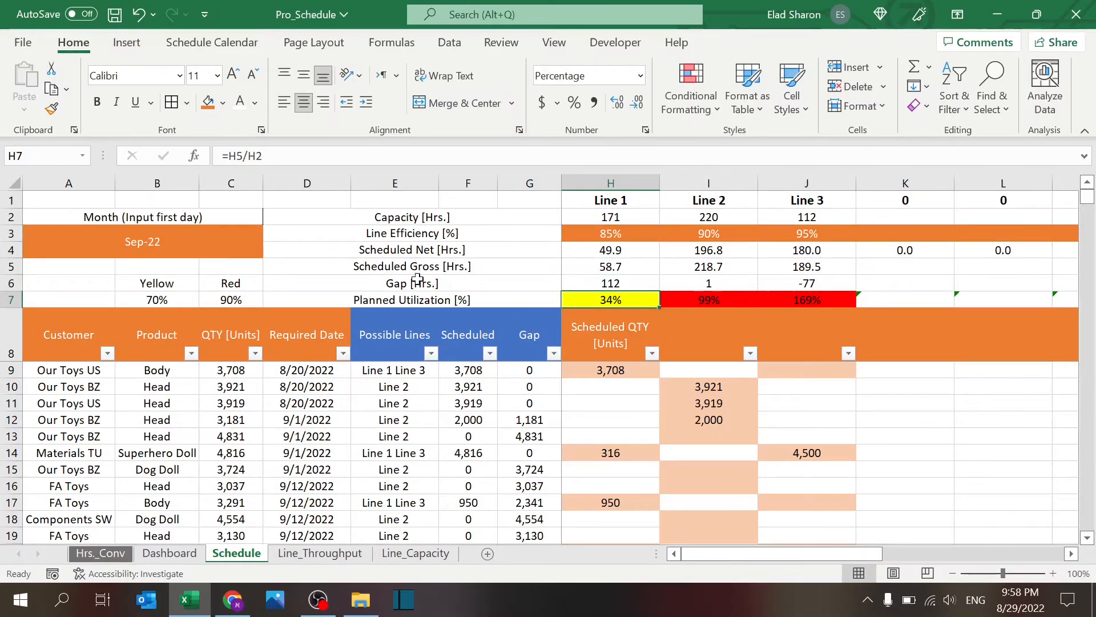
key("F2")
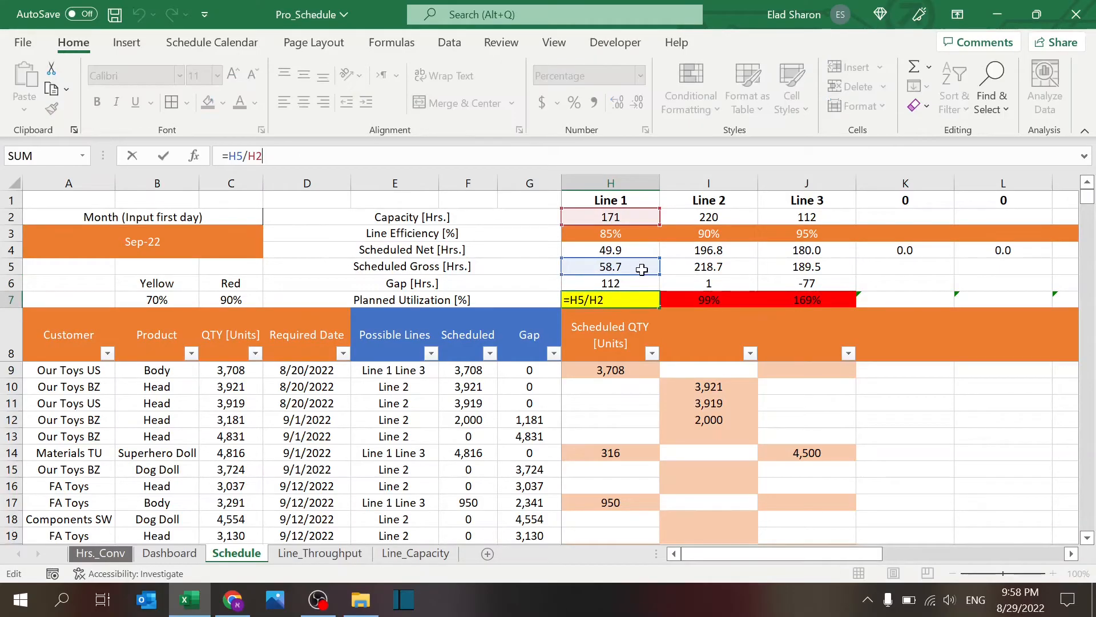
key("Escape")
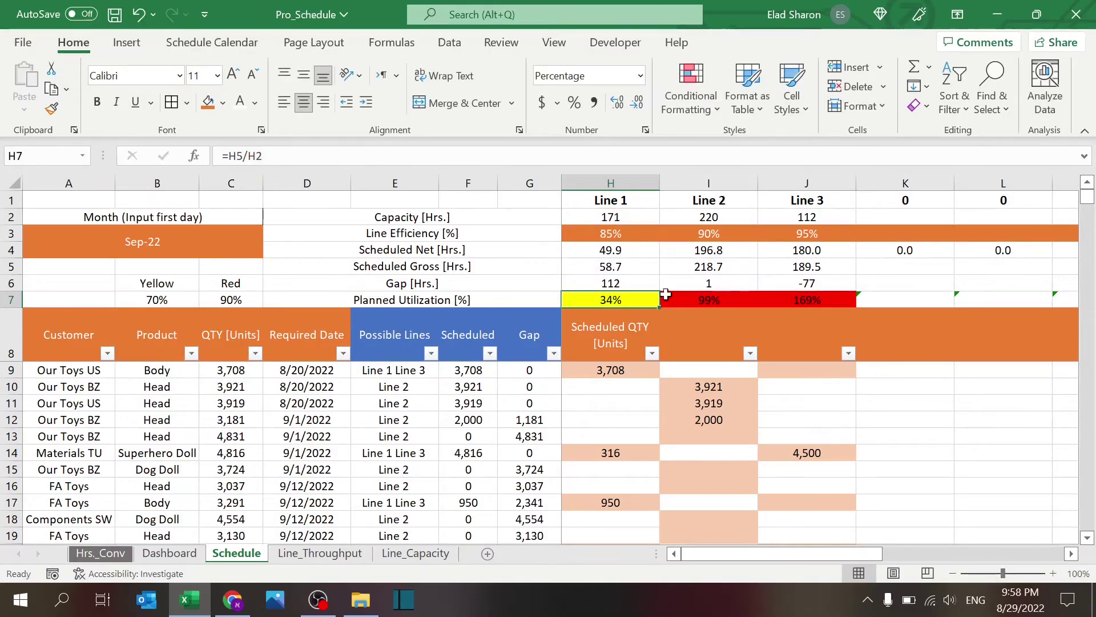
left_click_drag(701, 298, 641, 294)
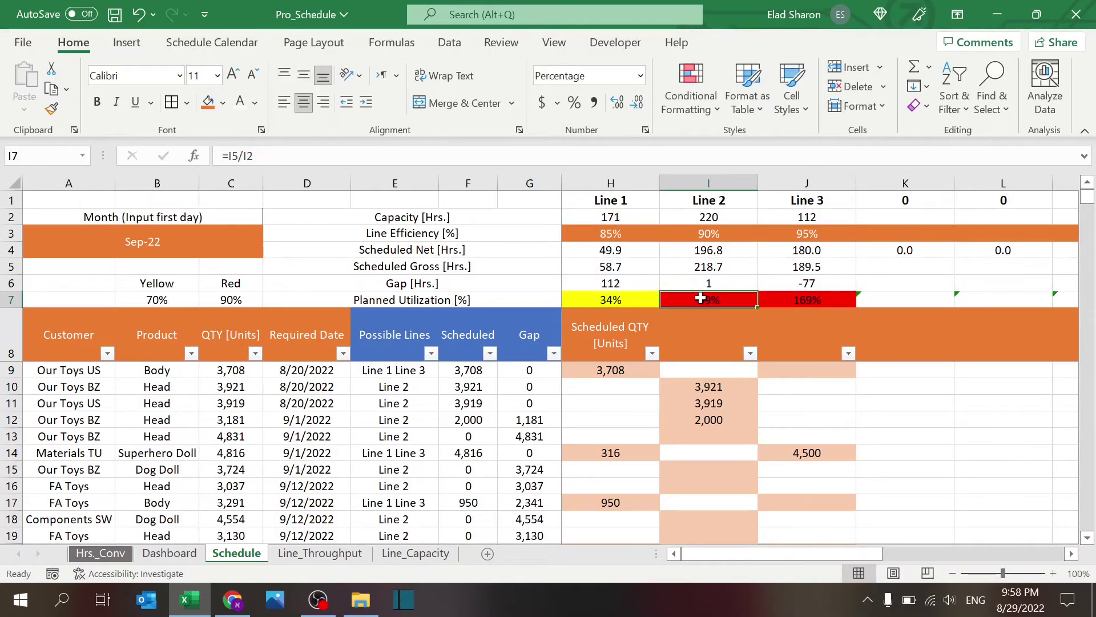
left_click(641, 293)
left_click(719, 298)
left_click_drag(176, 297, 244, 291)
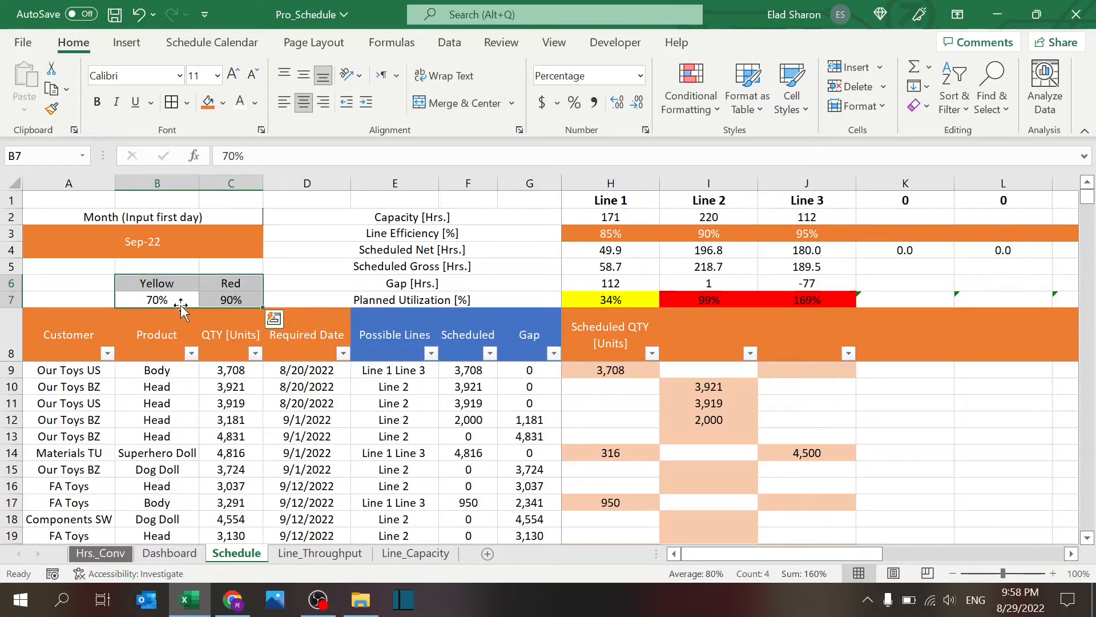
left_click(178, 296)
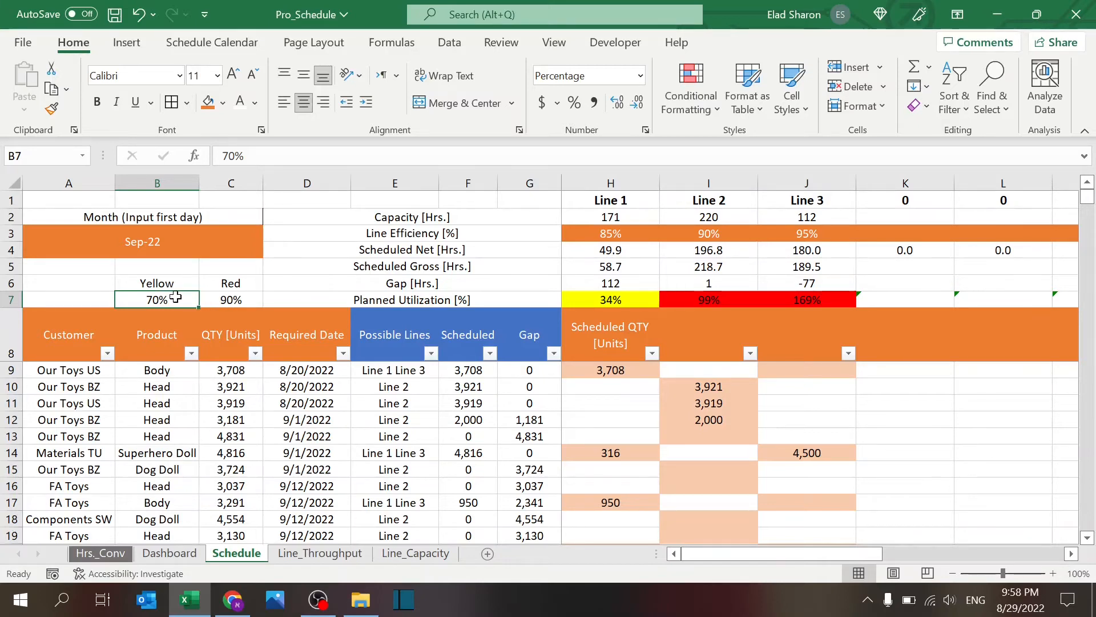
type("30")
key("Return")
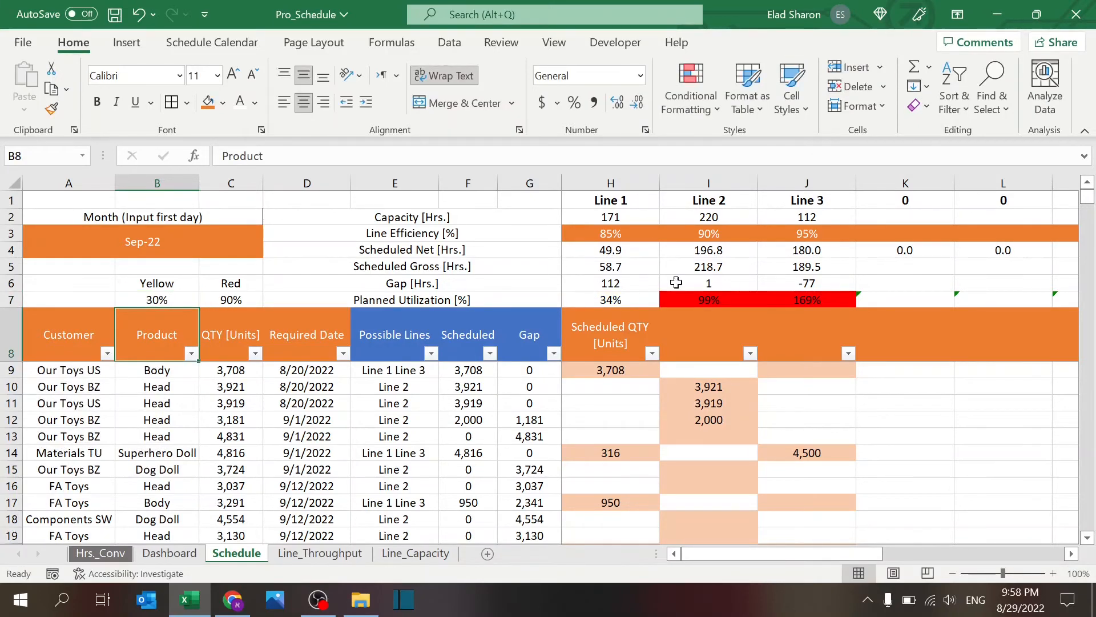
key("ctrl+z")
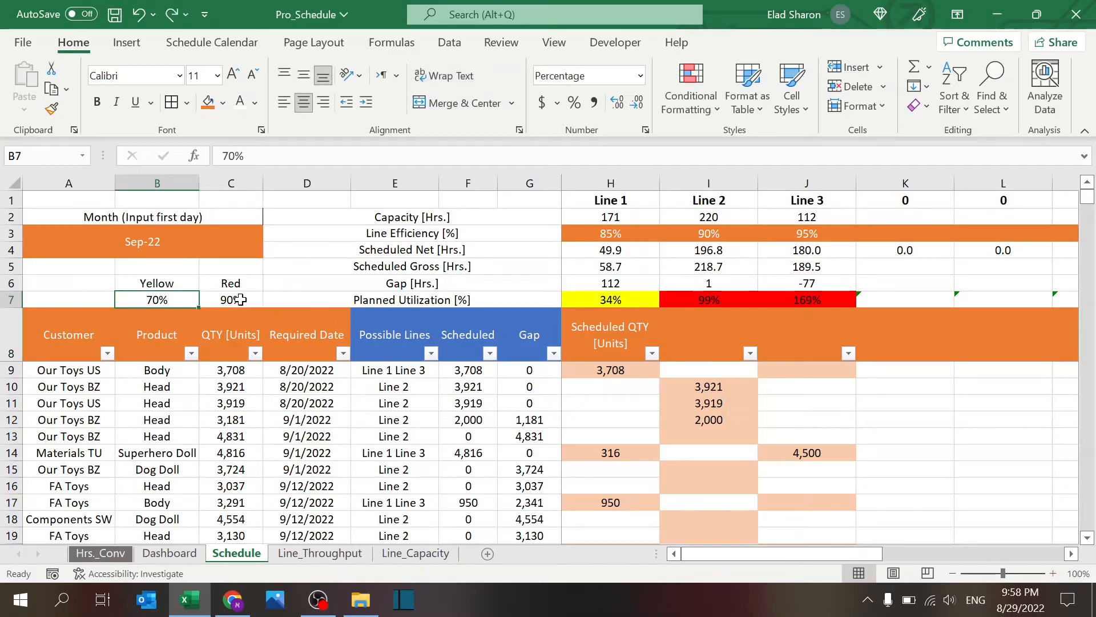
left_click(240, 300)
type("99")
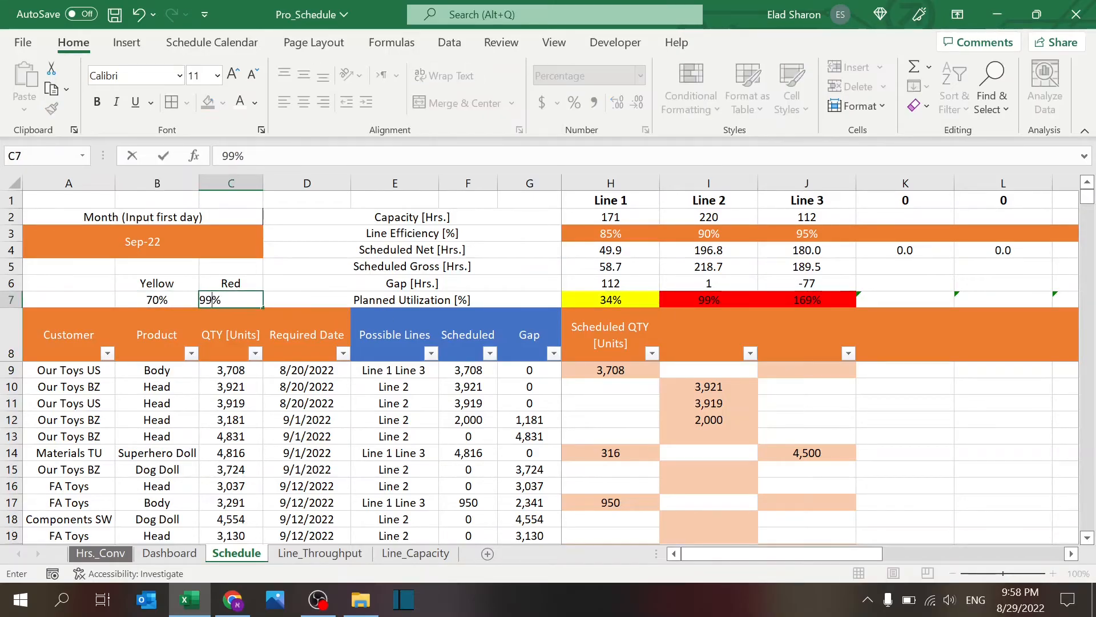
key("Return")
left_click(240, 298)
double_click(240, 298)
type(".9")
key("Return")
left_click(241, 299)
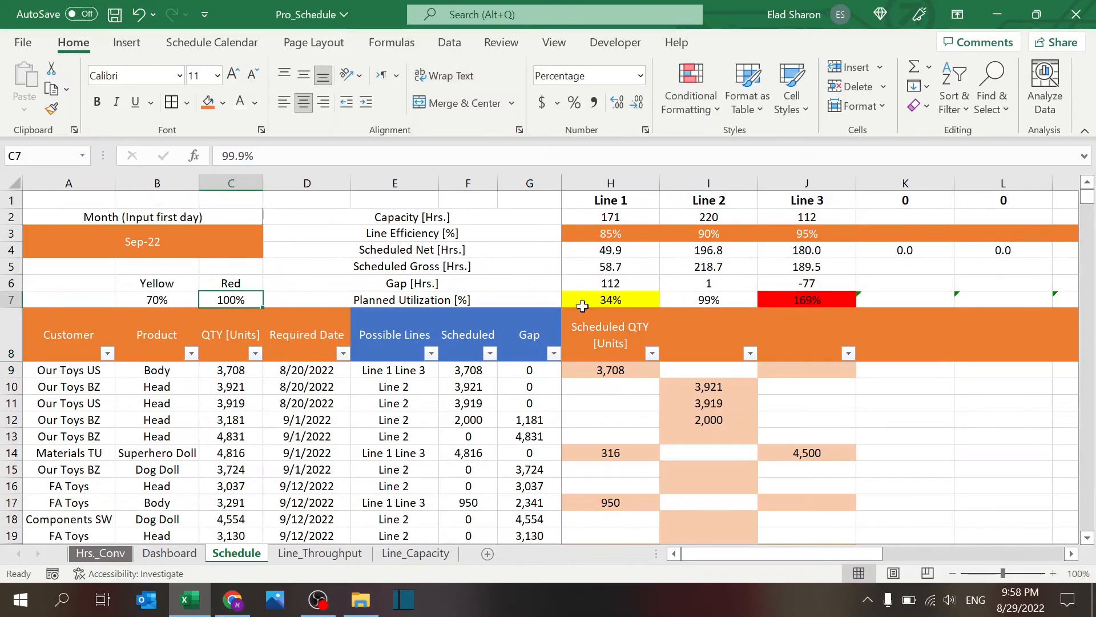
type("90")
key("ctrl+Return")
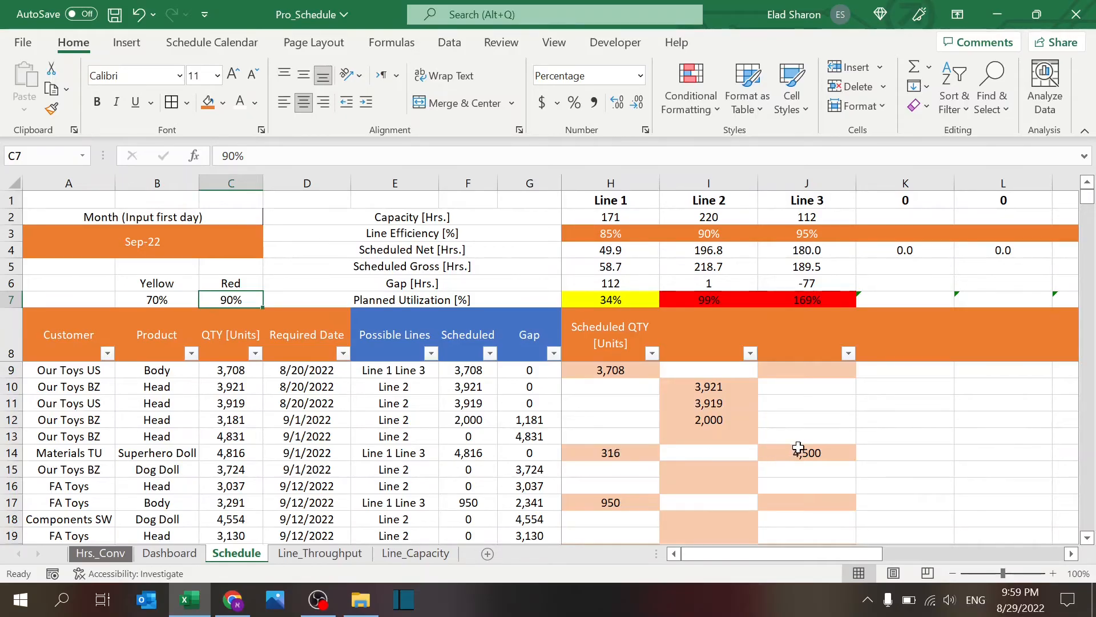
Step: Enter 2,500 units on Line 3 (J14) and 2,316 on Line 1 (H14) for the Superhero Doll order
left_click(801, 452)
key("F2")
key("Left")
key("Left")
key("BackSpace")
type("0")
key("Return")
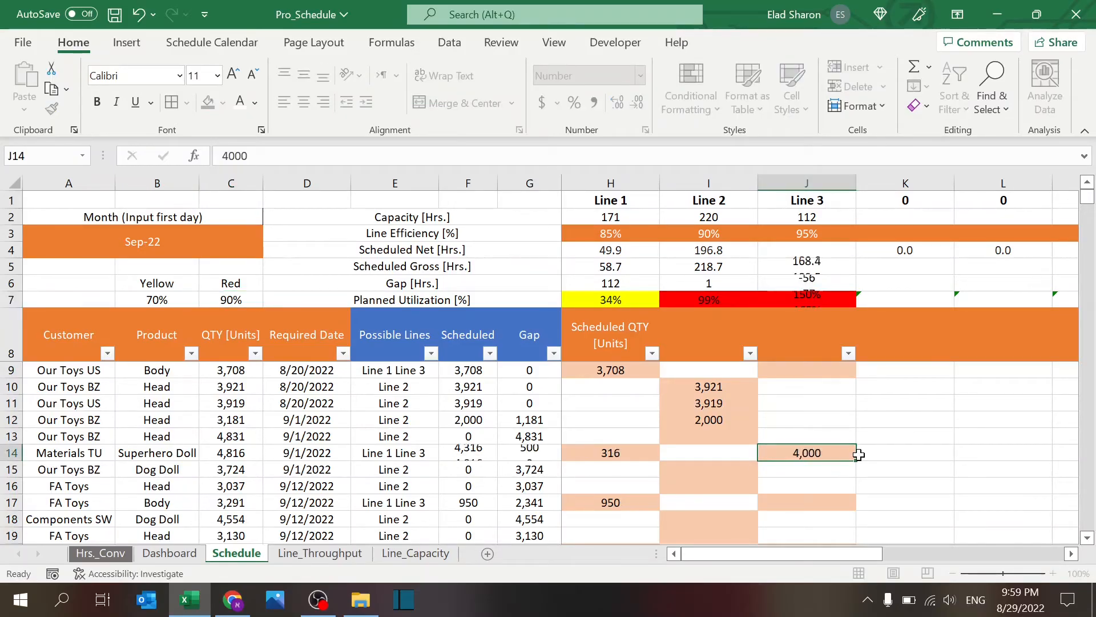
type("2500")
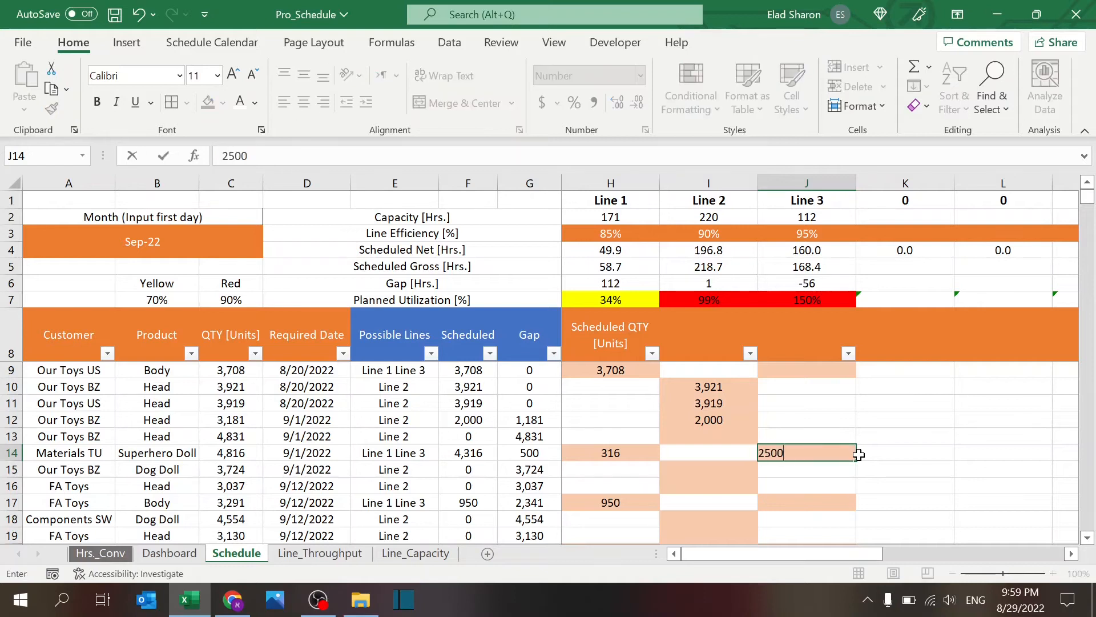
key("Return")
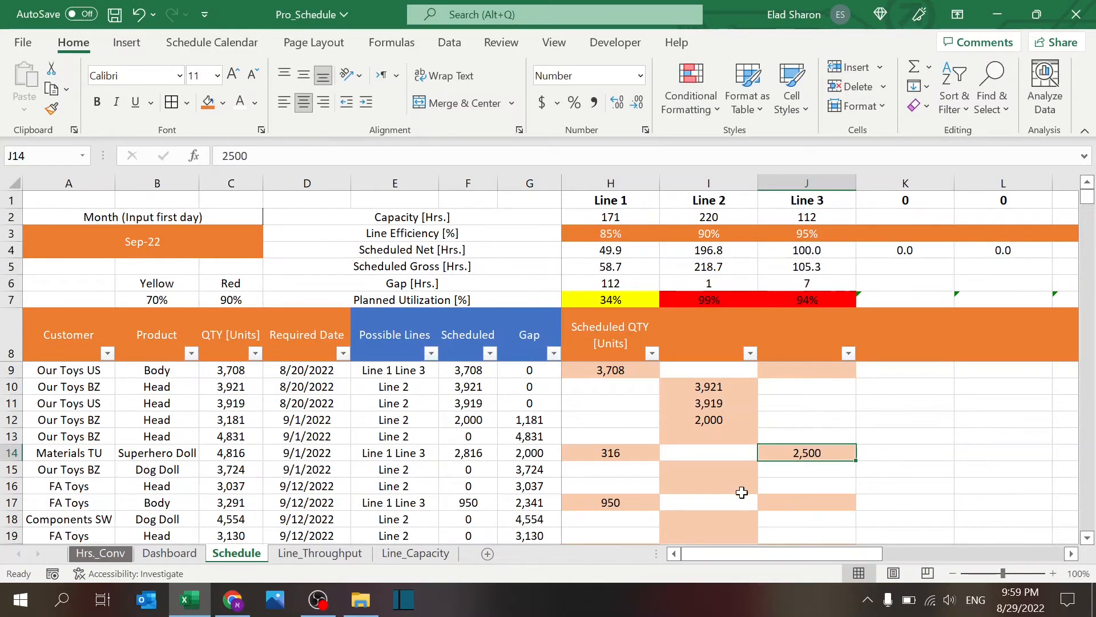
left_click(633, 451)
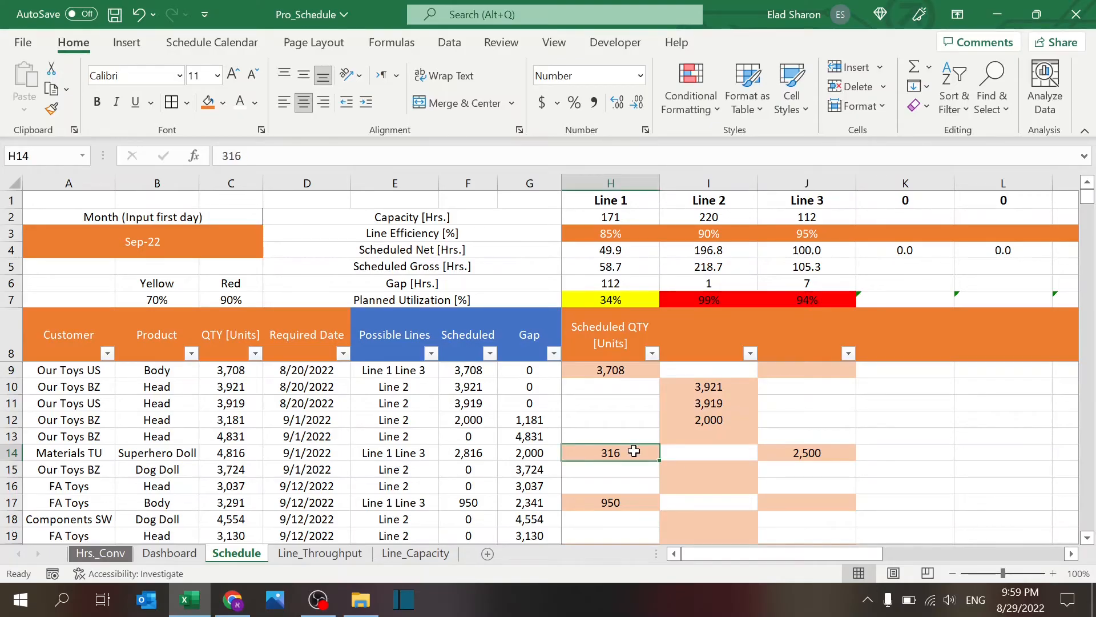
type("231")
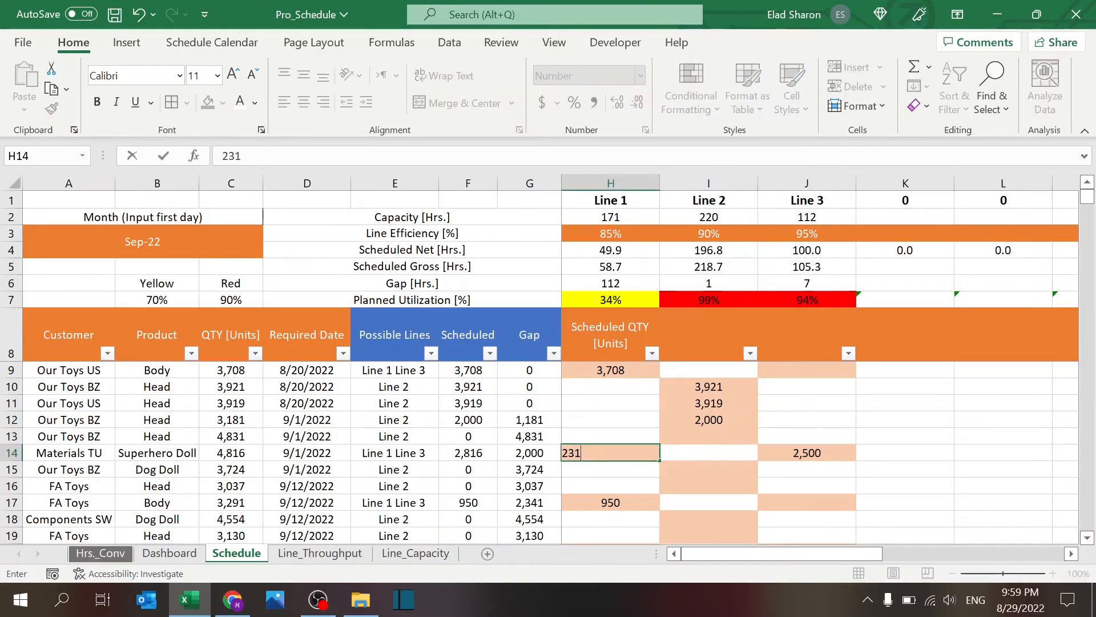
key("Return")
left_click(632, 453)
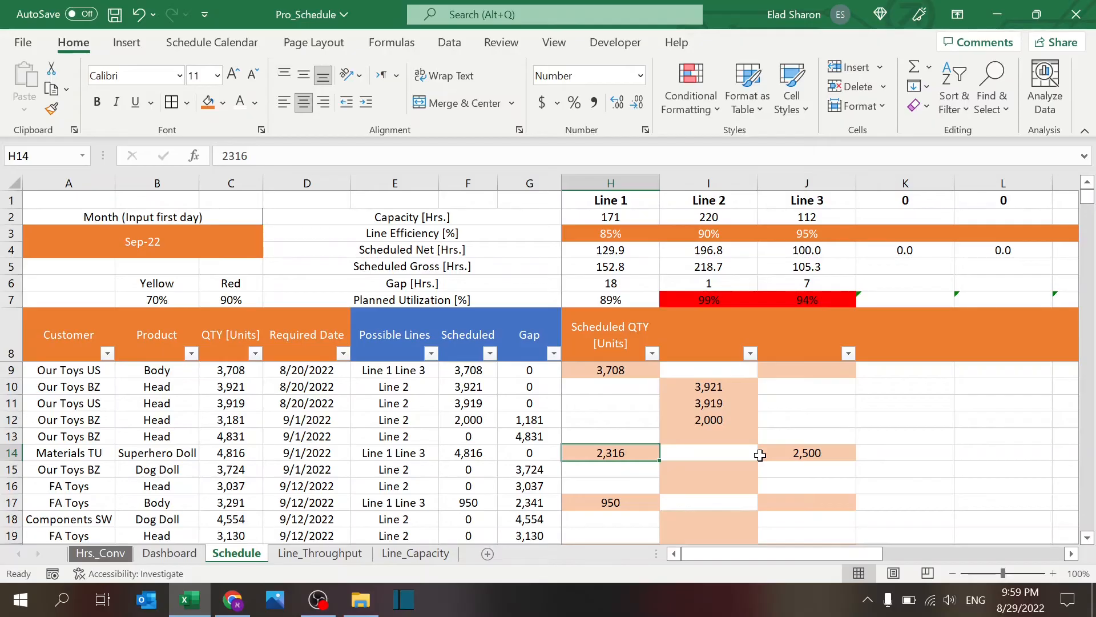
Step: Refresh the Dashboard pivot table so Superhero Doll shows 4,816 scheduled units
left_click(187, 558)
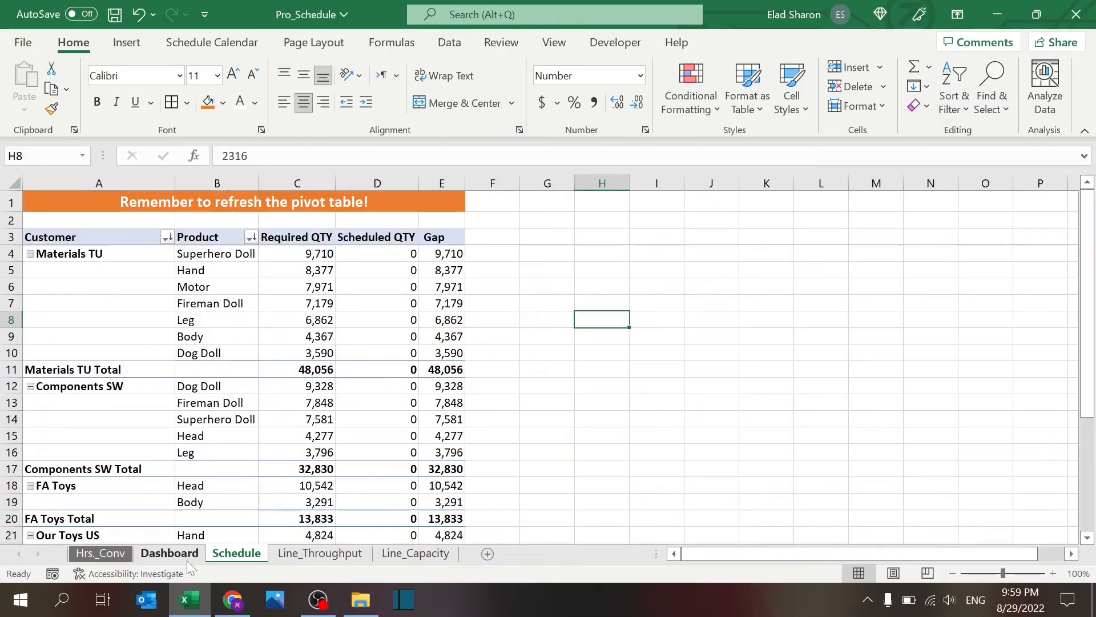
left_click(172, 202)
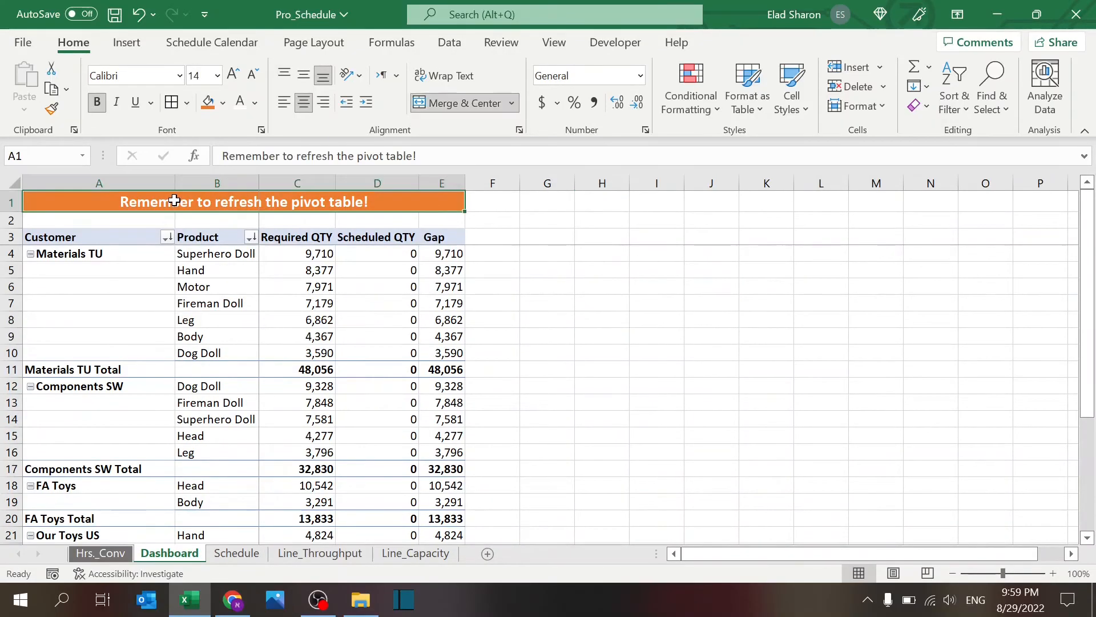
left_click(539, 254)
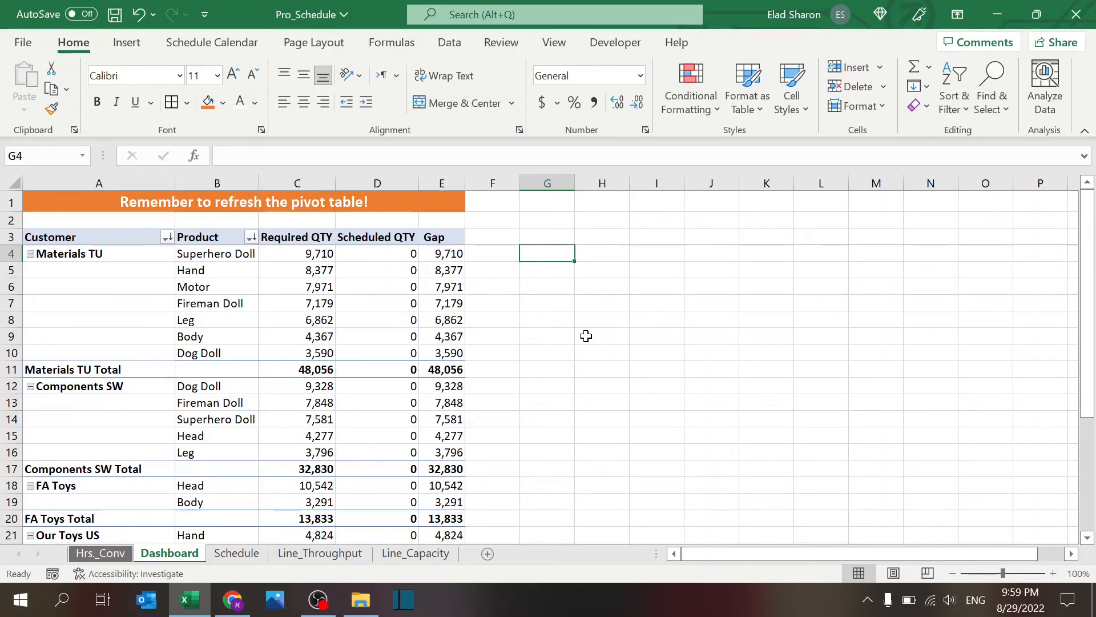
left_click(374, 313)
right_click(374, 314)
left_click(420, 384)
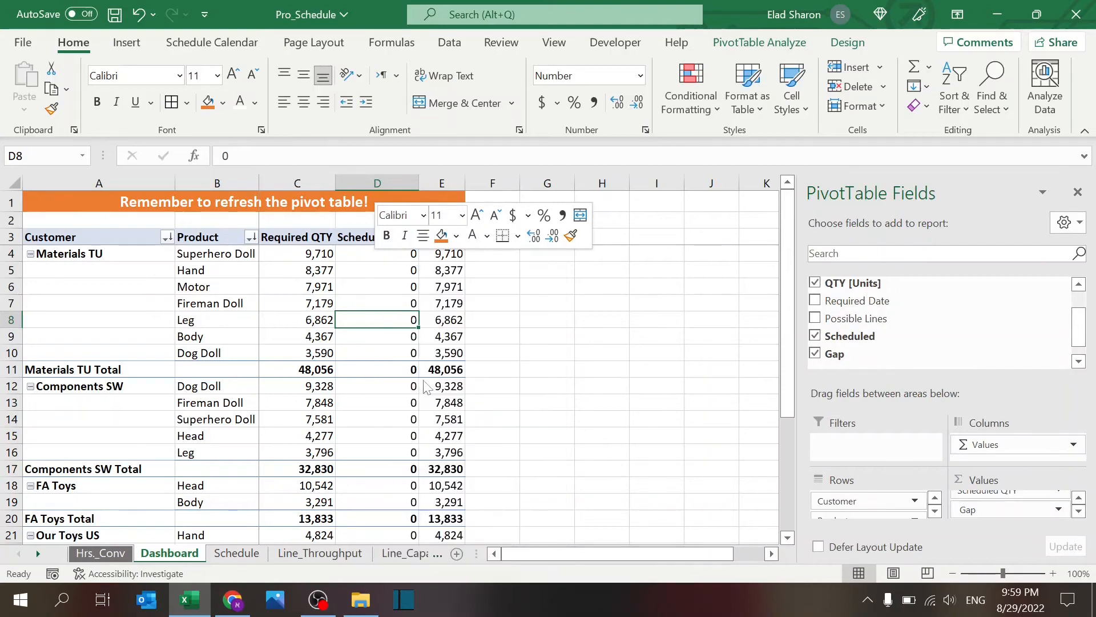
left_click(489, 330)
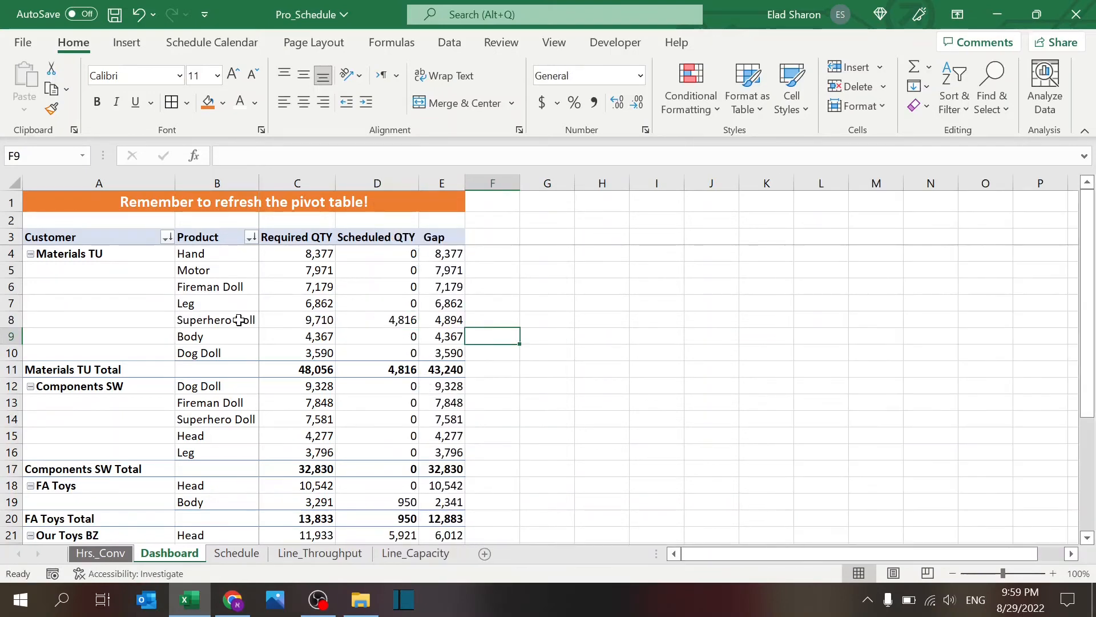
left_click(361, 319)
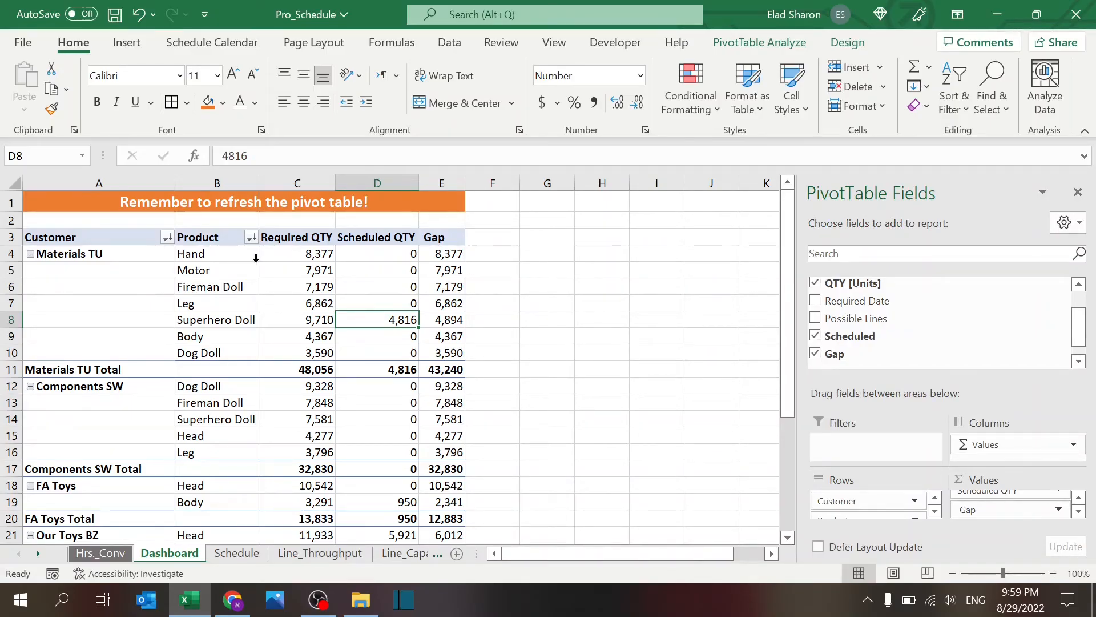
Step: Review Motor's required and scheduled quantities in the refreshed pivot
left_click(112, 272)
left_click(235, 270)
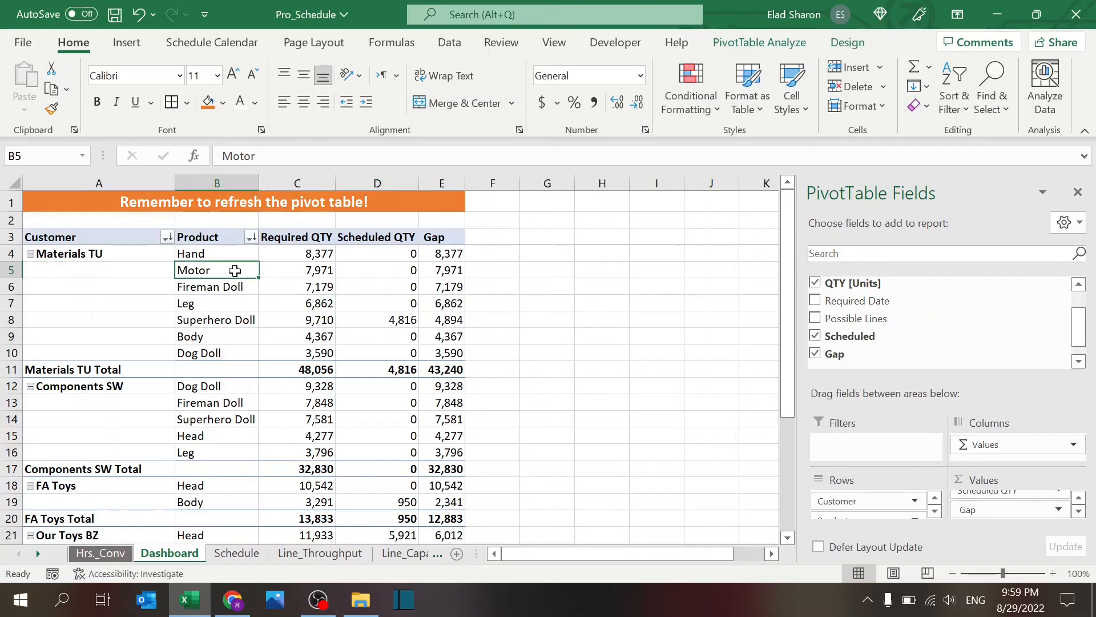
left_click(322, 269)
left_click(386, 270)
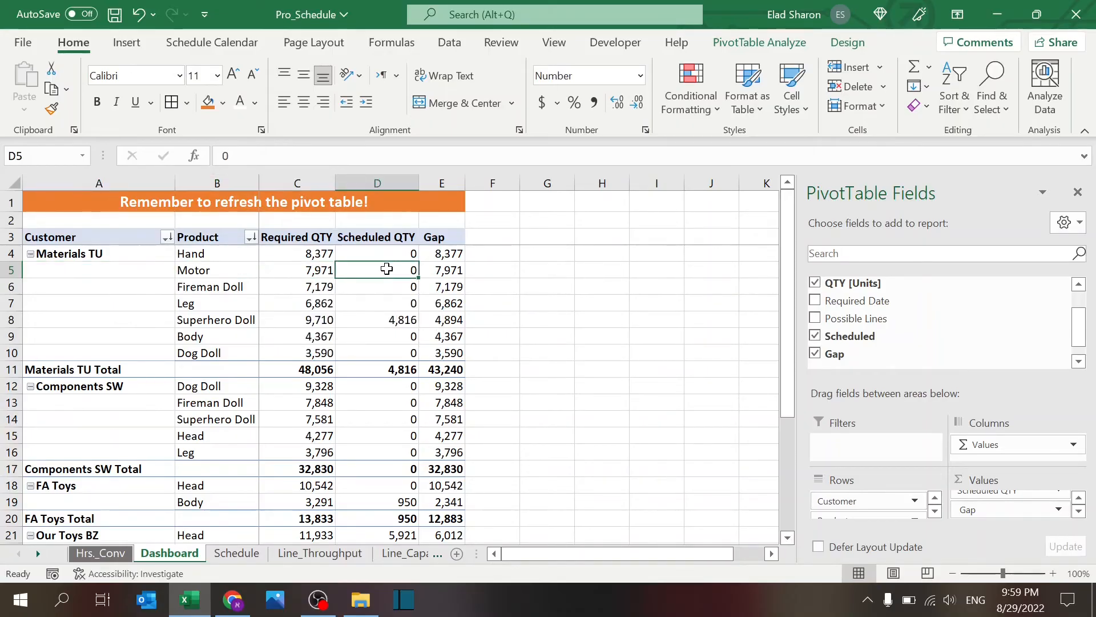
left_click(455, 269)
left_click(512, 300)
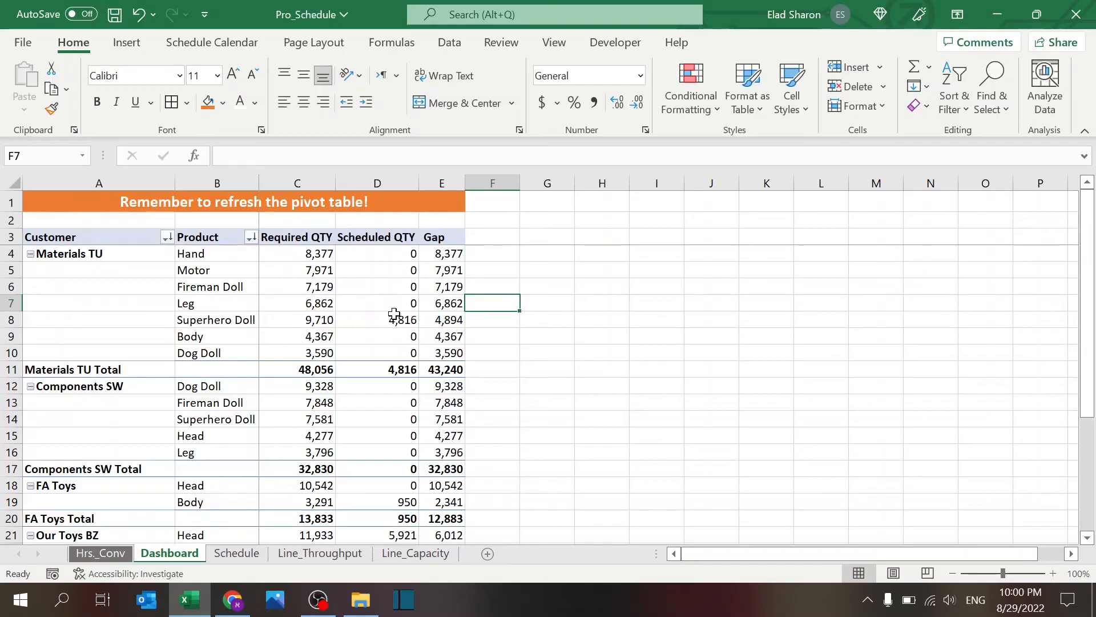
Step: Scroll down through the Our Toys US and Components SW customer totals to the grand total
left_click(499, 517)
key("Down")
key("Down")
key("Down")
key("Down")
key("Down")
key("Down")
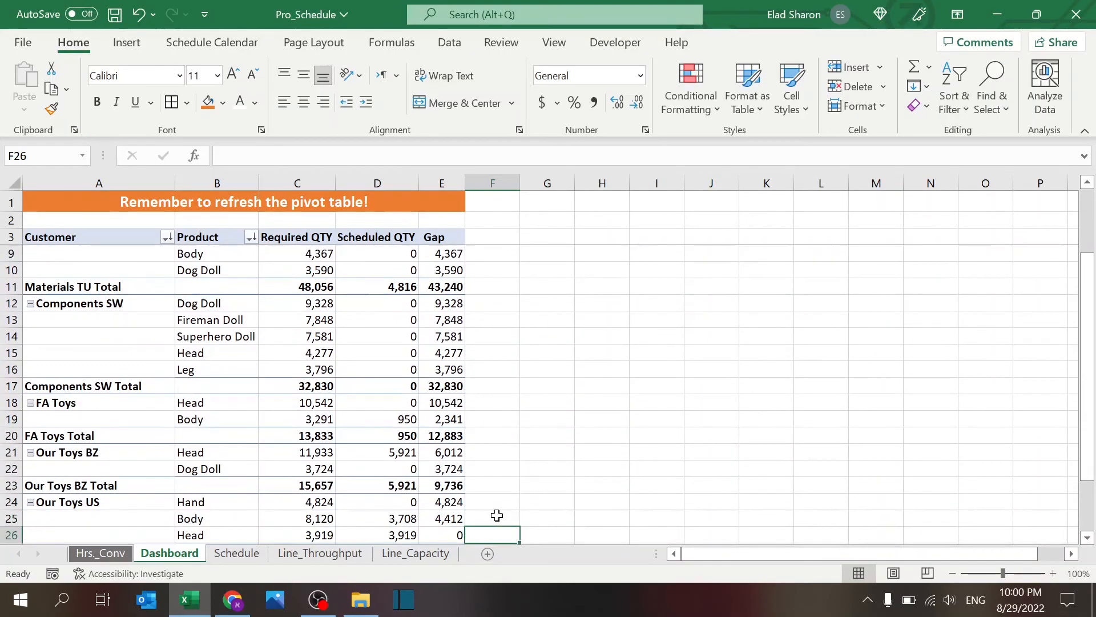
key("Down")
key("Down")
key("Down")
key("Down")
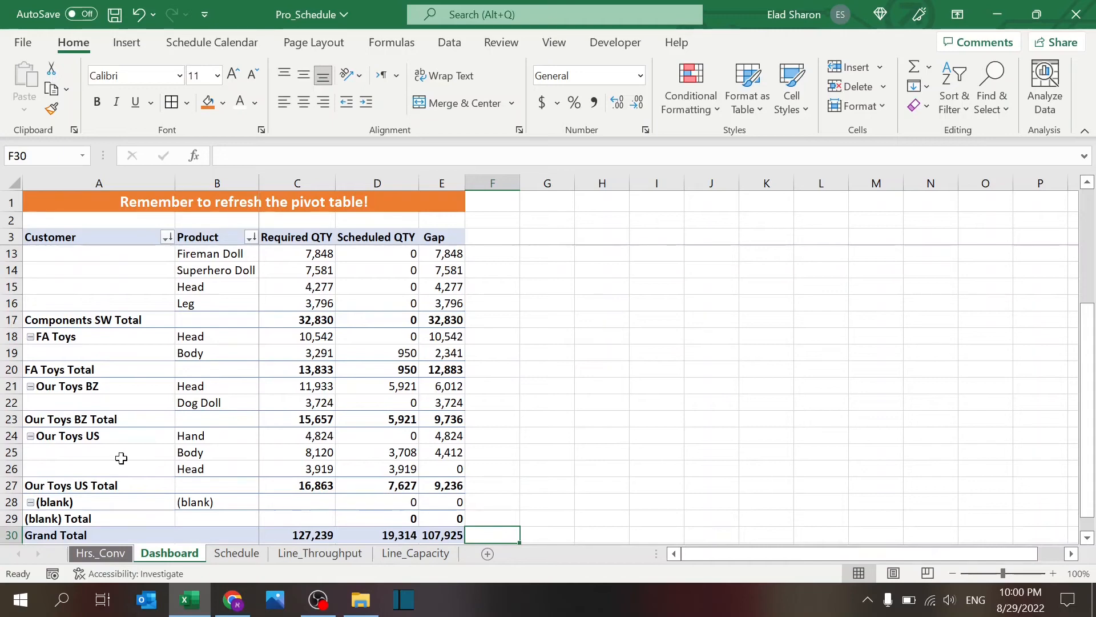
left_click(506, 451)
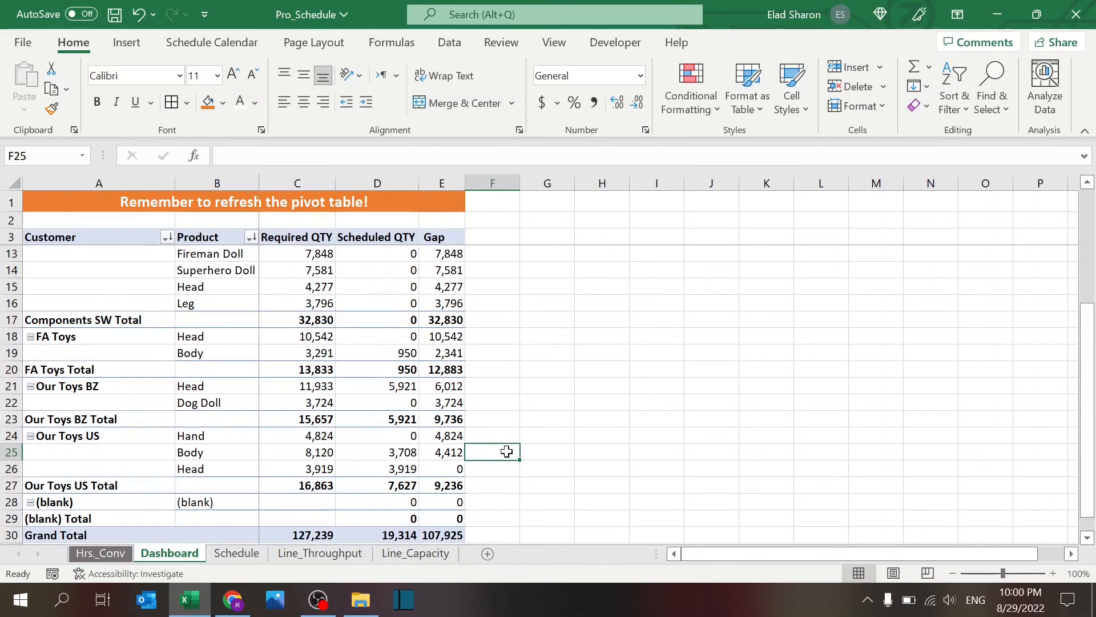
scroll(506, 451, "up", 3)
left_click(507, 451)
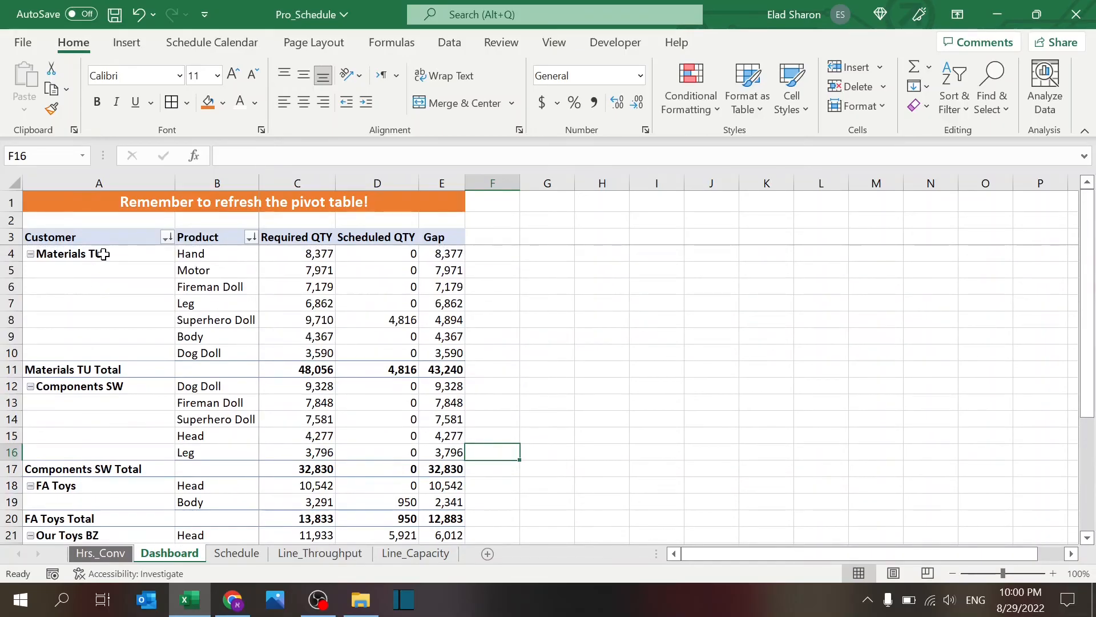
Step: Glance at the Schedule sheet, then switch to Hrs._Conv showing 129.9, 196.8 and 100 scheduled hours
left_click(235, 555)
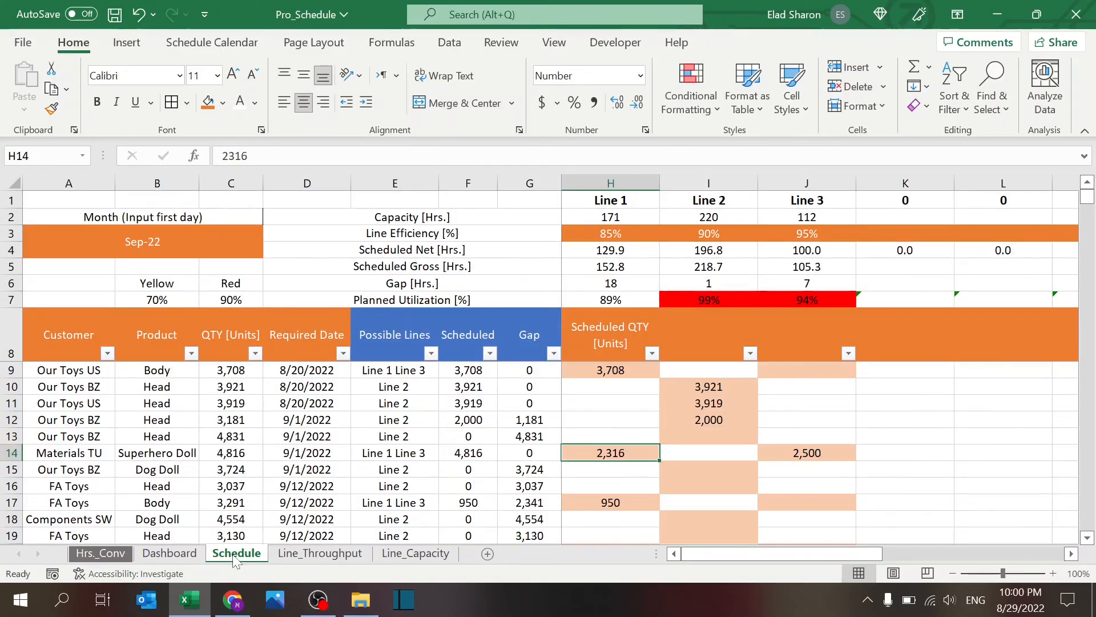
left_click(476, 200)
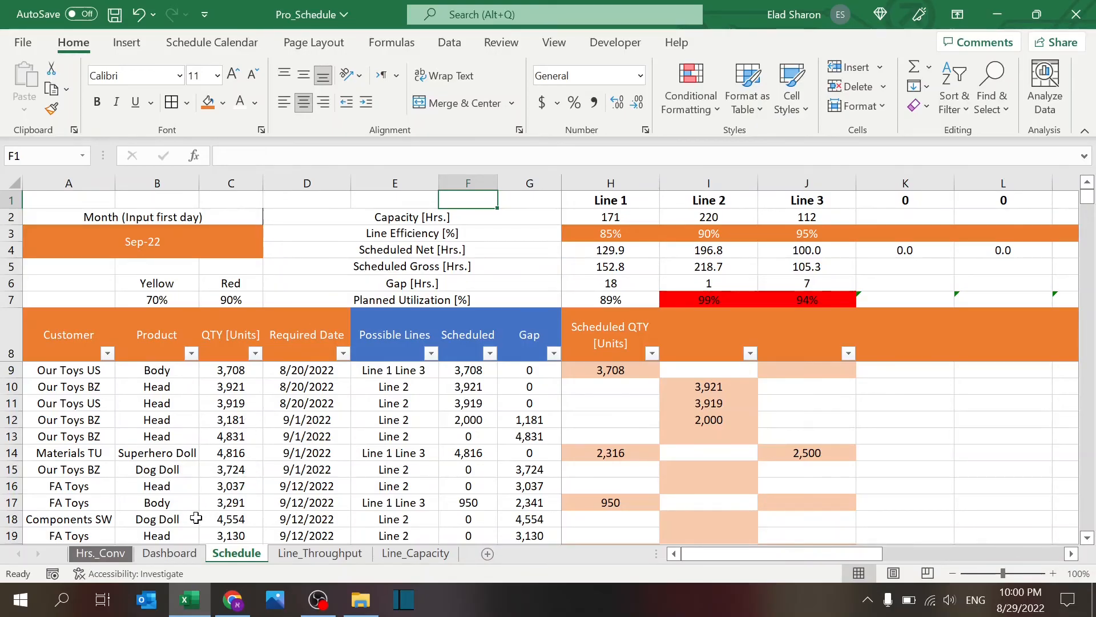
left_click(116, 557)
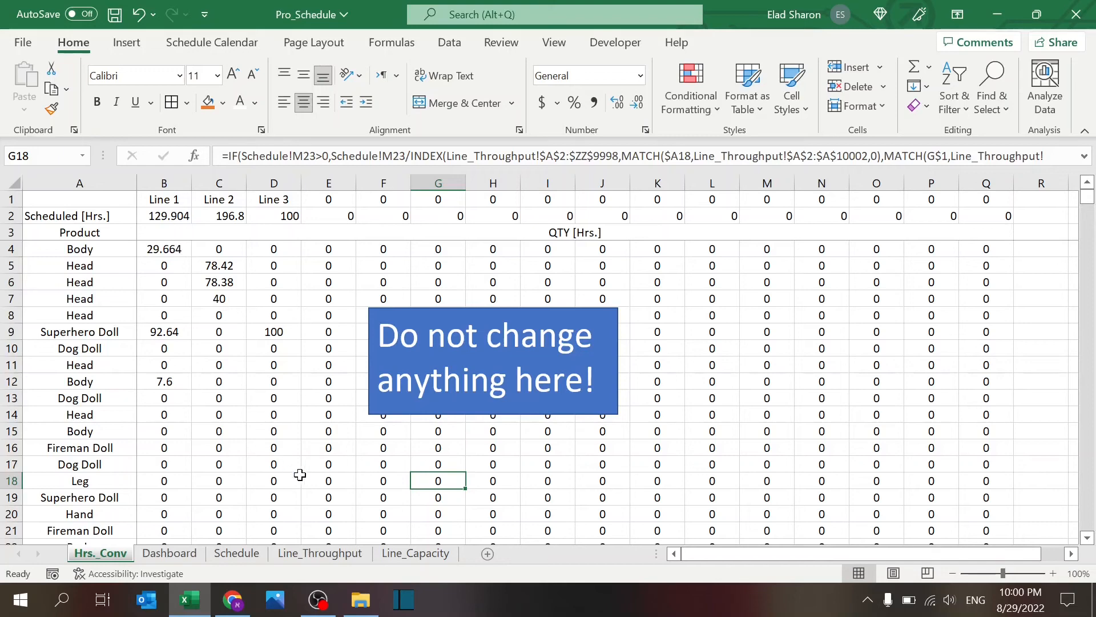
Step: Pass through Line_Throughput and Schedule to Hrs._Conv and select the conversion cell B4
left_click(320, 552)
left_click(237, 553)
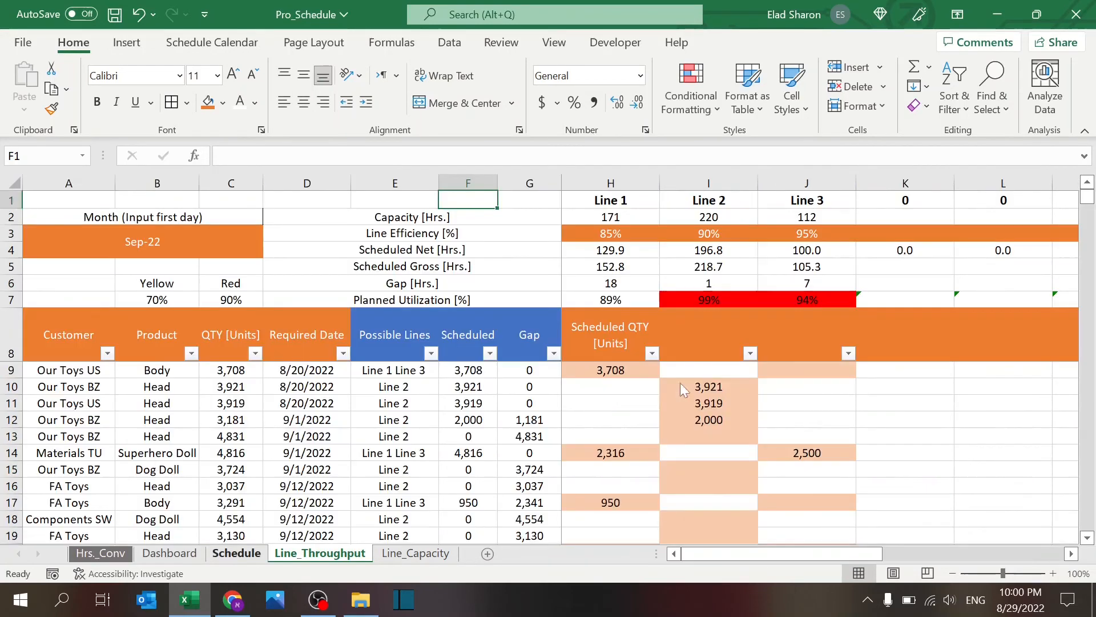
left_click(608, 368)
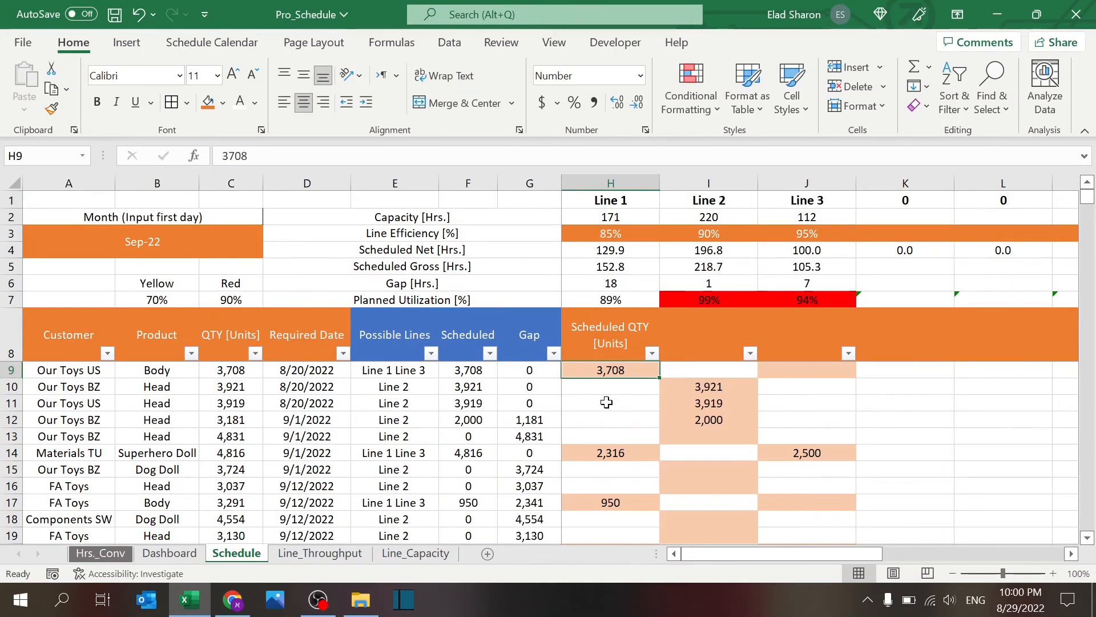
left_click(100, 553)
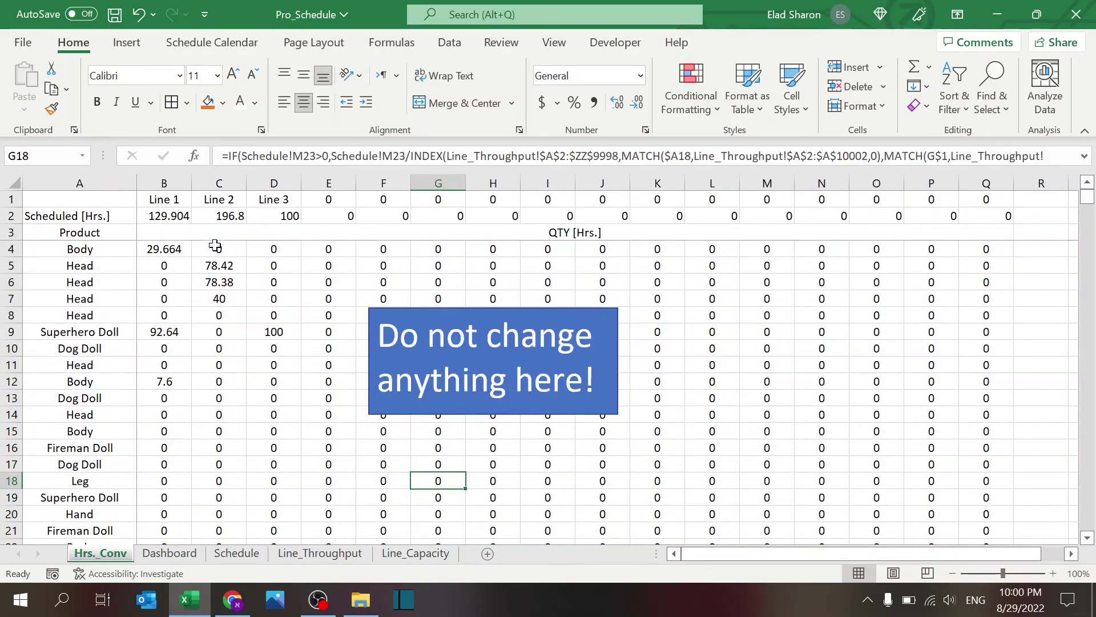
left_click(166, 251)
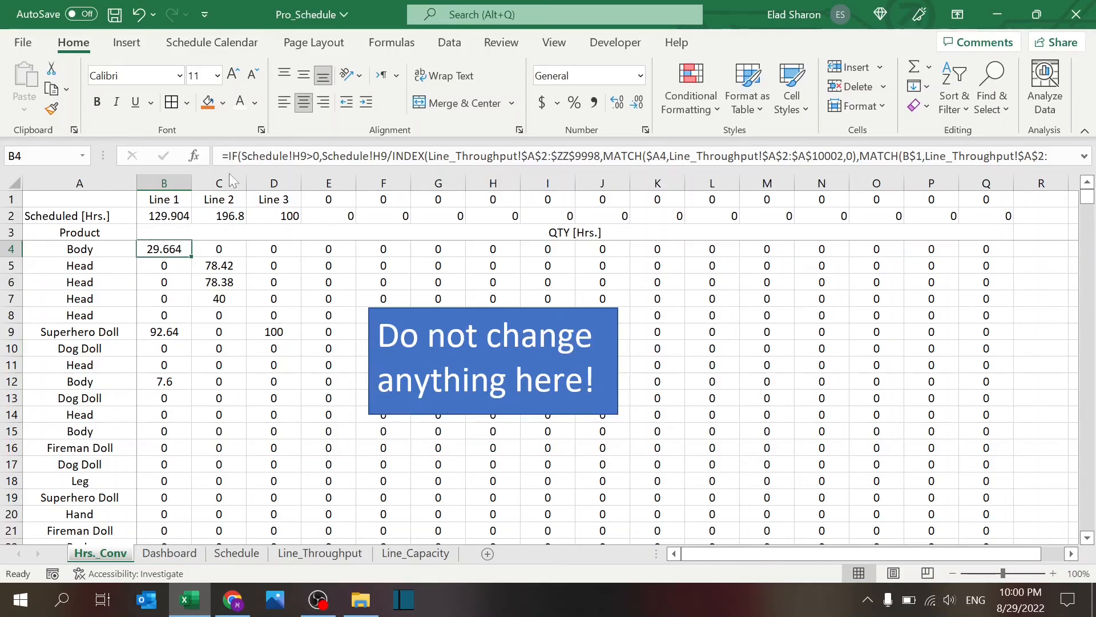
Step: Reveal B4's full quantity-divided-by-throughput formula and its referenced ranges, leaving the 29.664 result unedited
left_click(236, 552)
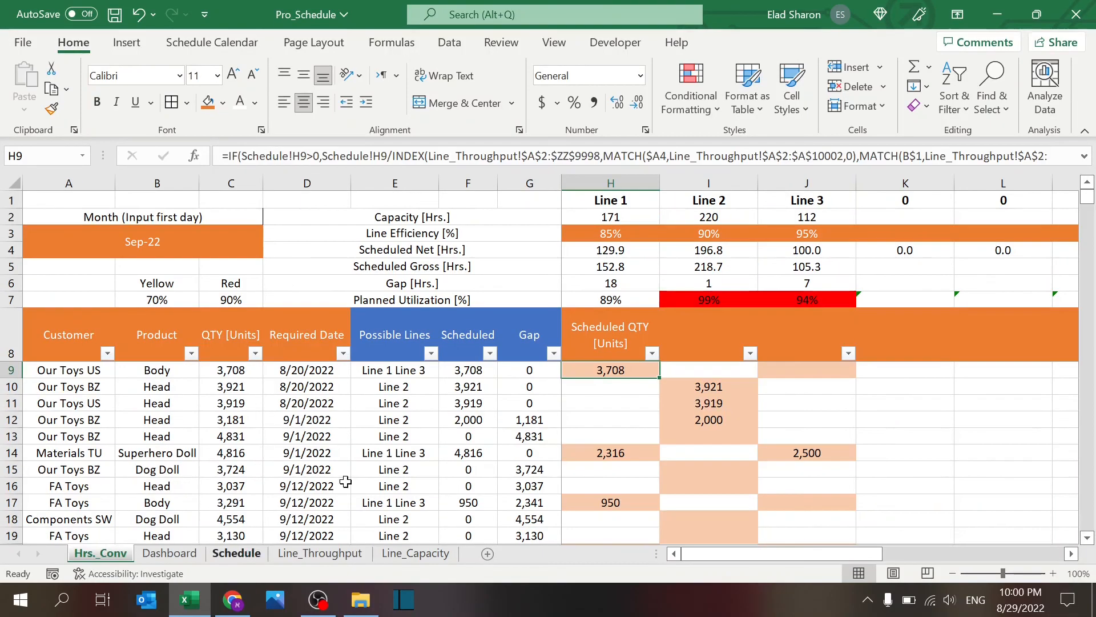
left_click(599, 370)
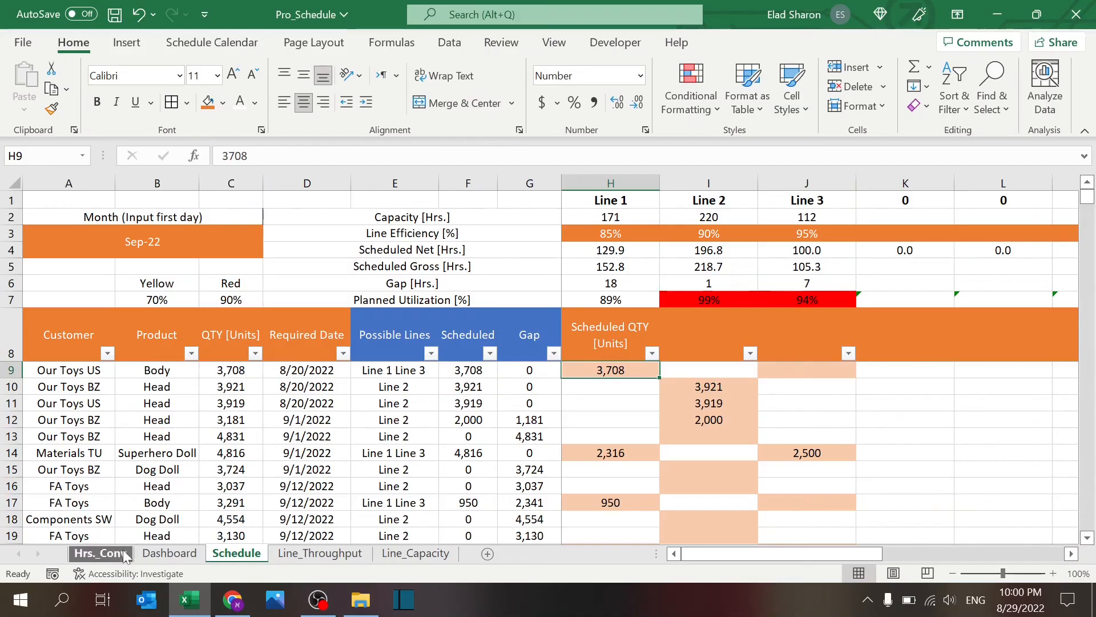
left_click(100, 552)
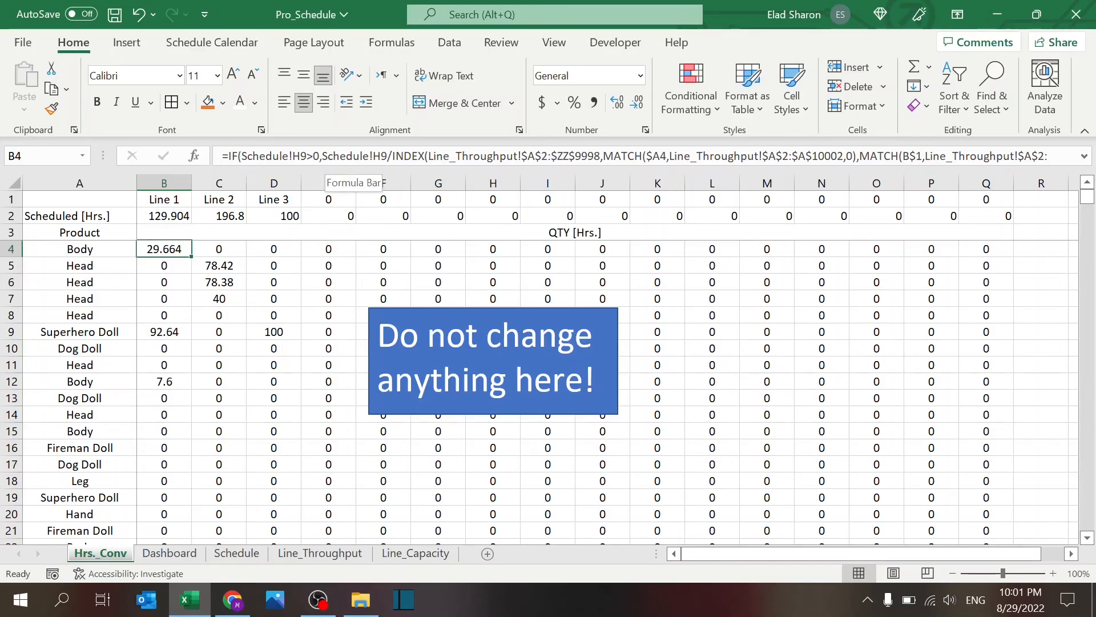
left_click(1084, 157)
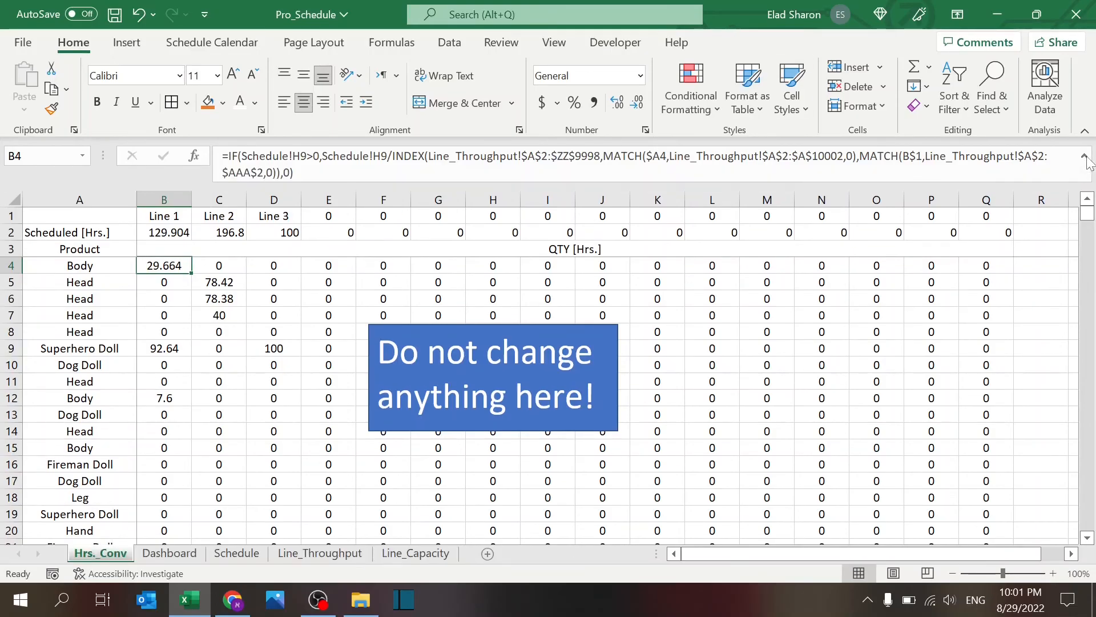
key("F2")
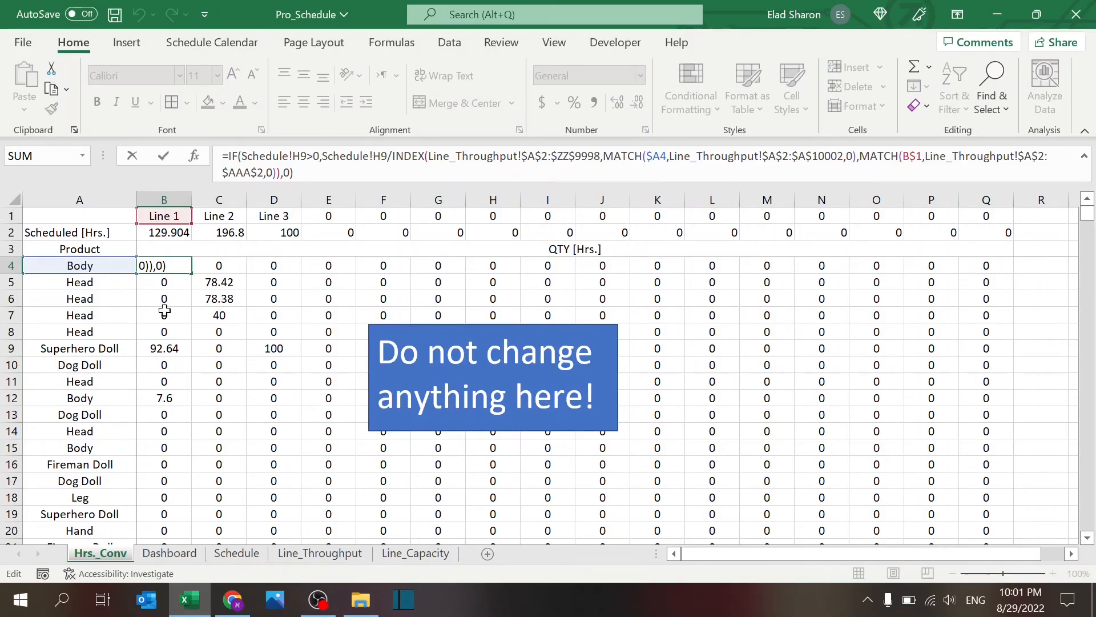
key("Escape")
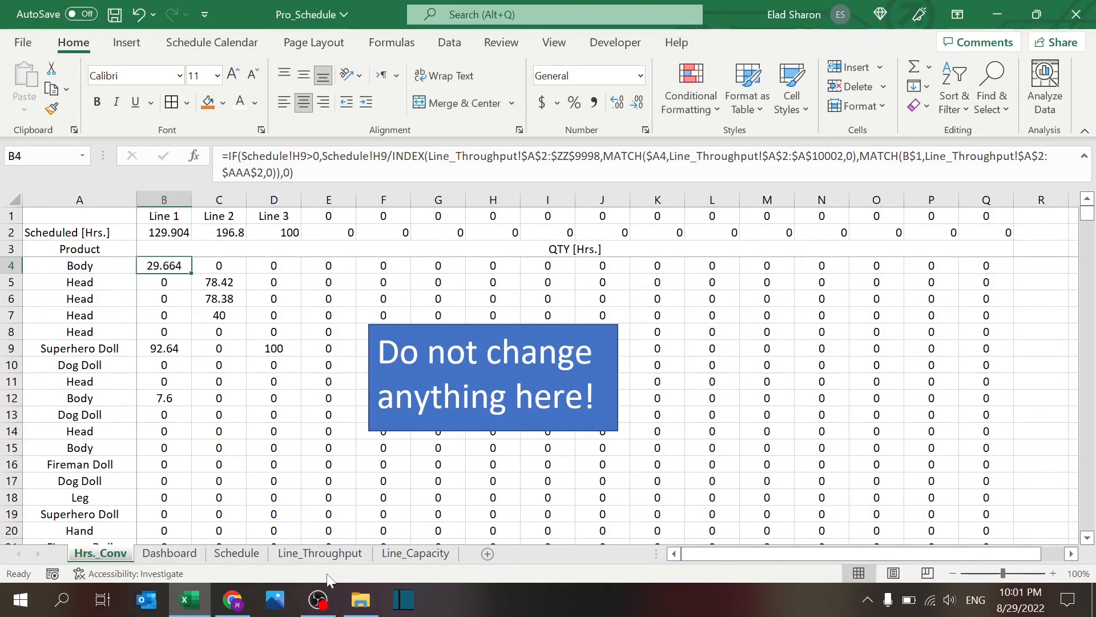
Step: Review the Line_Throughput table A2:E10, checking the Body product's Line 1 rate
left_click(400, 553)
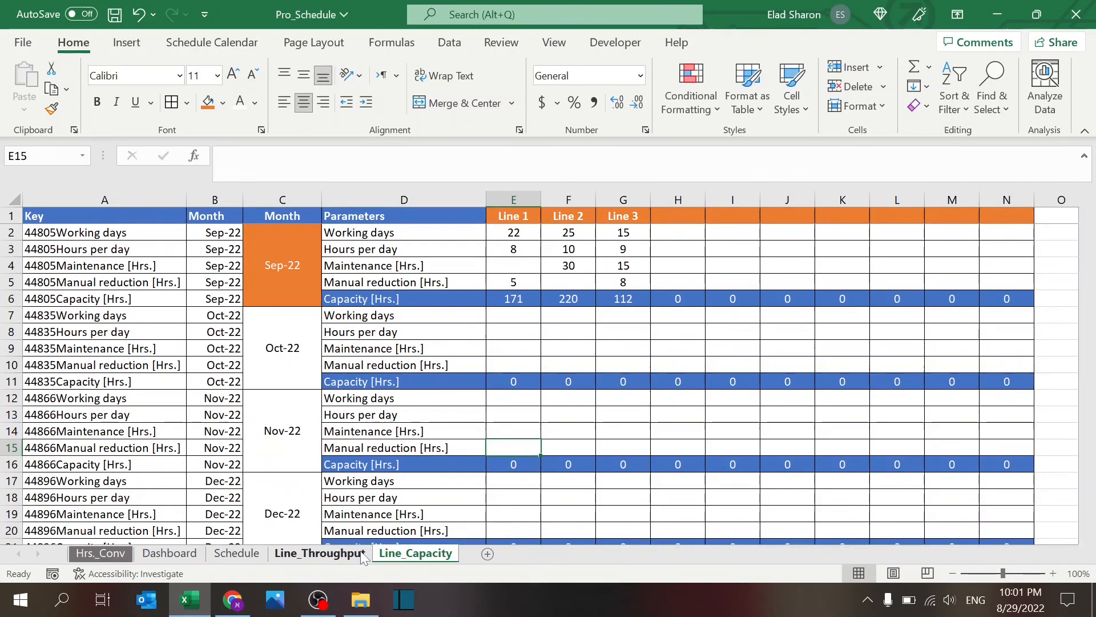
left_click(342, 553)
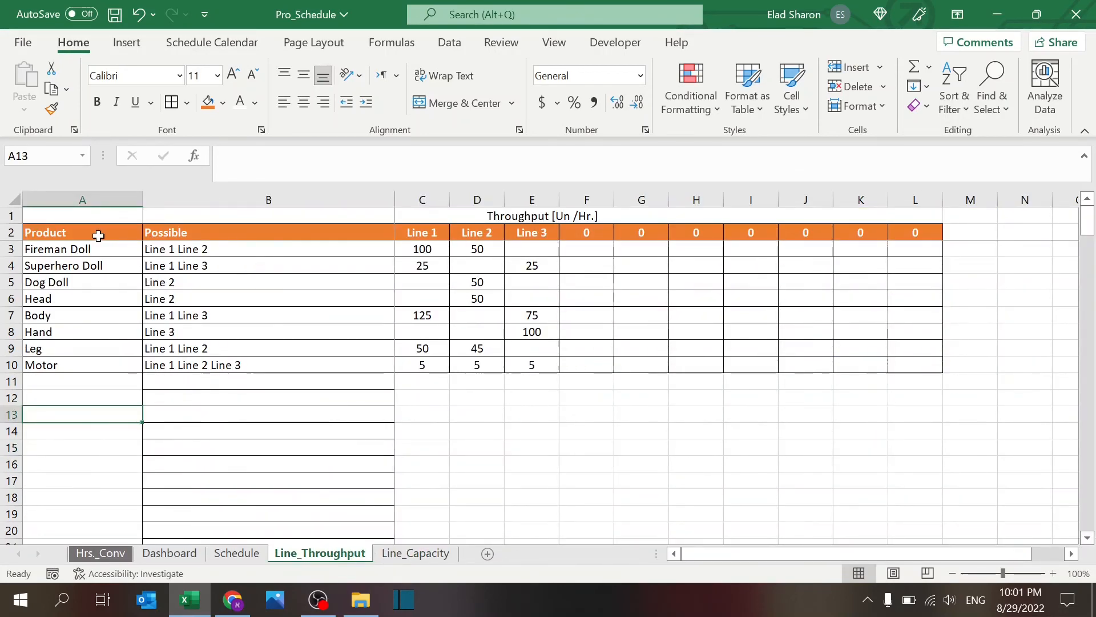
left_click_drag(98, 235, 531, 367)
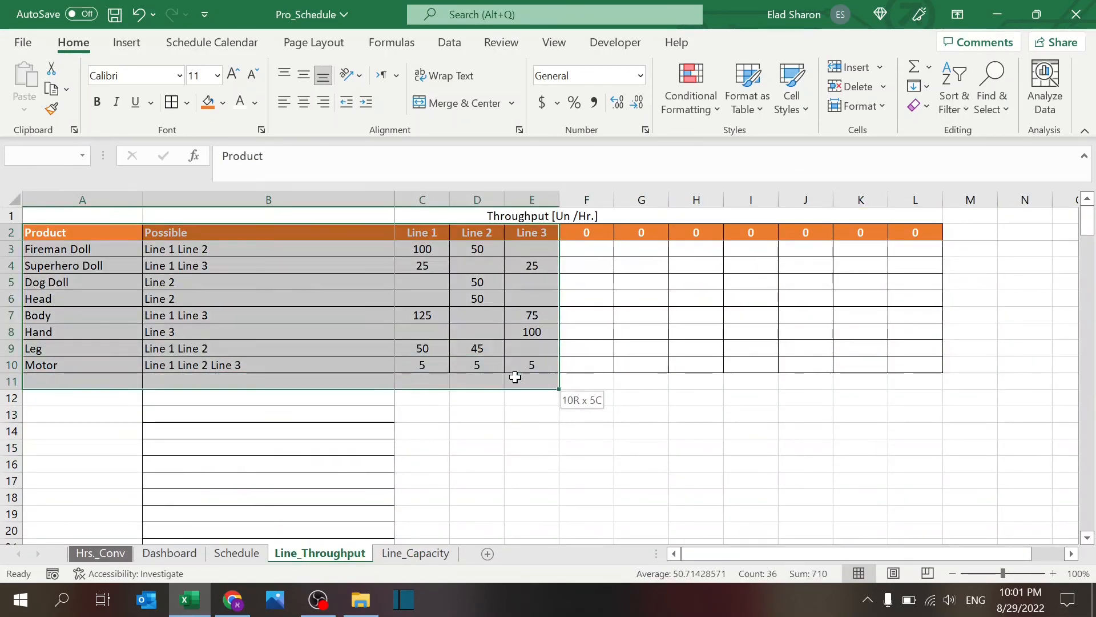
left_click(120, 316)
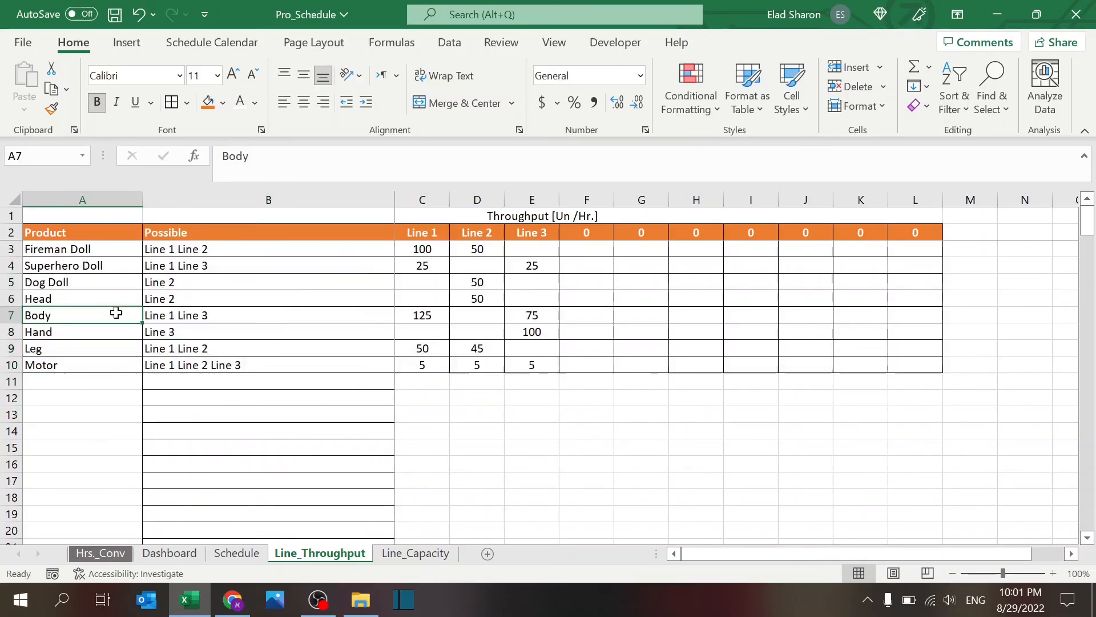
left_click(420, 315)
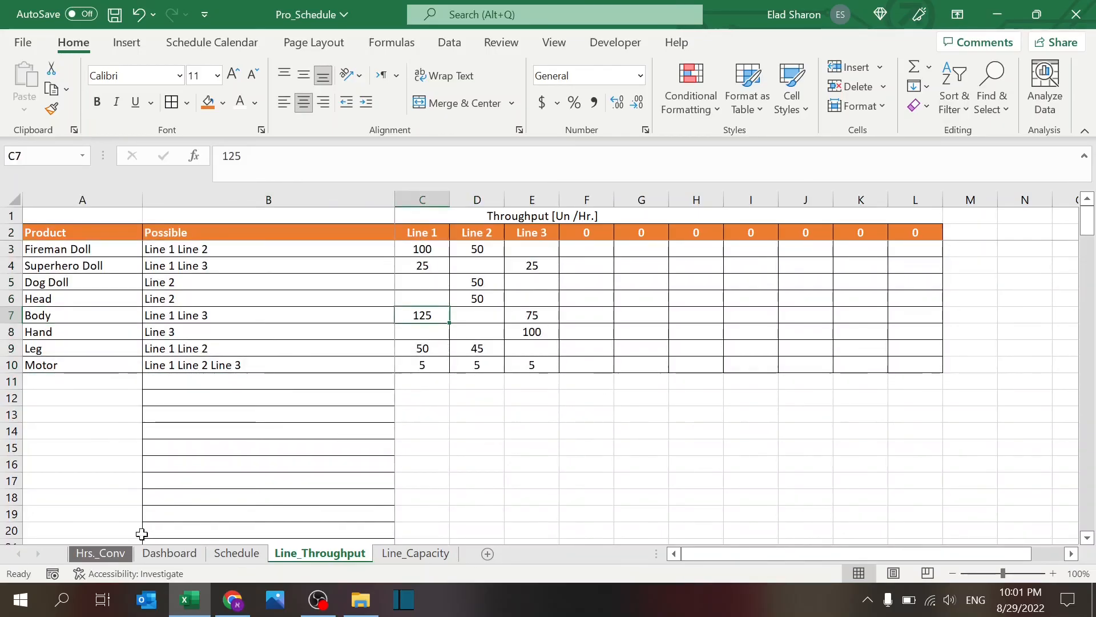
Step: Compare the Hrs._Conv sheet against Body's 3,708-unit Line 1 quantity and return to the Schedule sheet
left_click(100, 554)
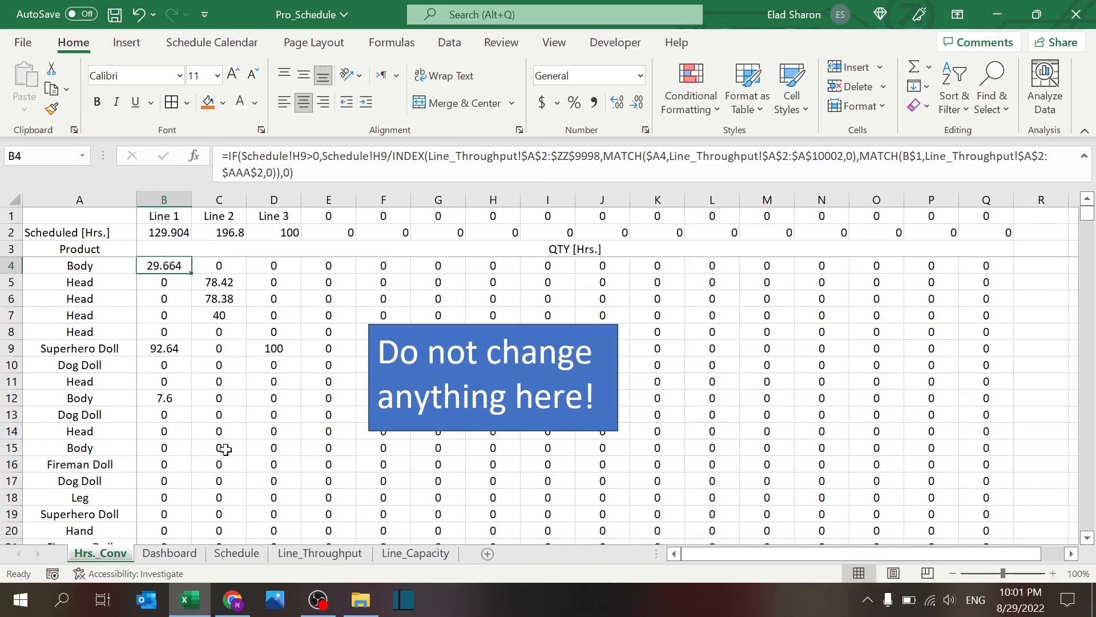
left_click(236, 552)
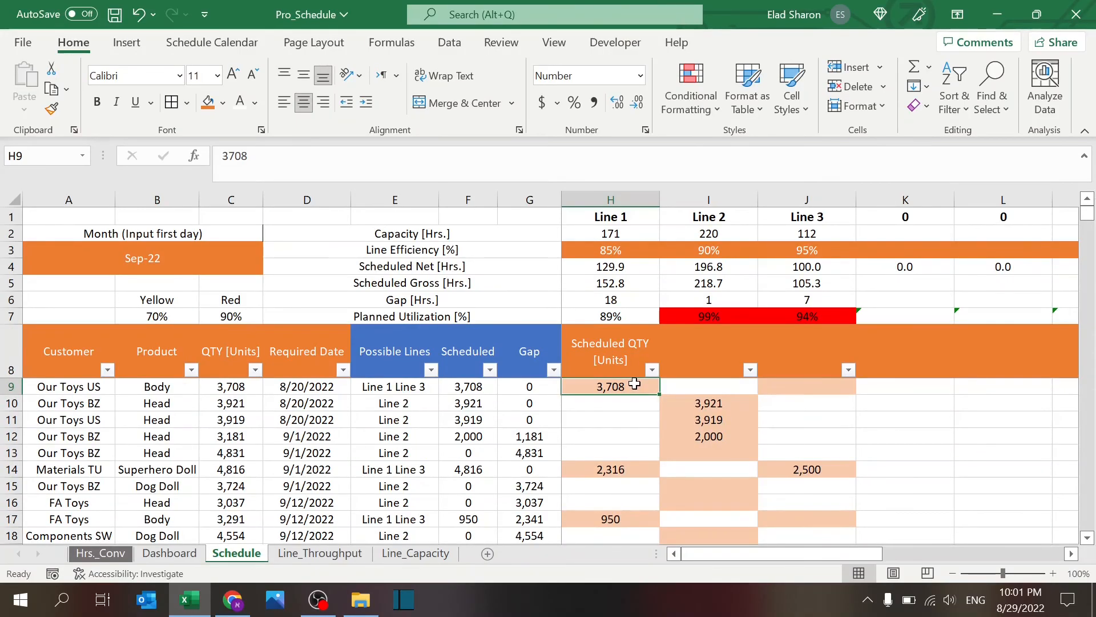
left_click(98, 553)
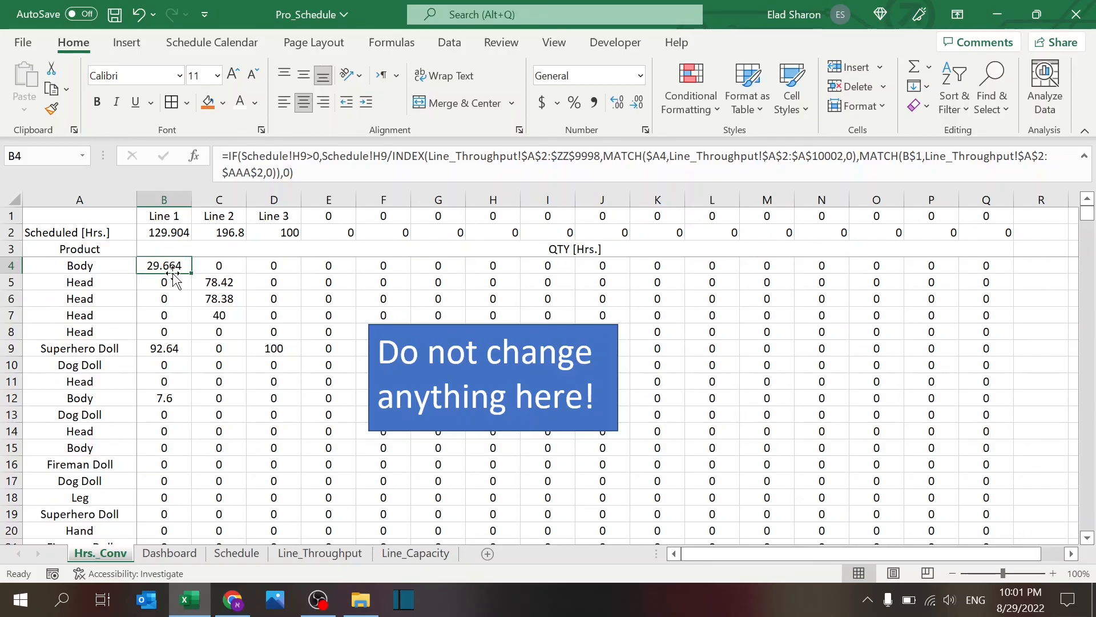
left_click(237, 554)
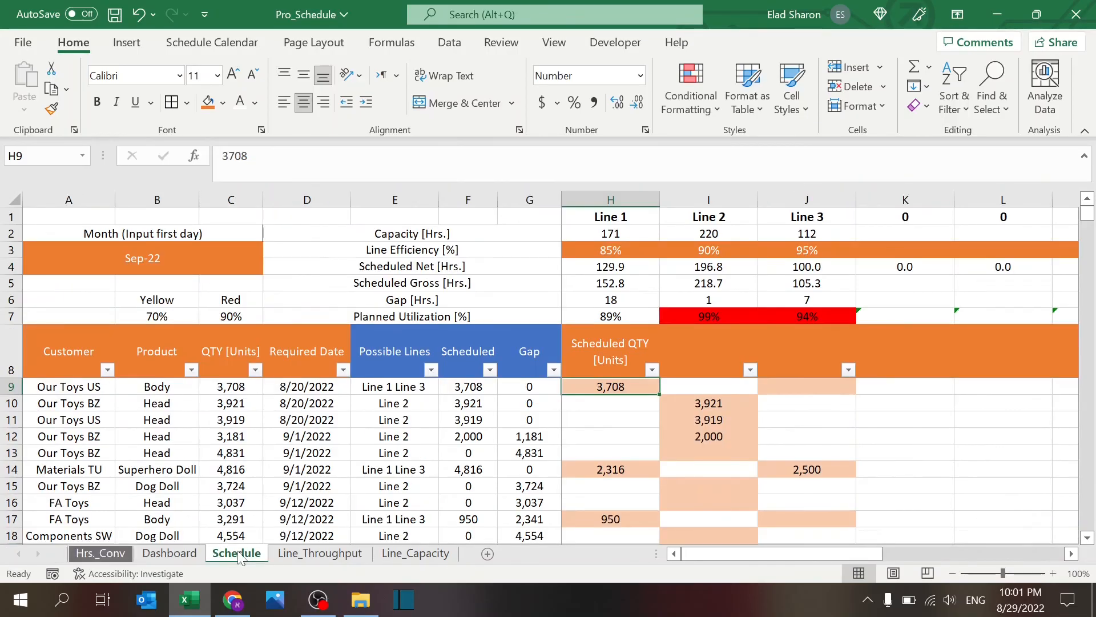
left_click(618, 264)
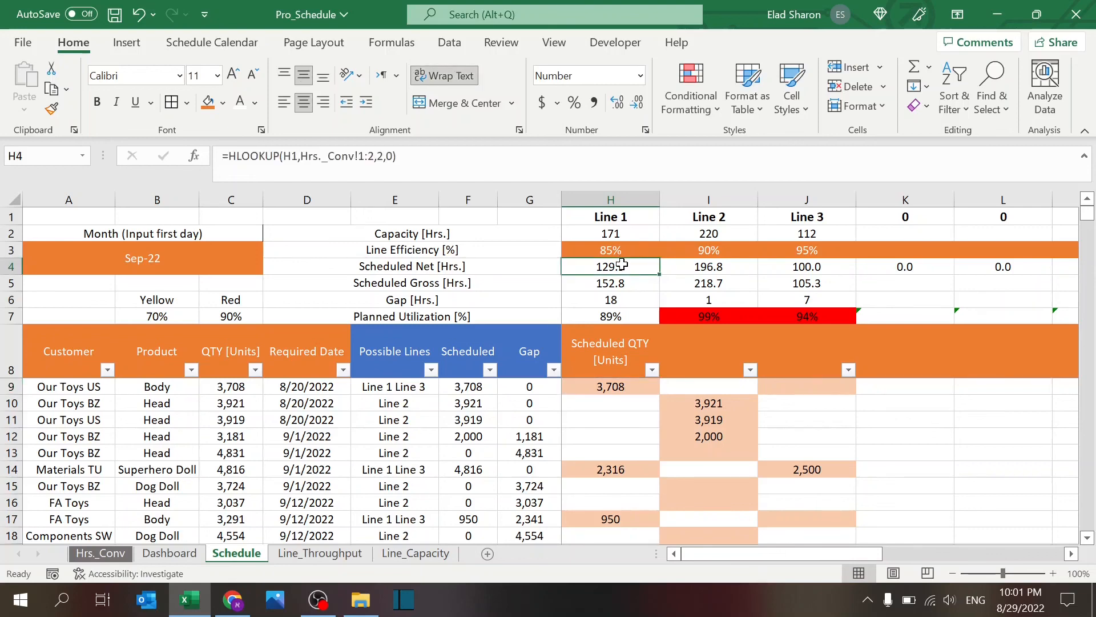
key("ctrl+Page_Up")
key("ctrl+Page_Up")
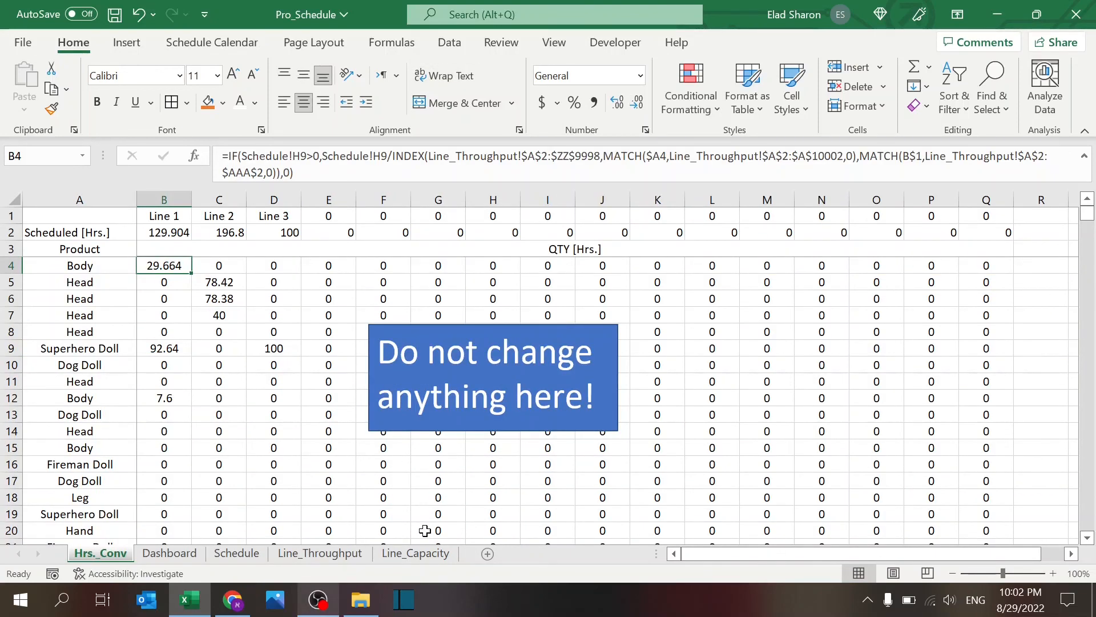
left_click(437, 557)
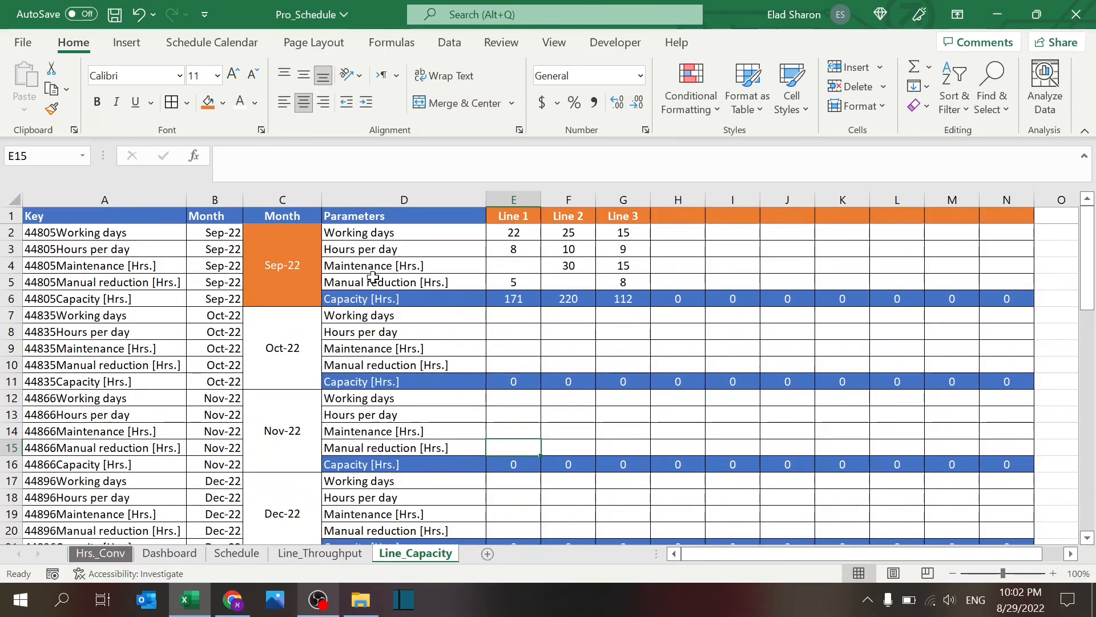
left_click(326, 554)
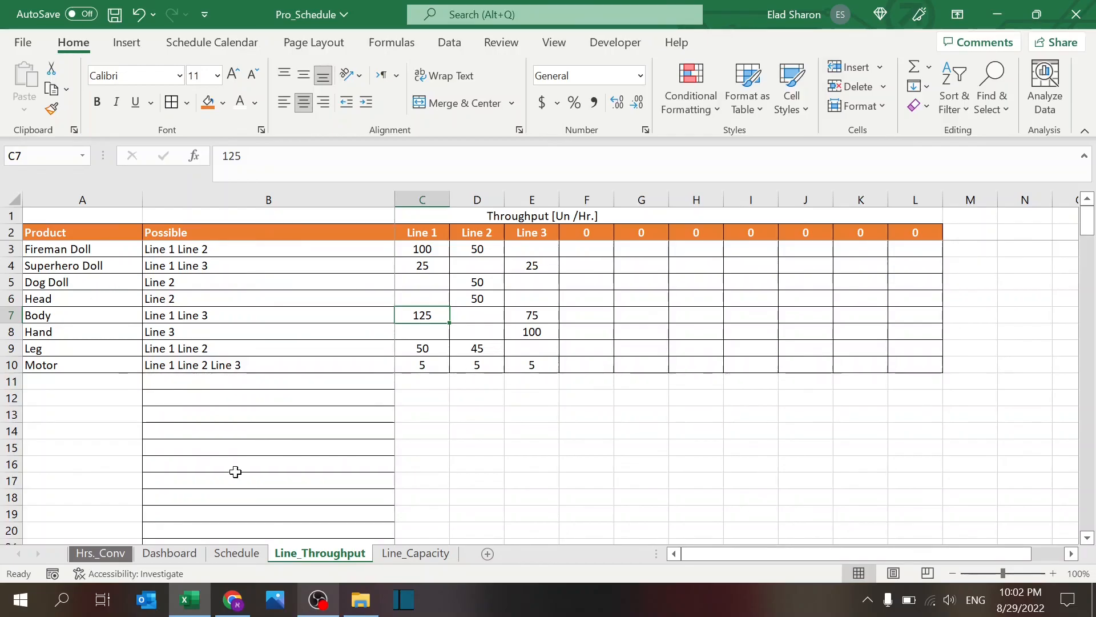
left_click(240, 552)
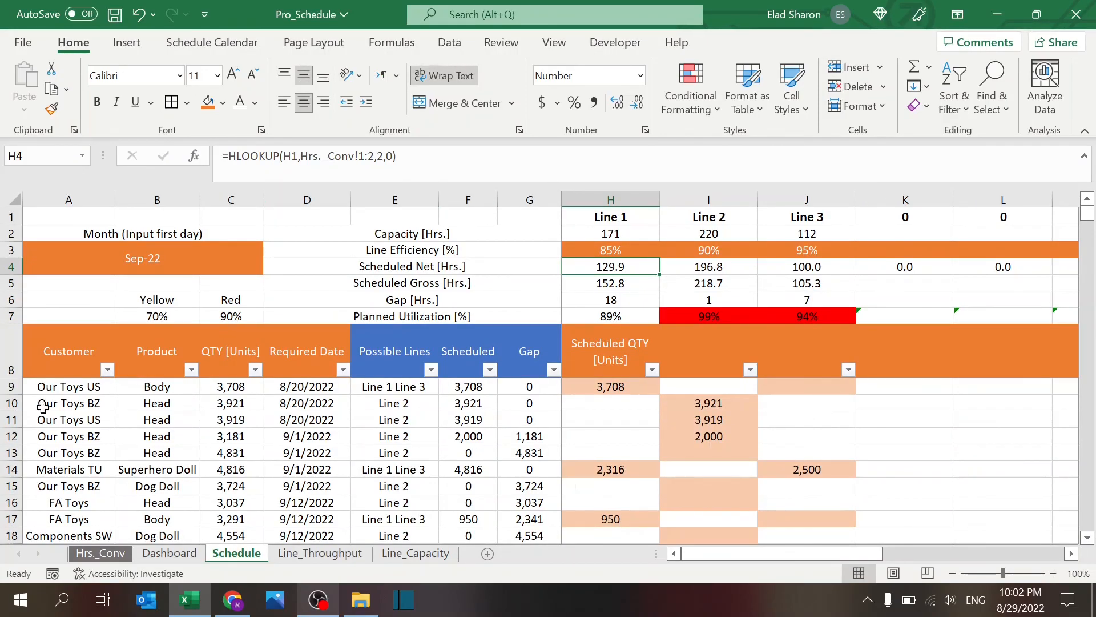
left_click_drag(69, 388, 301, 501)
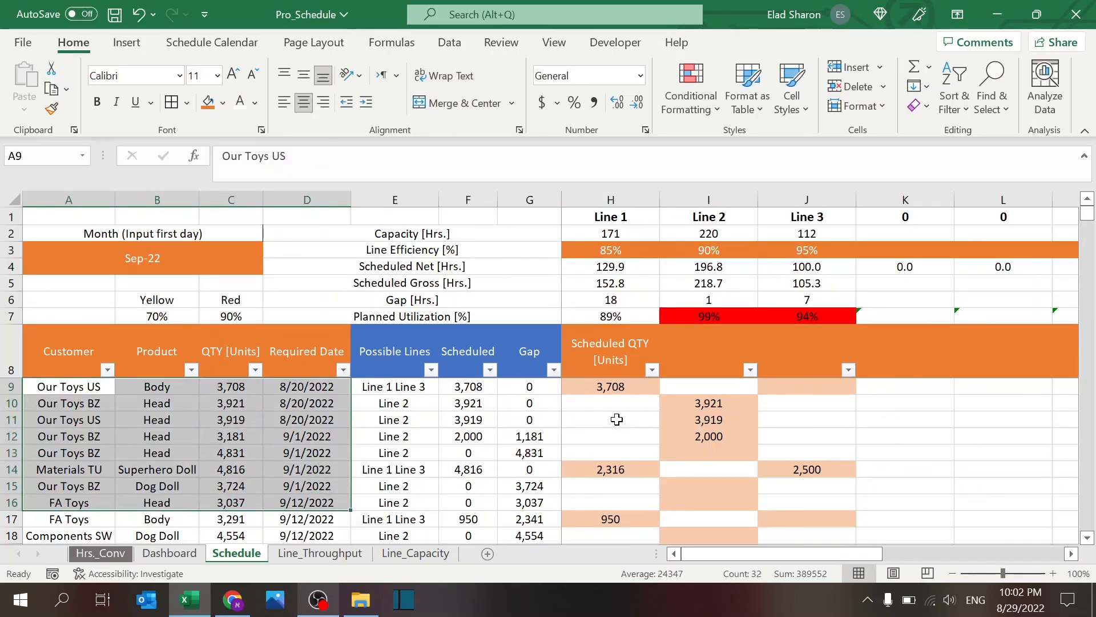
left_click(619, 422)
left_click_drag(610, 386, 828, 465)
left_click(827, 465)
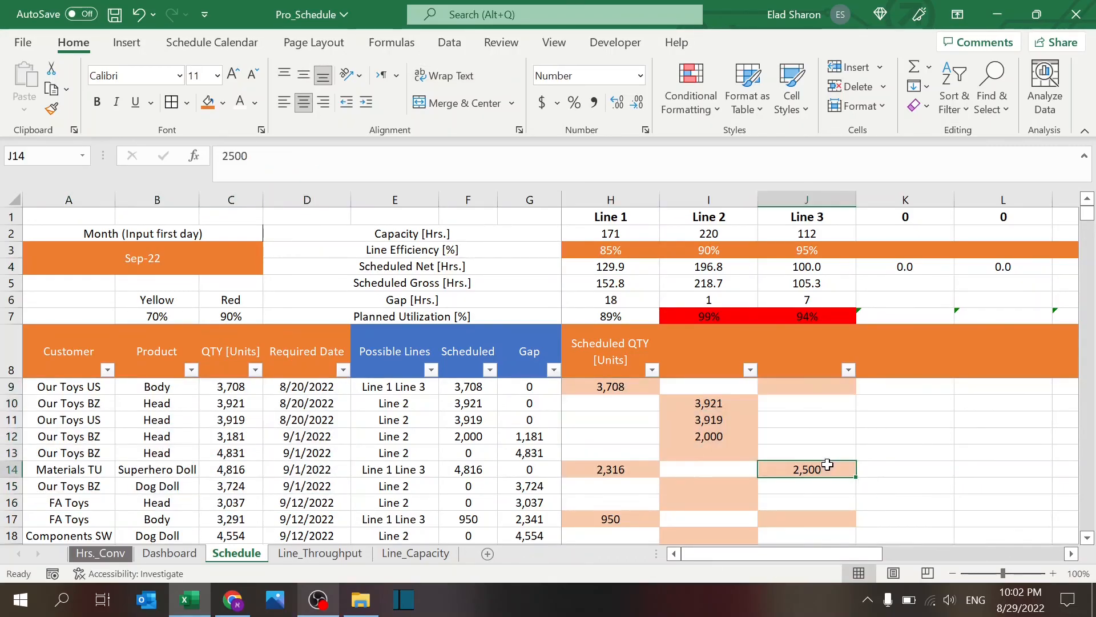
left_click(170, 553)
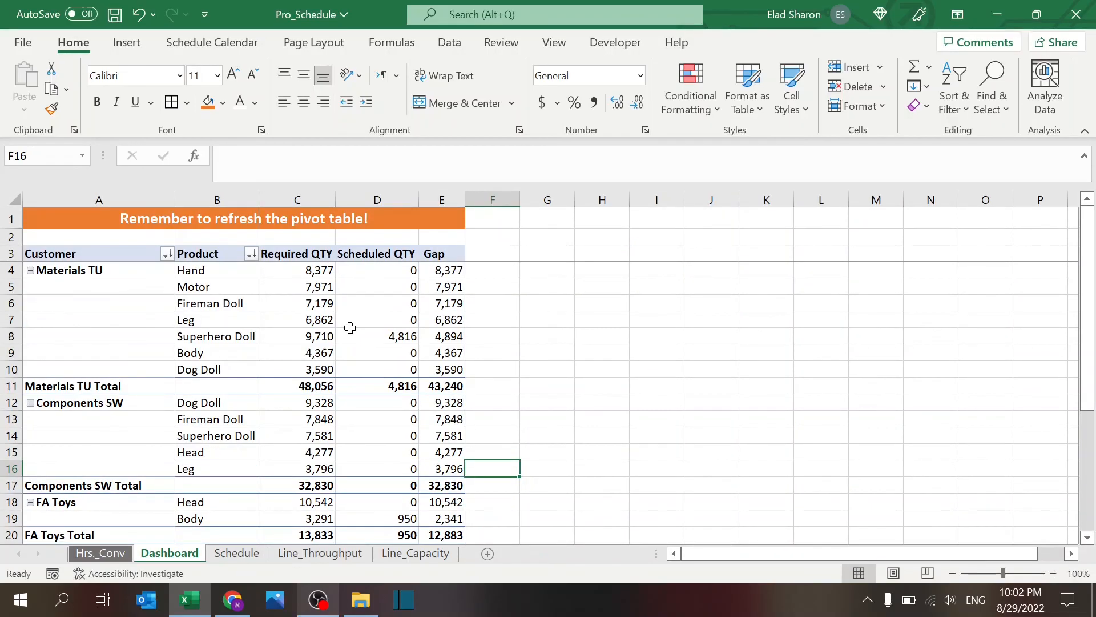
left_click(239, 540)
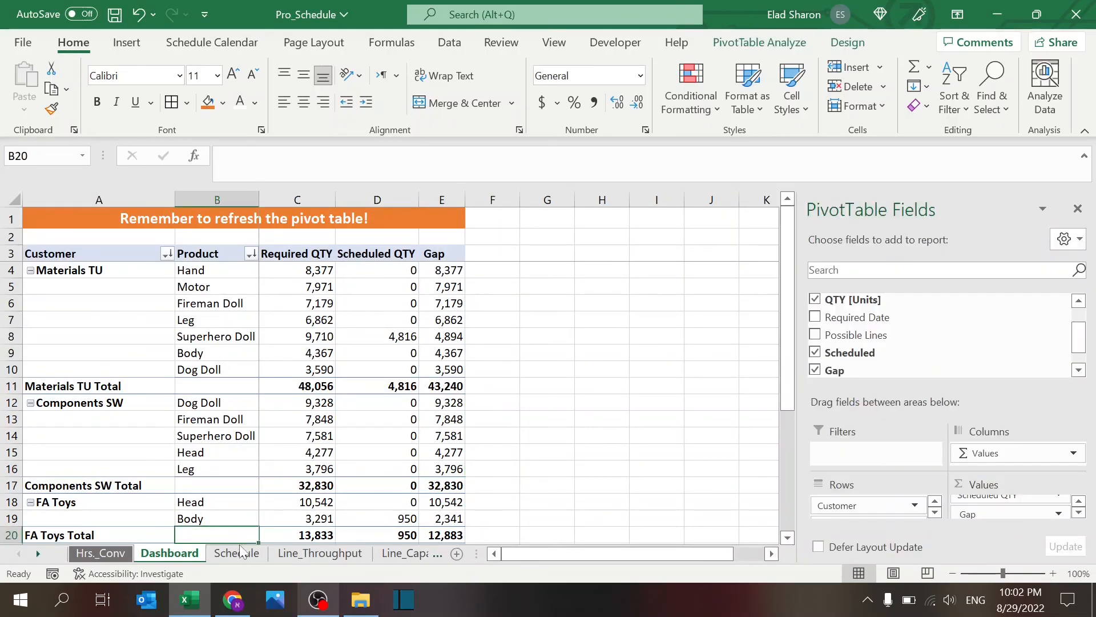
left_click(516, 270)
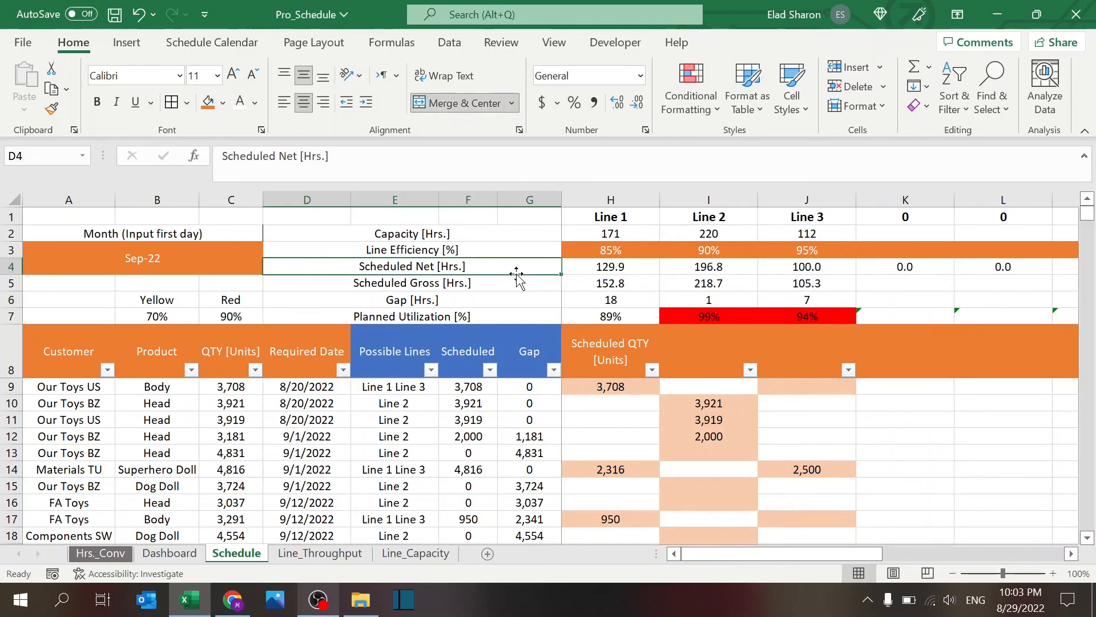
left_click(917, 306)
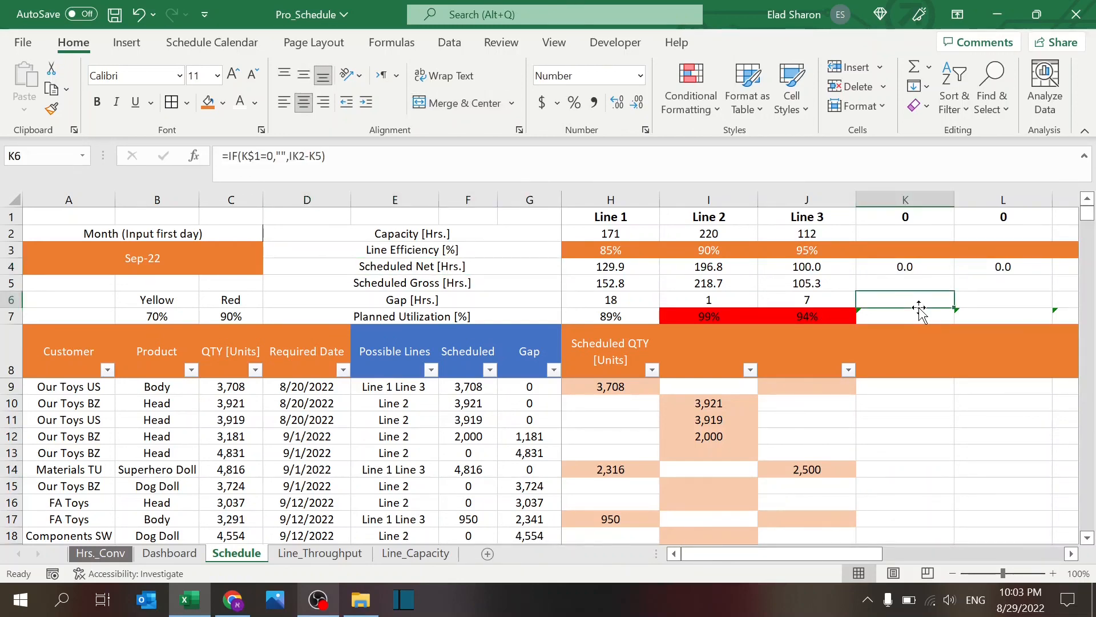